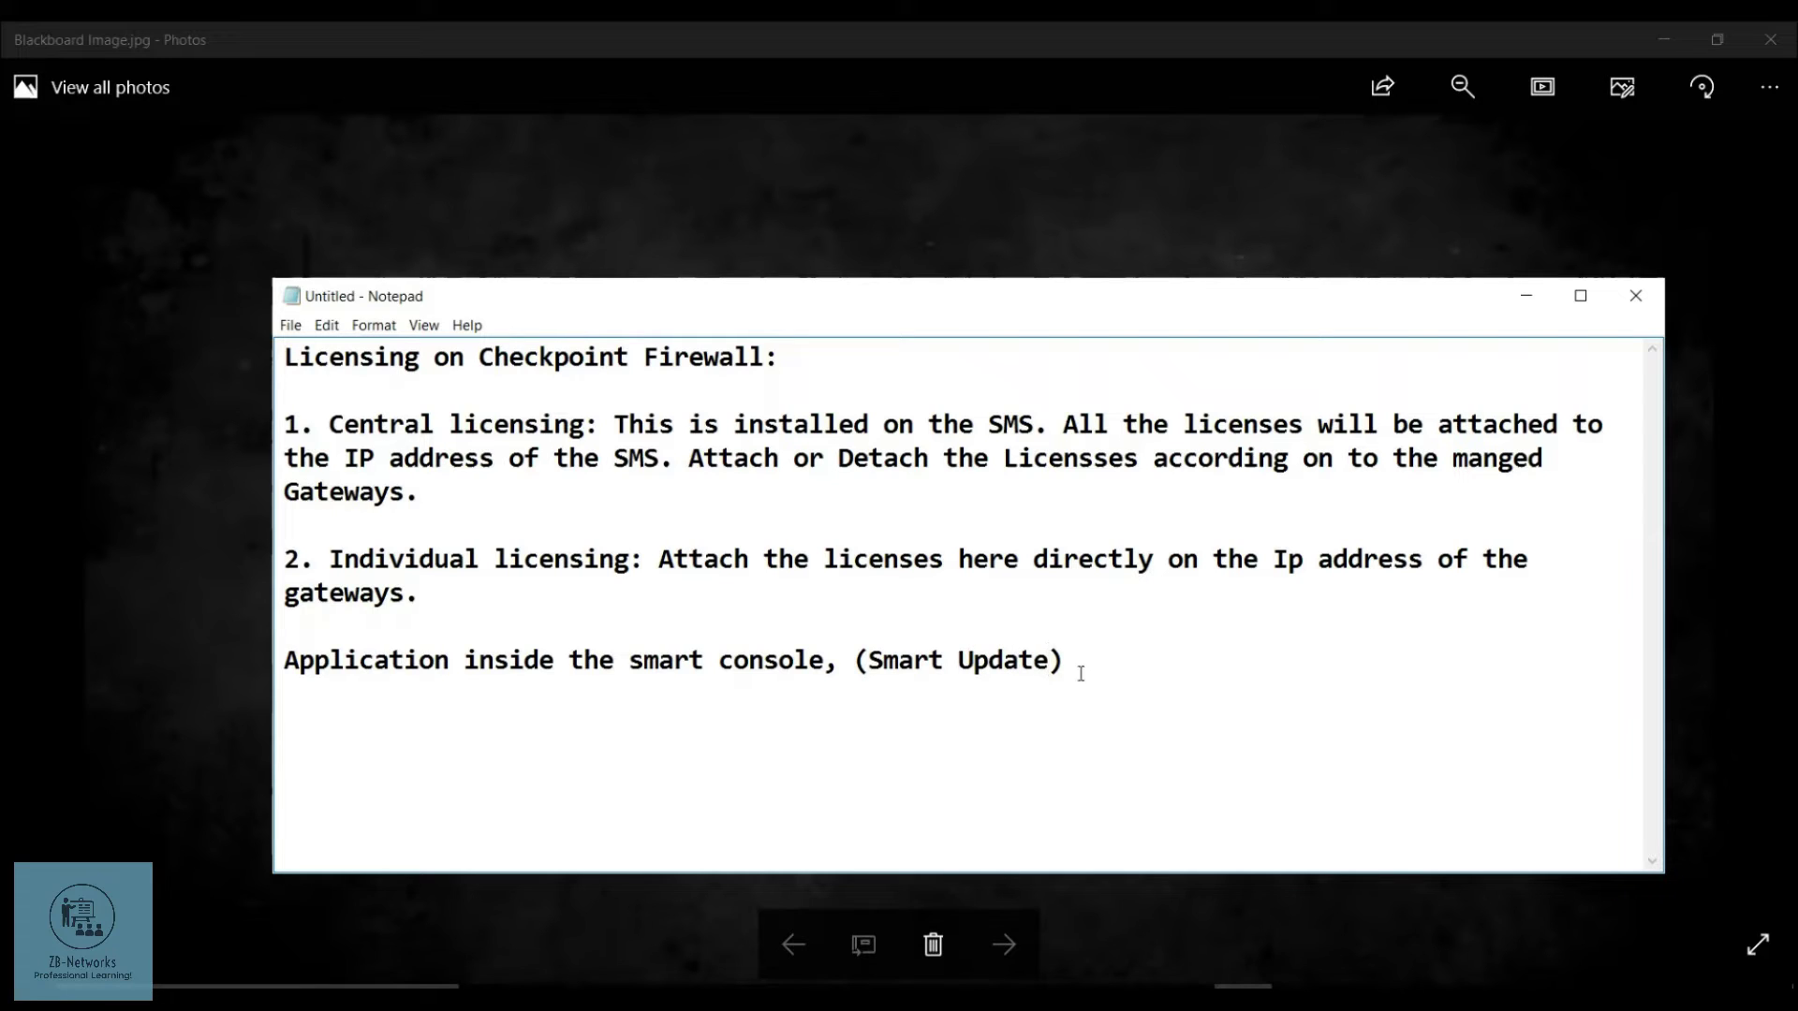
# End the Smart Update line with a period, start a new line below it, and enlarge the notes window.
pyautogui.click(1116, 666)
pyautogui.write('.')
pyautogui.press('Return')
pyautogui.moveTo(263, 277); pyautogui.dragTo(192, 175)
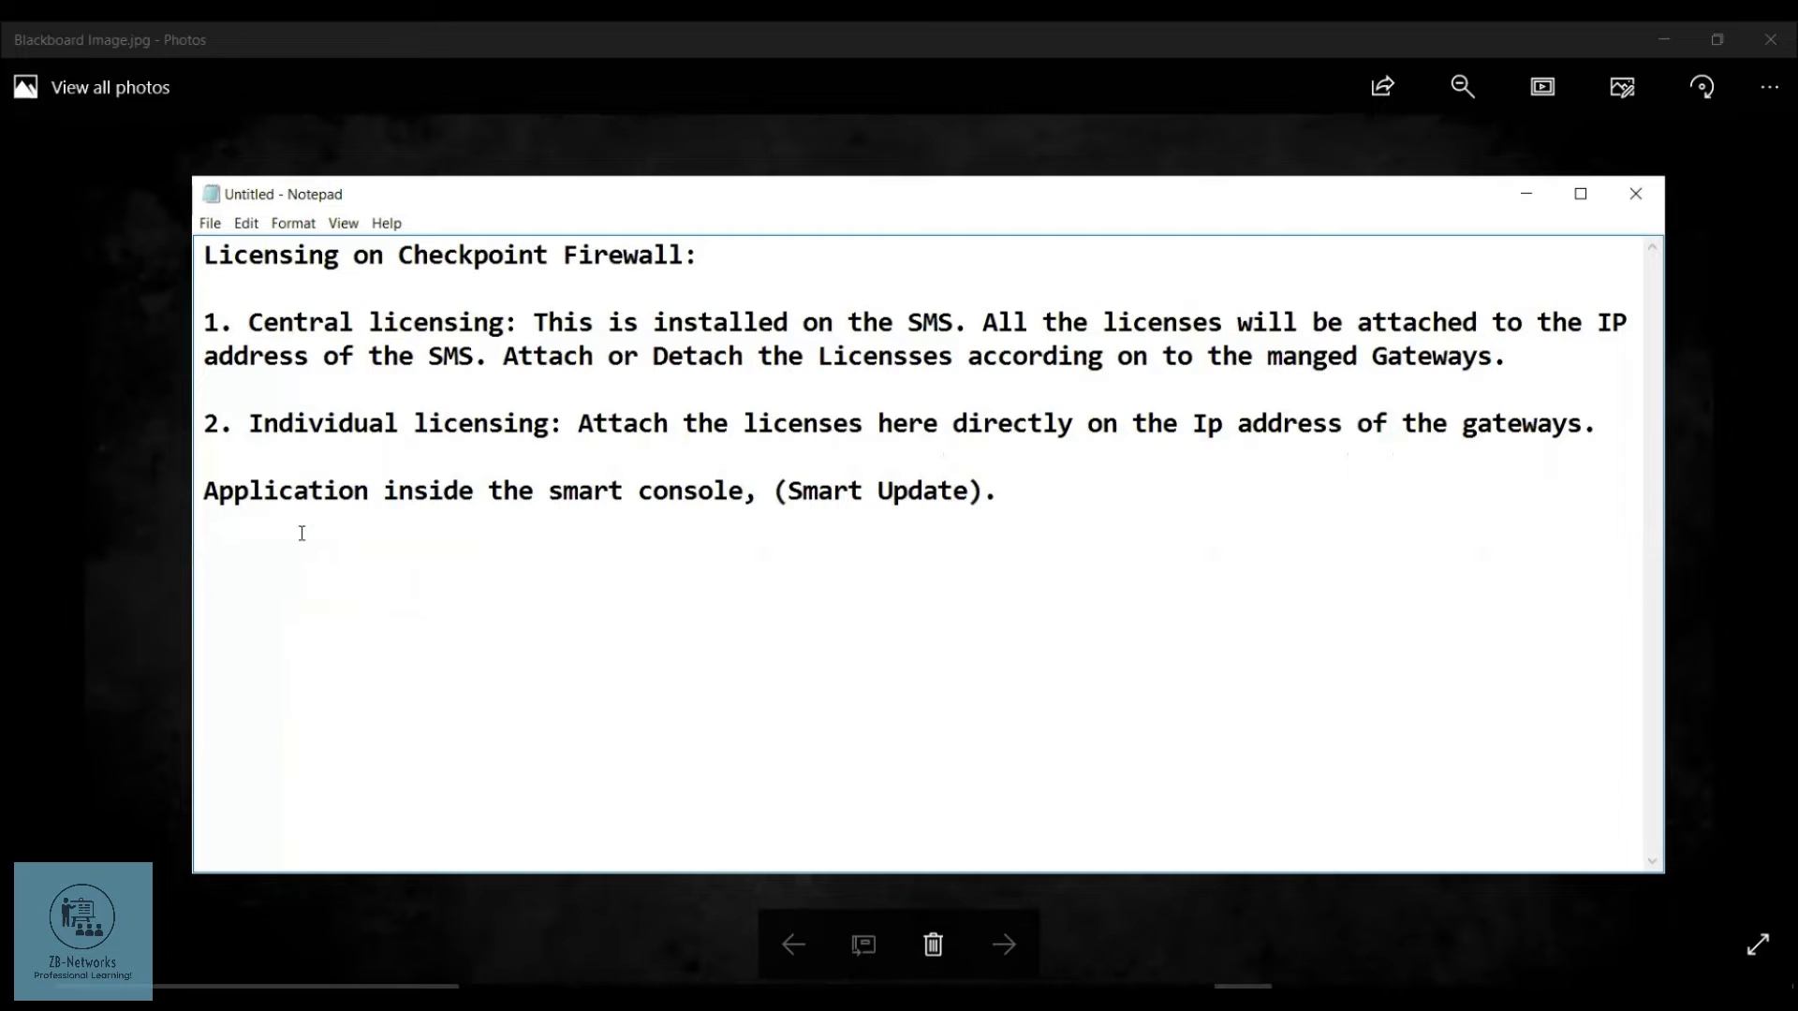
# Write the line "The license used in the lab is called Plug n Play (15 days)" below the Smart Update line.
pyautogui.write('The licensae')
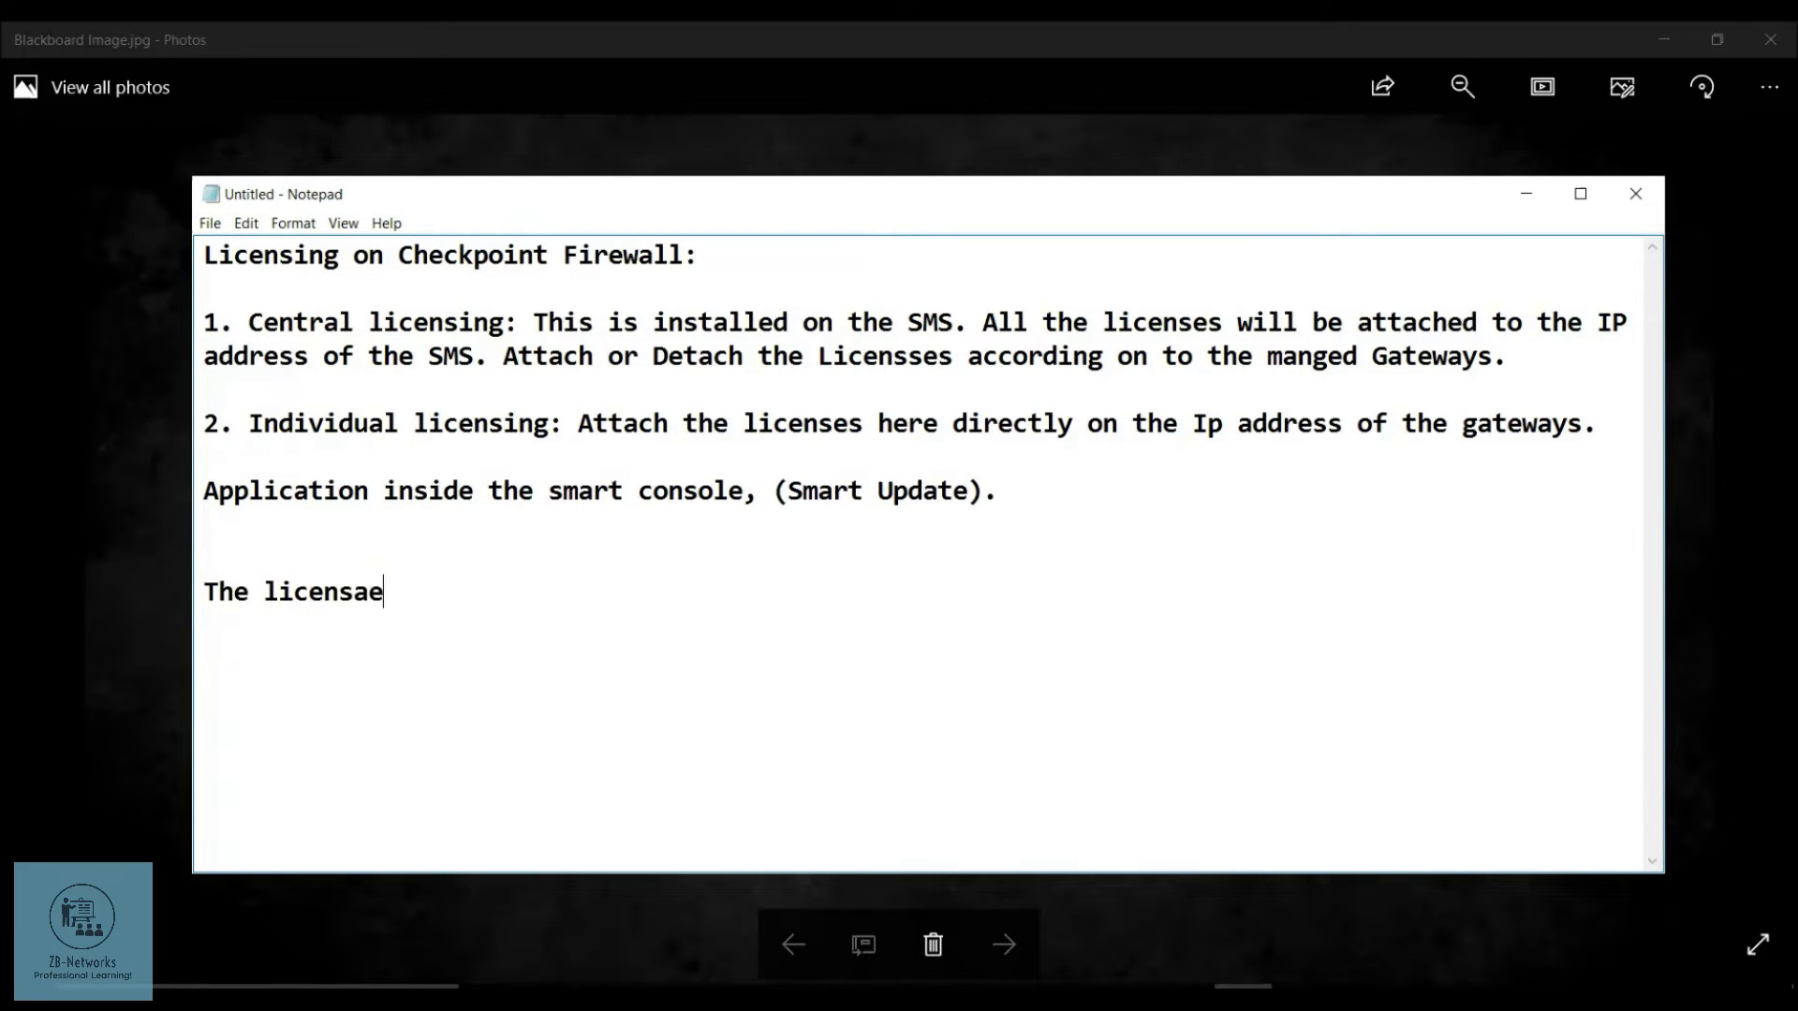
pyautogui.press('BackSpace')
pyautogui.press('BackSpace')
pyautogui.write('e used in t')
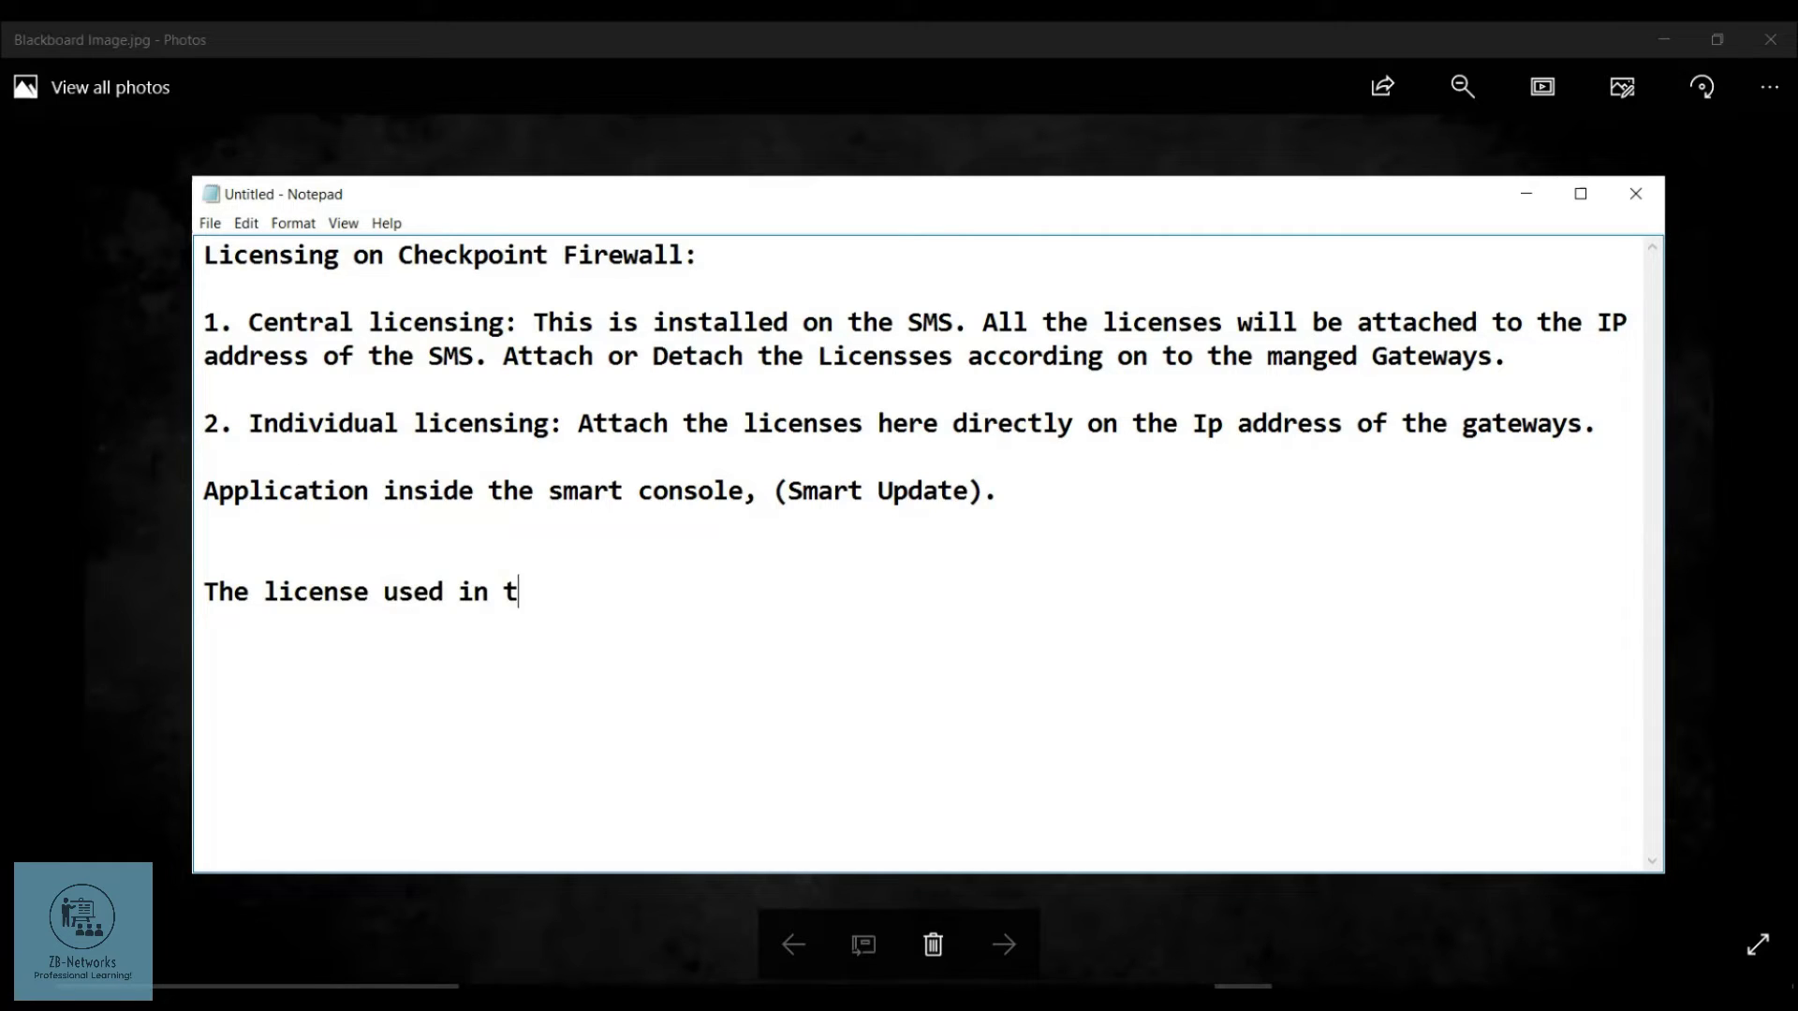
pyautogui.write('he lab is ')
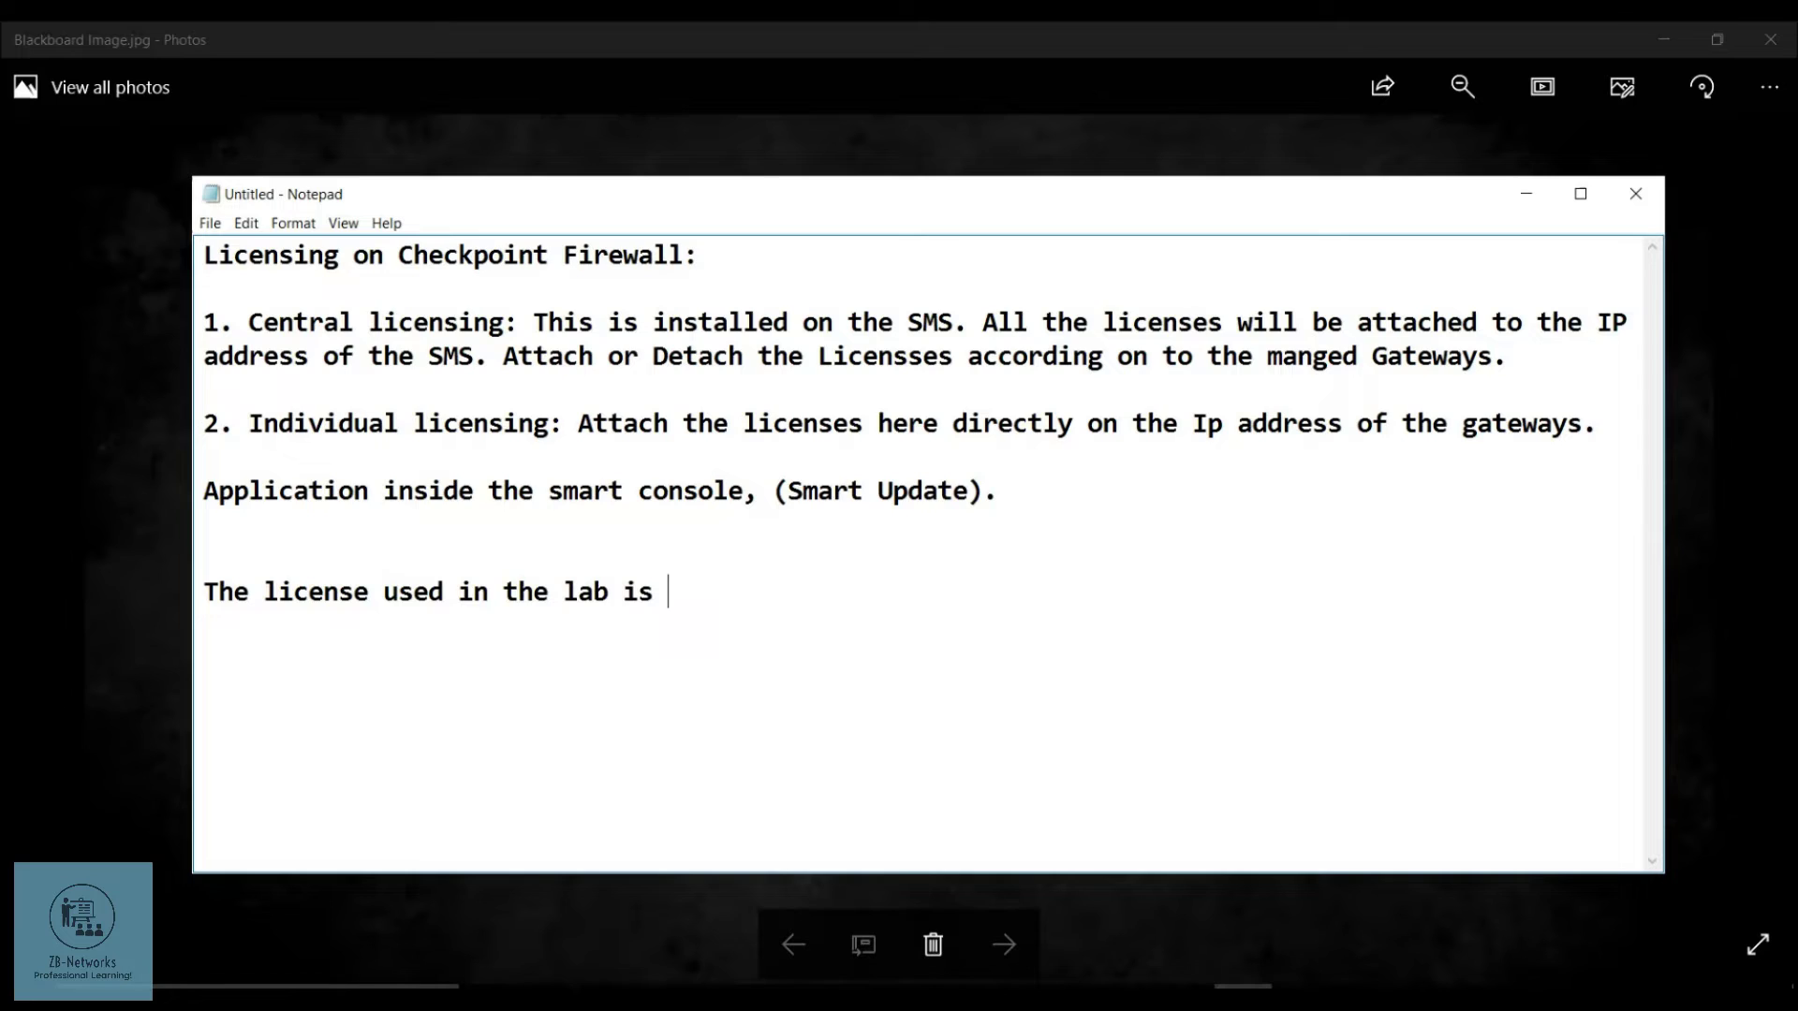
pyautogui.write('called Plug n Play ')
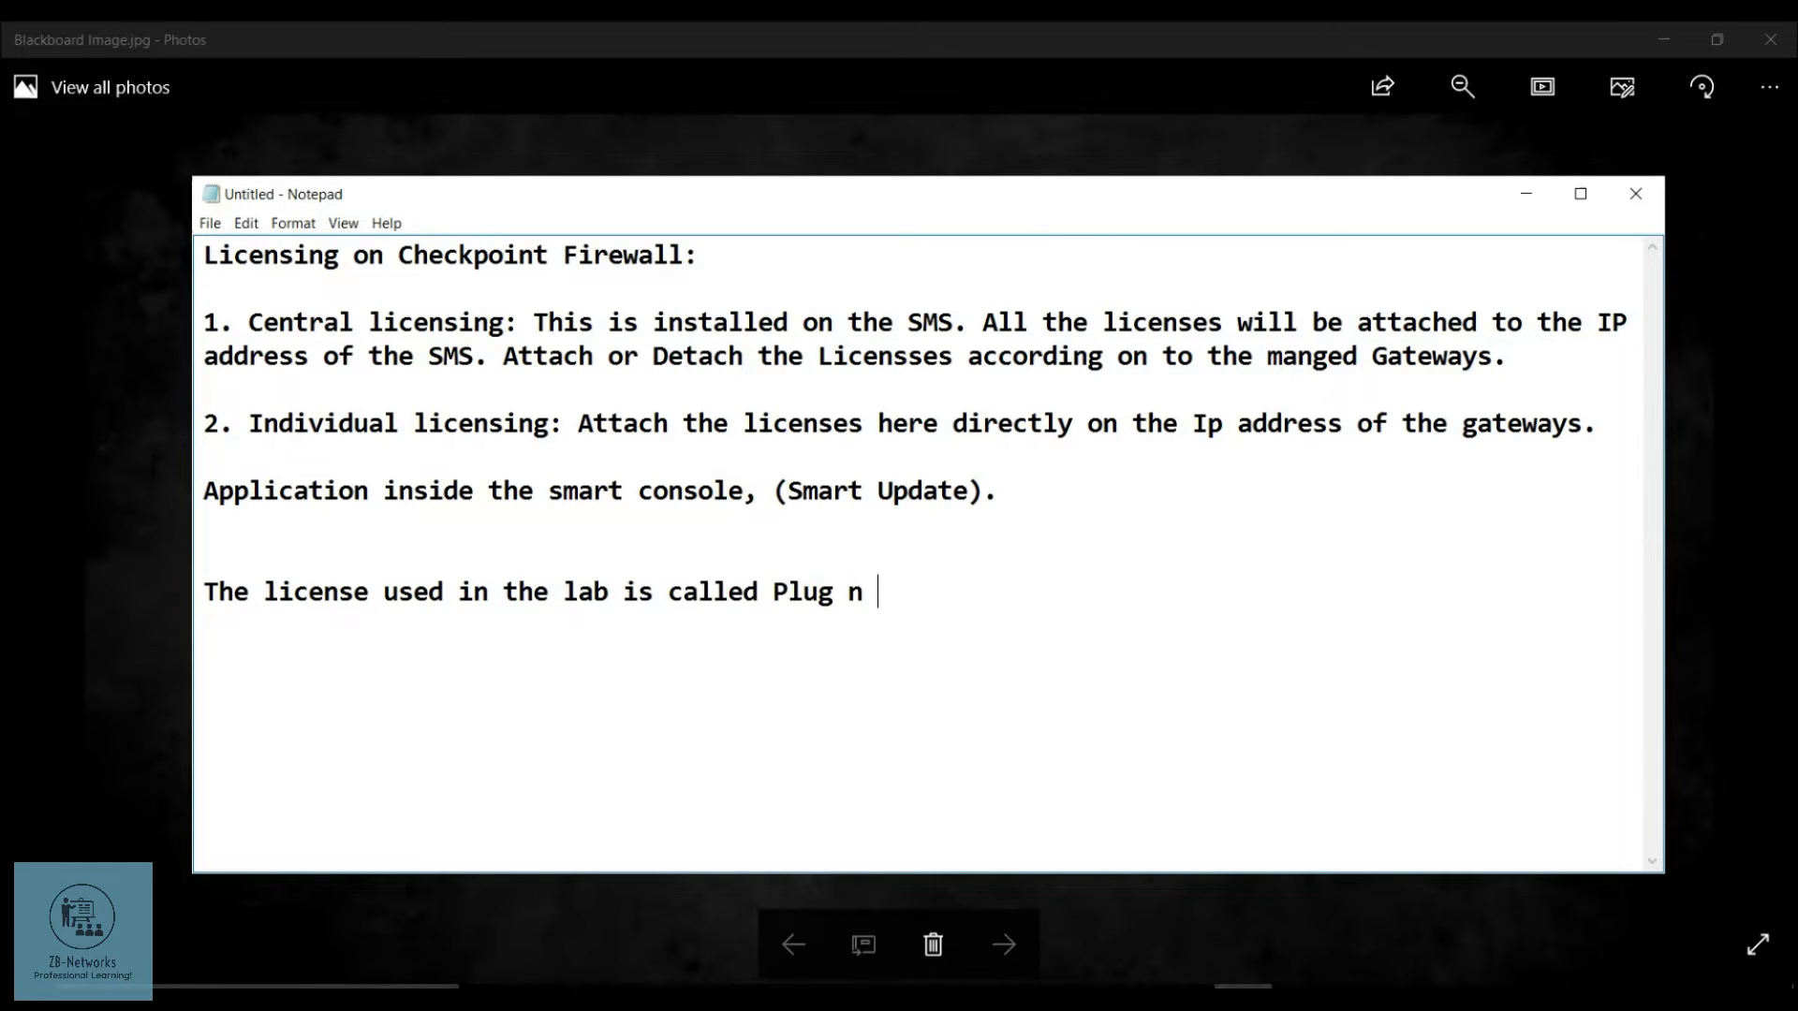
pyautogui.write('()')
pyautogui.press('Left')
pyautogui.write('15 days')
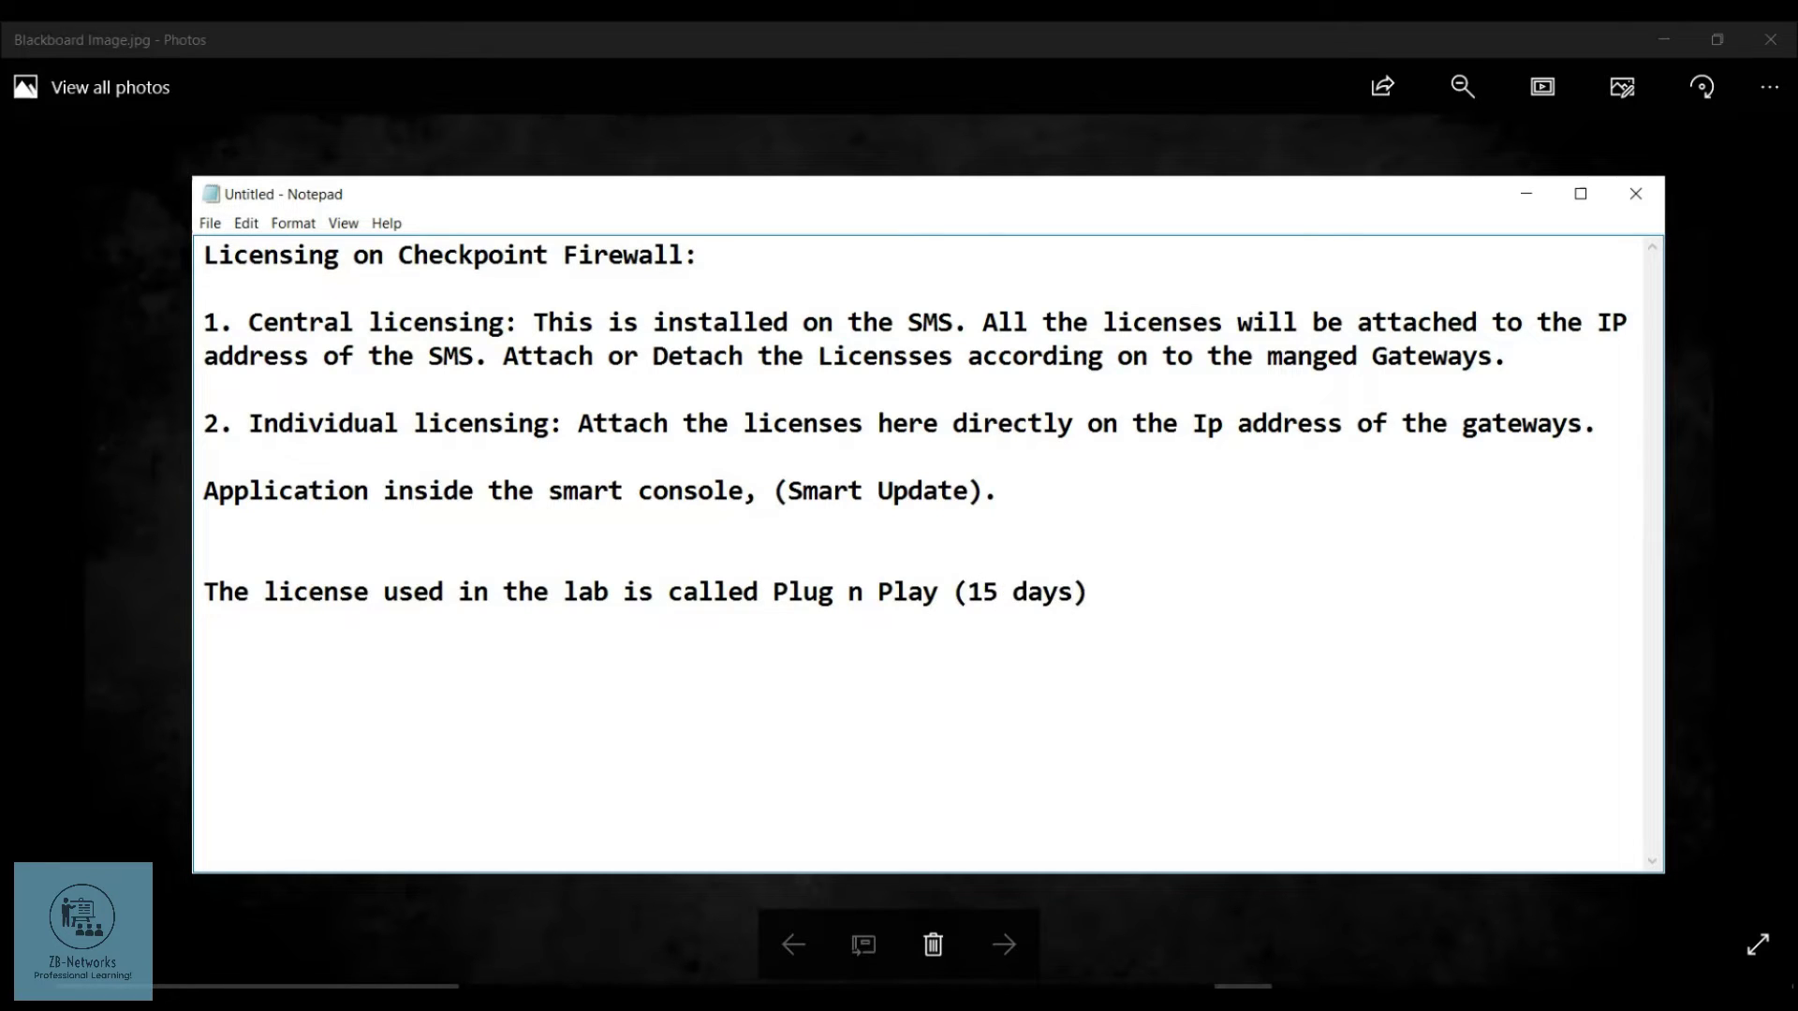
# Add the line "Evaluation License (30 days)." under the Plug n Play line.
pyautogui.press('Return')
pyautogui.write('Evaluatio')
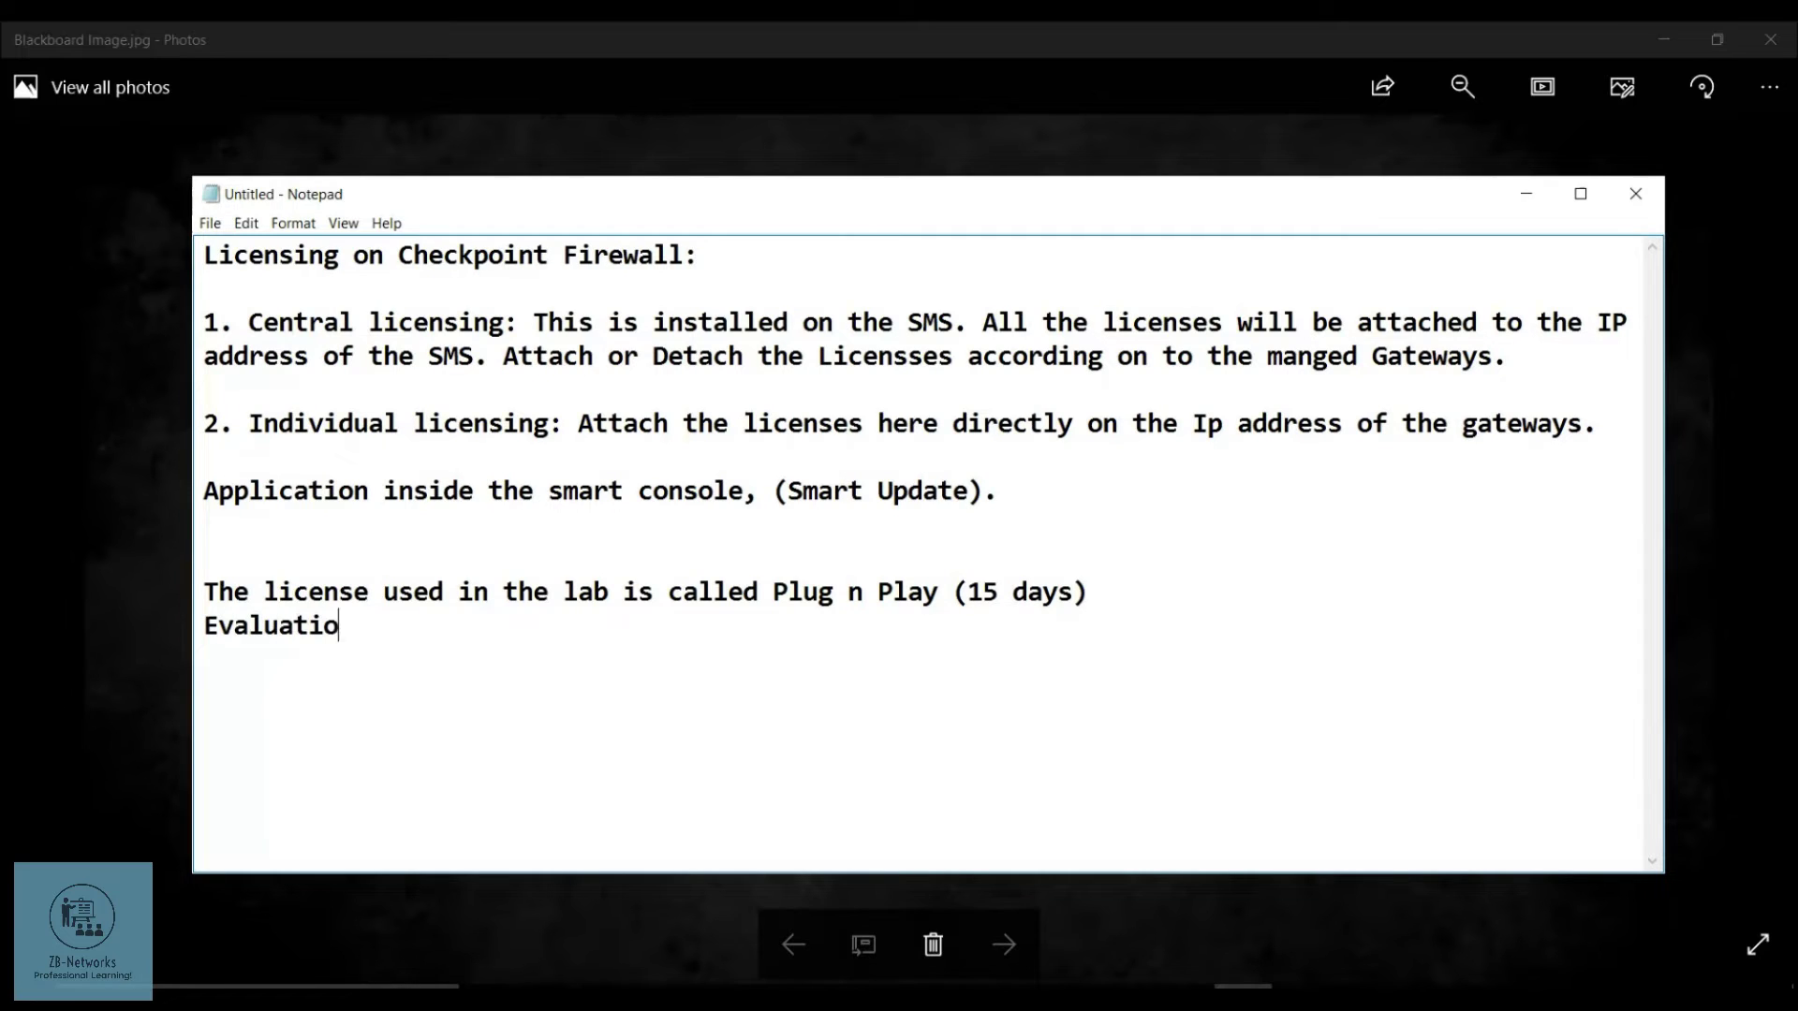
pyautogui.write('n License ')
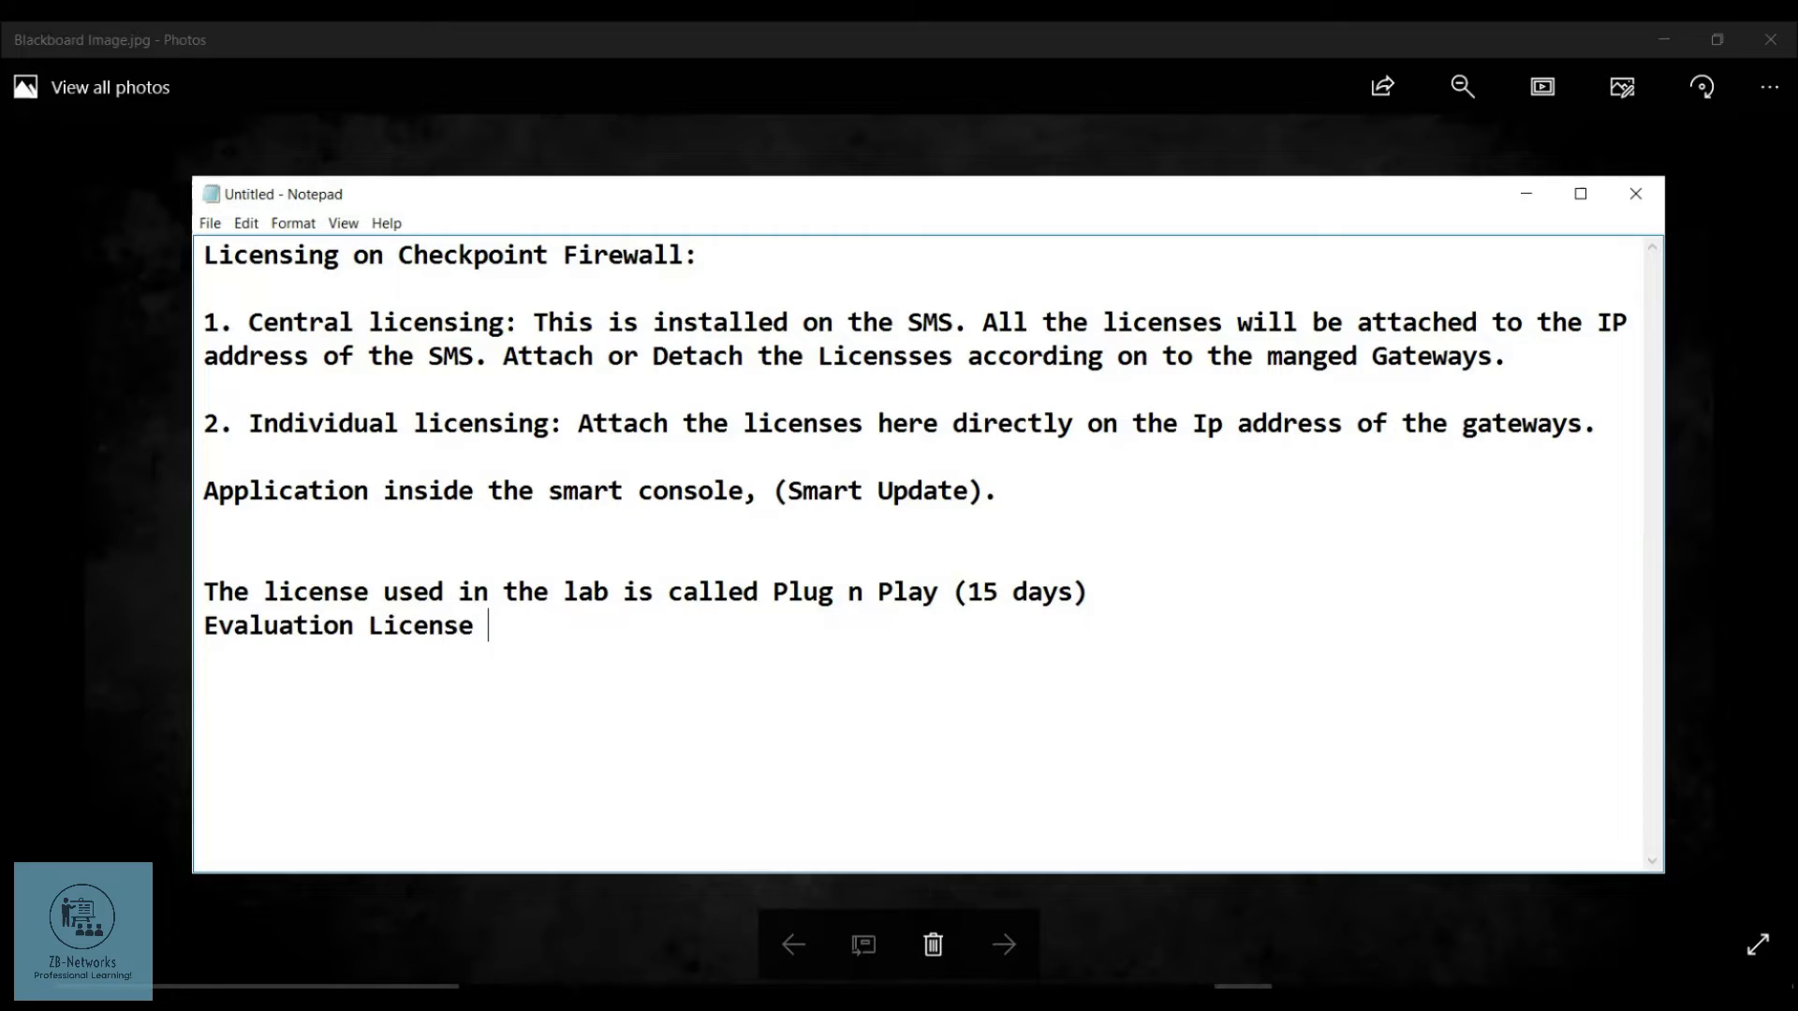
pyautogui.write('()')
pyautogui.press('Left')
pyautogui.write('30 days')
pyautogui.press('Right')
pyautogui.write('.')
pyautogui.press('Return')
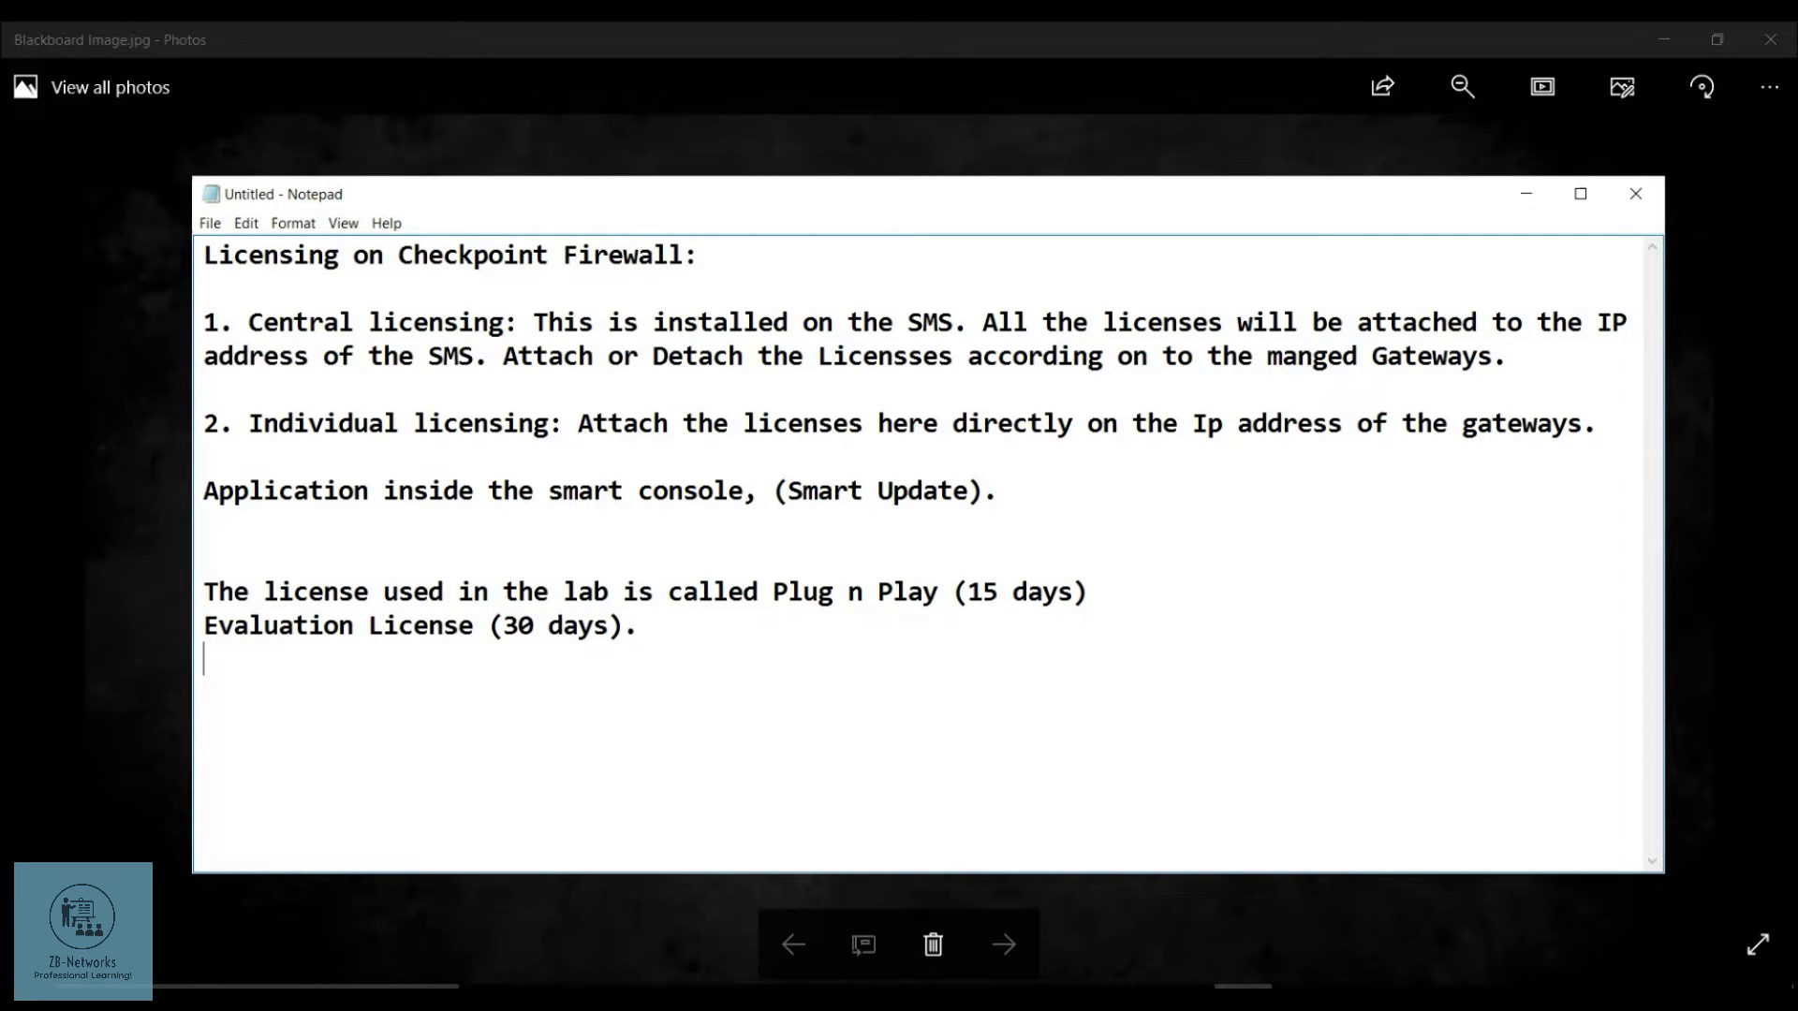
# Add the line "Perpetual license. Lifetime." under the evaluation license line.
pyautogui.write('Perpetual licen')
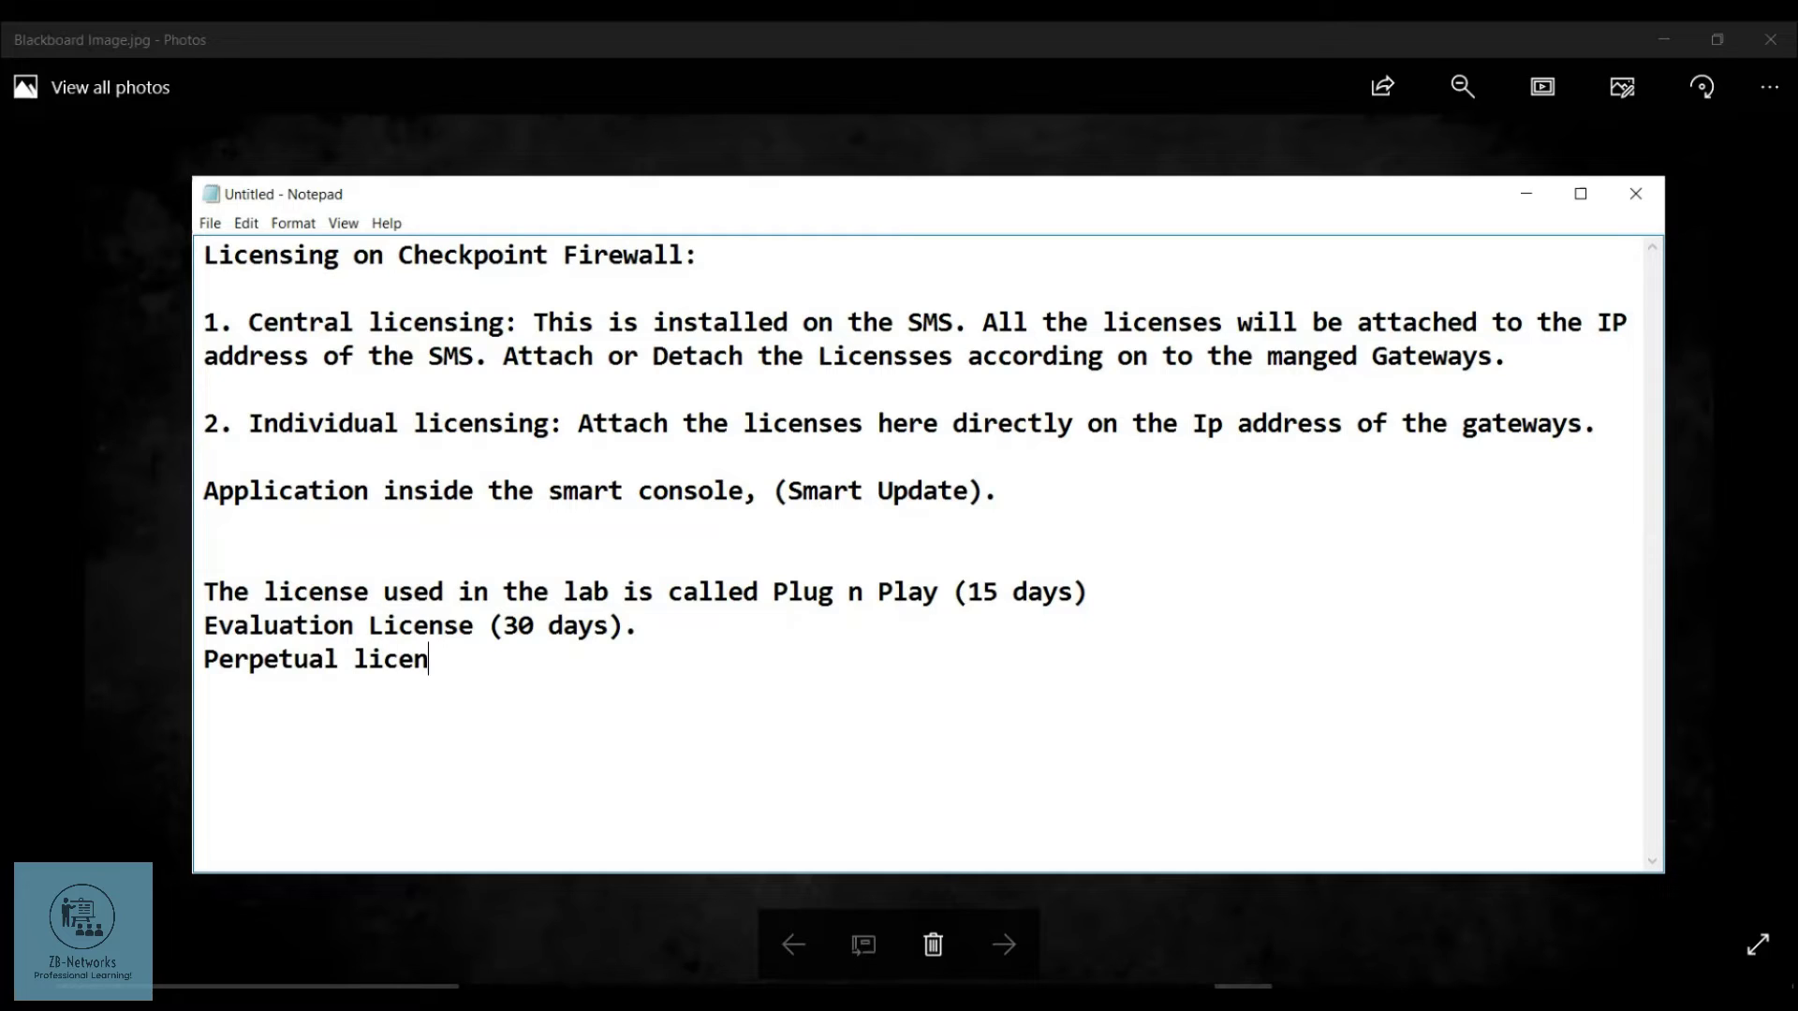
pyautogui.write('se. Lifetime')
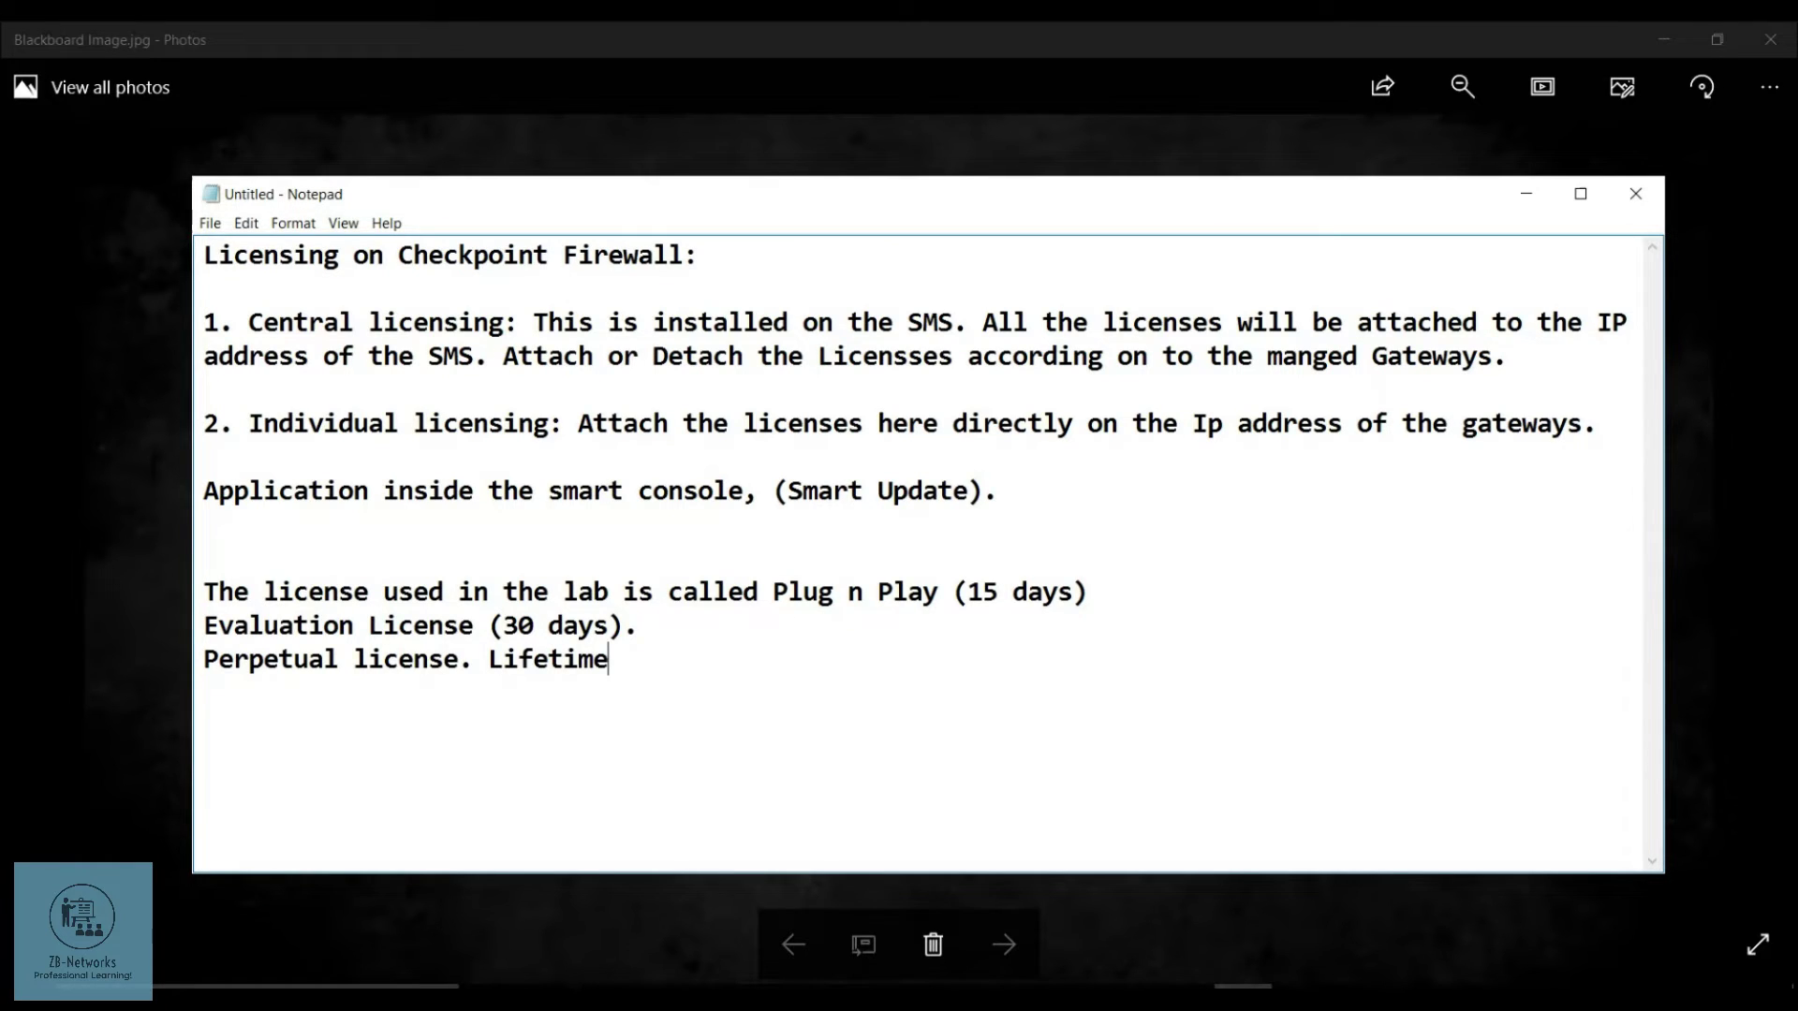
pyautogui.write('.')
pyautogui.press('Return')
# Write "Subscription based license" on the line under the perpetual license.
pyautogui.write('Subscriptiuon')
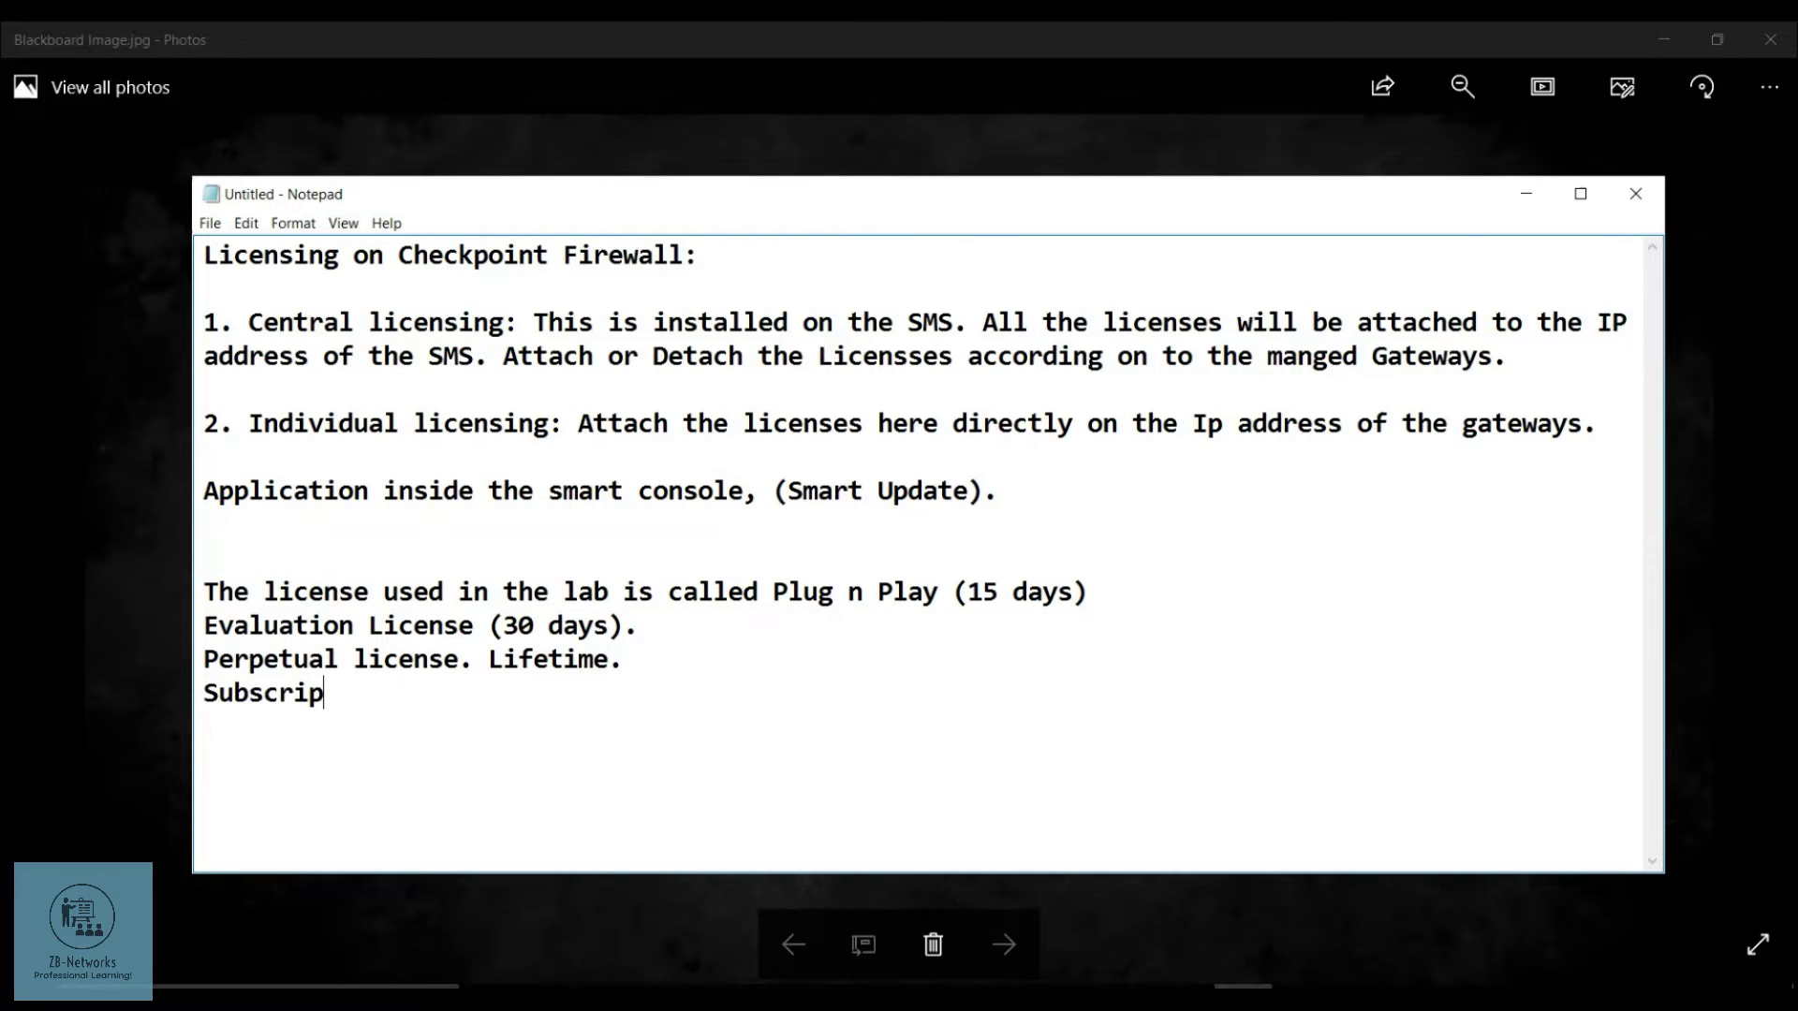
pyautogui.press('BackSpace')
pyautogui.press('BackSpace')
pyautogui.press('BackSpace')
pyautogui.write('on based licenser')
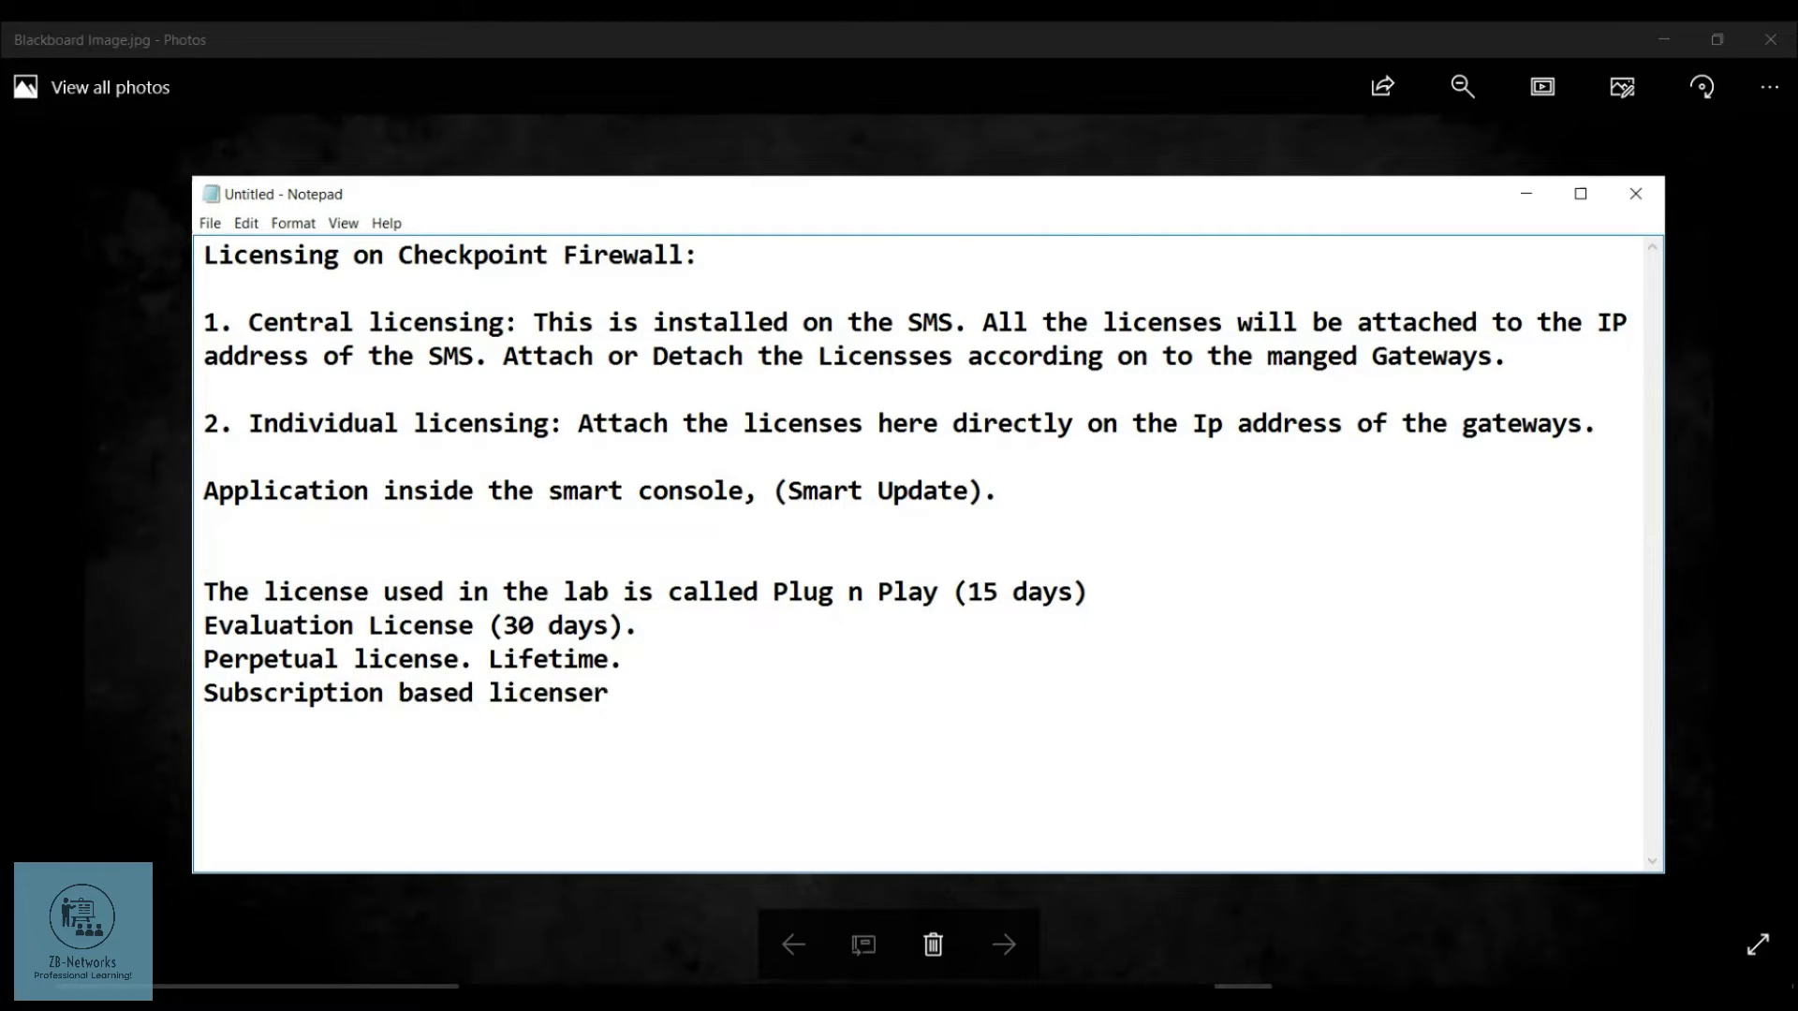
pyautogui.press('BackSpace')
# Complete the subscription line with ". Per Blade wise . Antibot, URL filtering.".
pyautogui.write('. PEr')
pyautogui.press('BackSpace')
pyautogui.press('BackSpace')
pyautogui.press('BackSpace')
pyautogui.press('BackSpace')
pyautogui.write('Per Blade ')
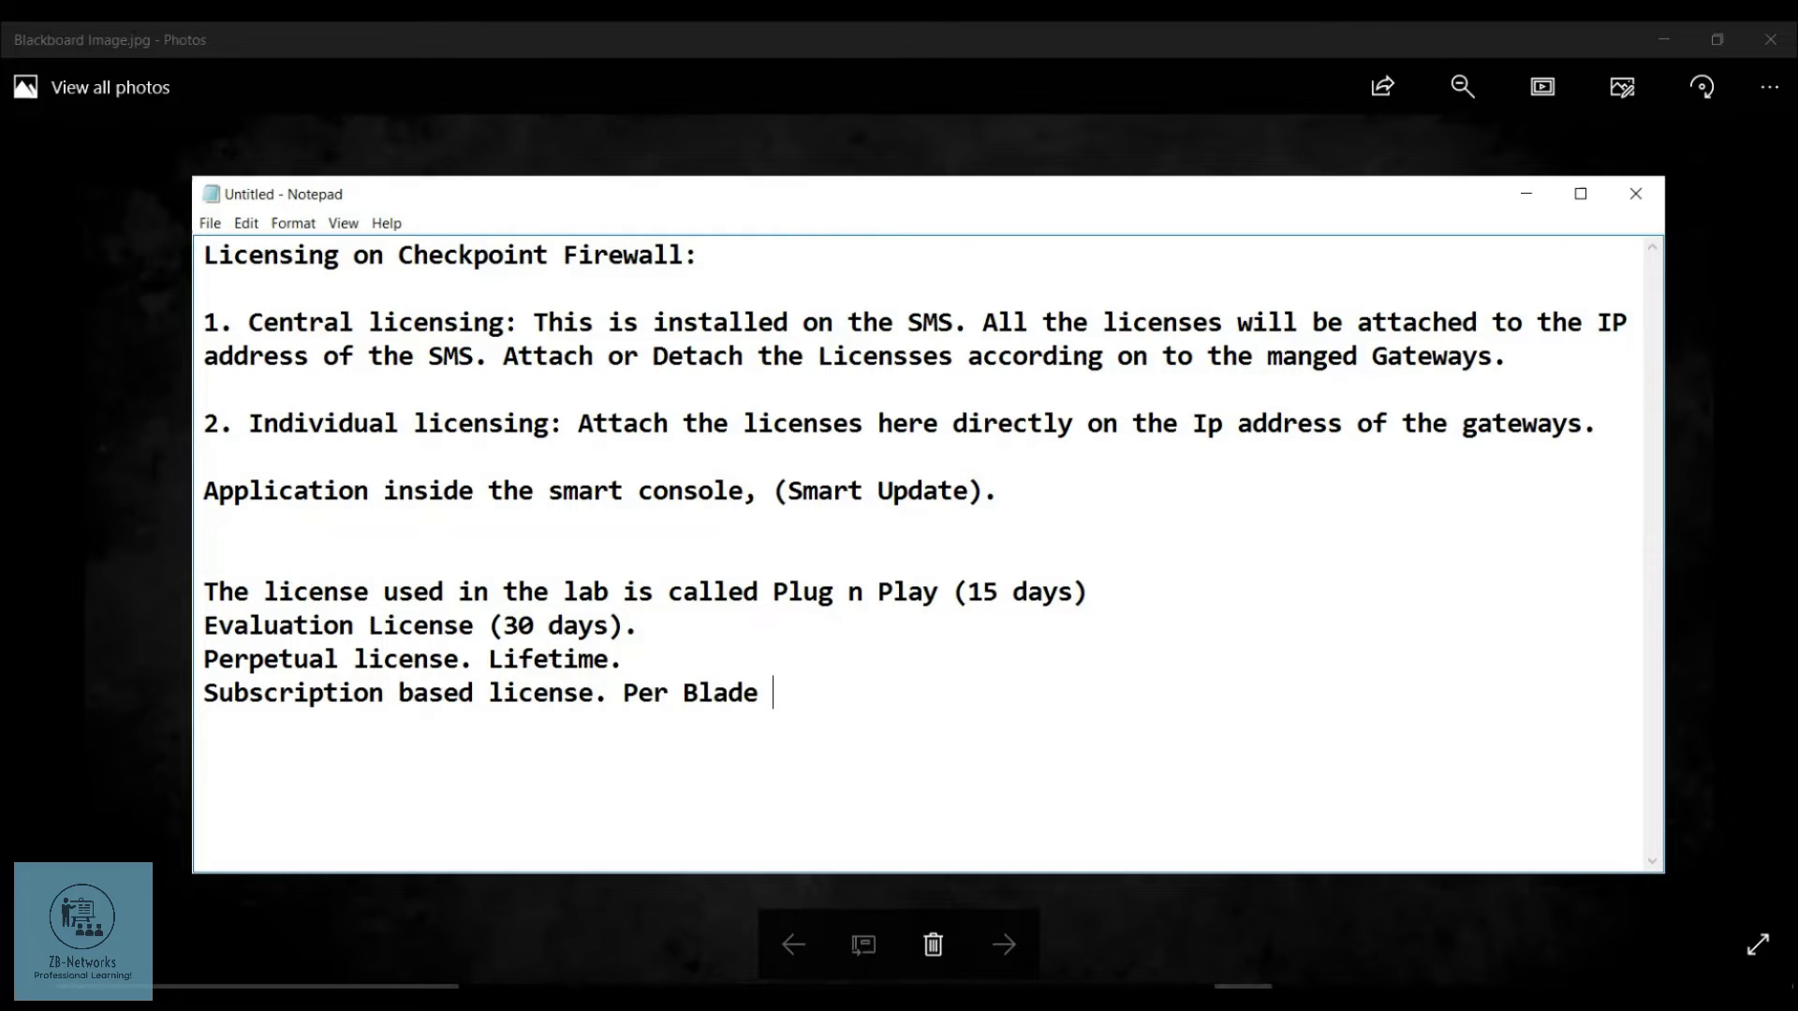
pyautogui.write('wise . Antibot')
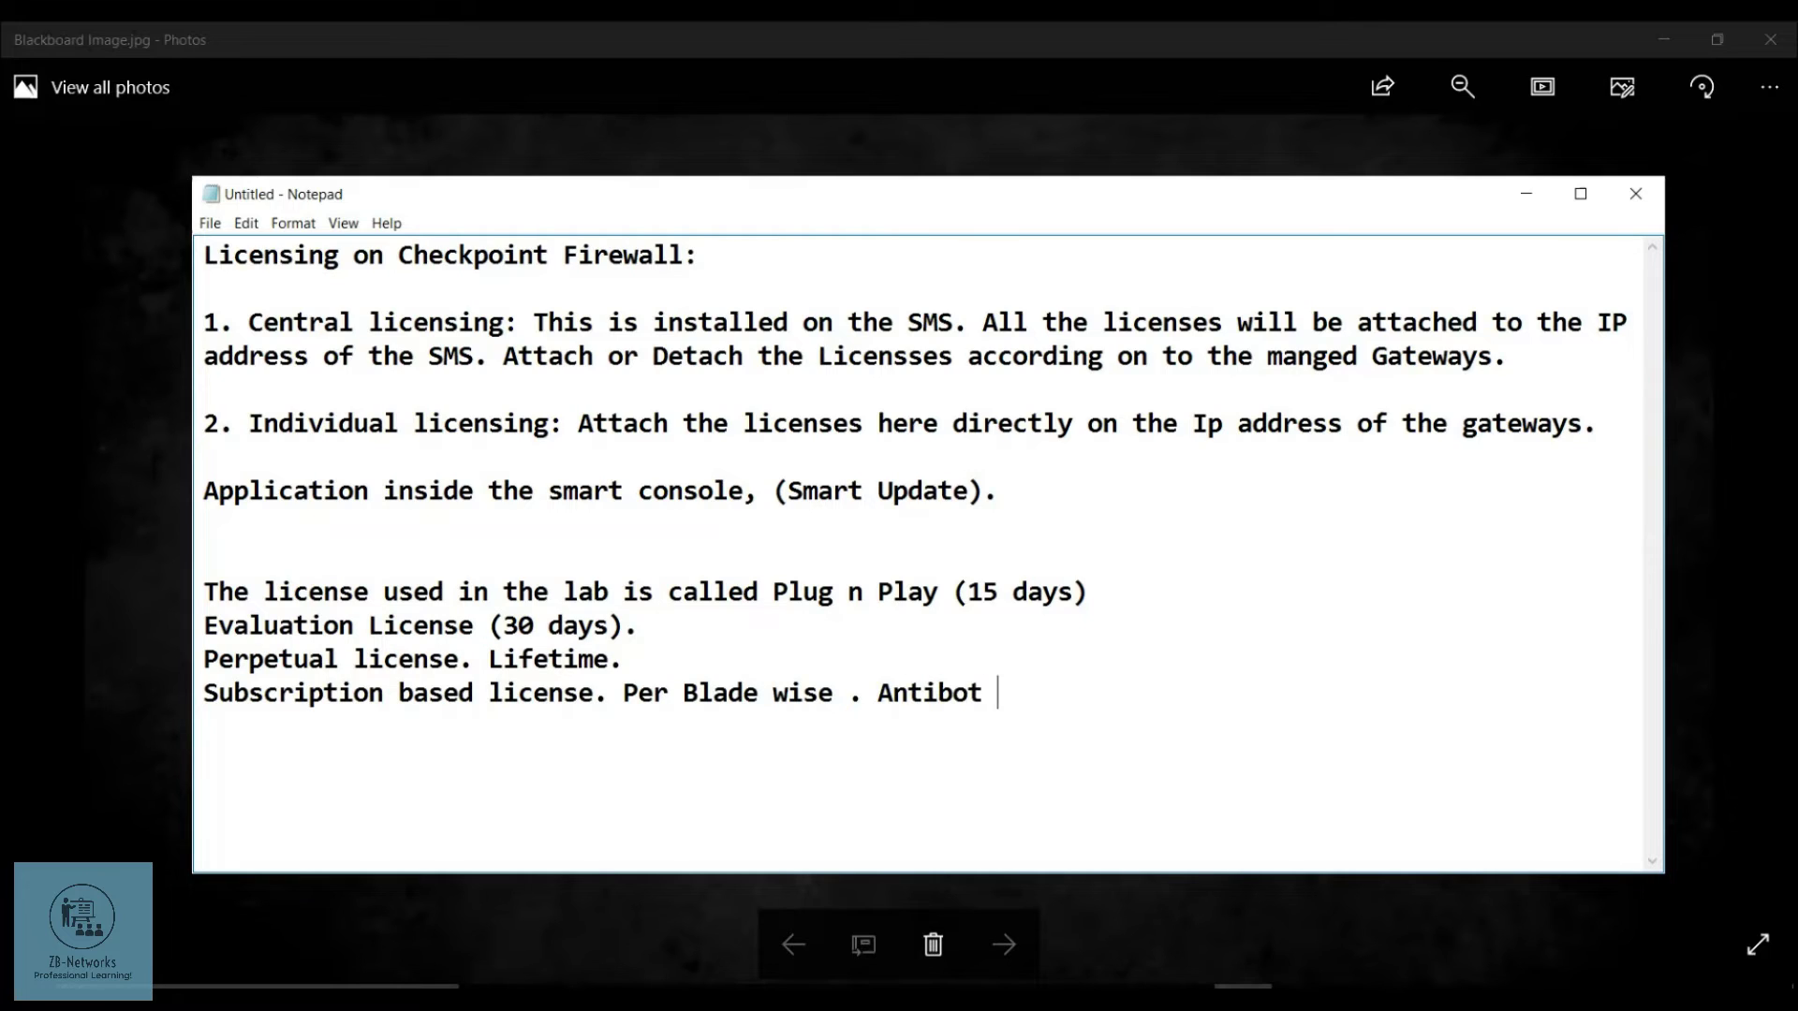
pyautogui.press('BackSpace')
pyautogui.write(', URL filtering')
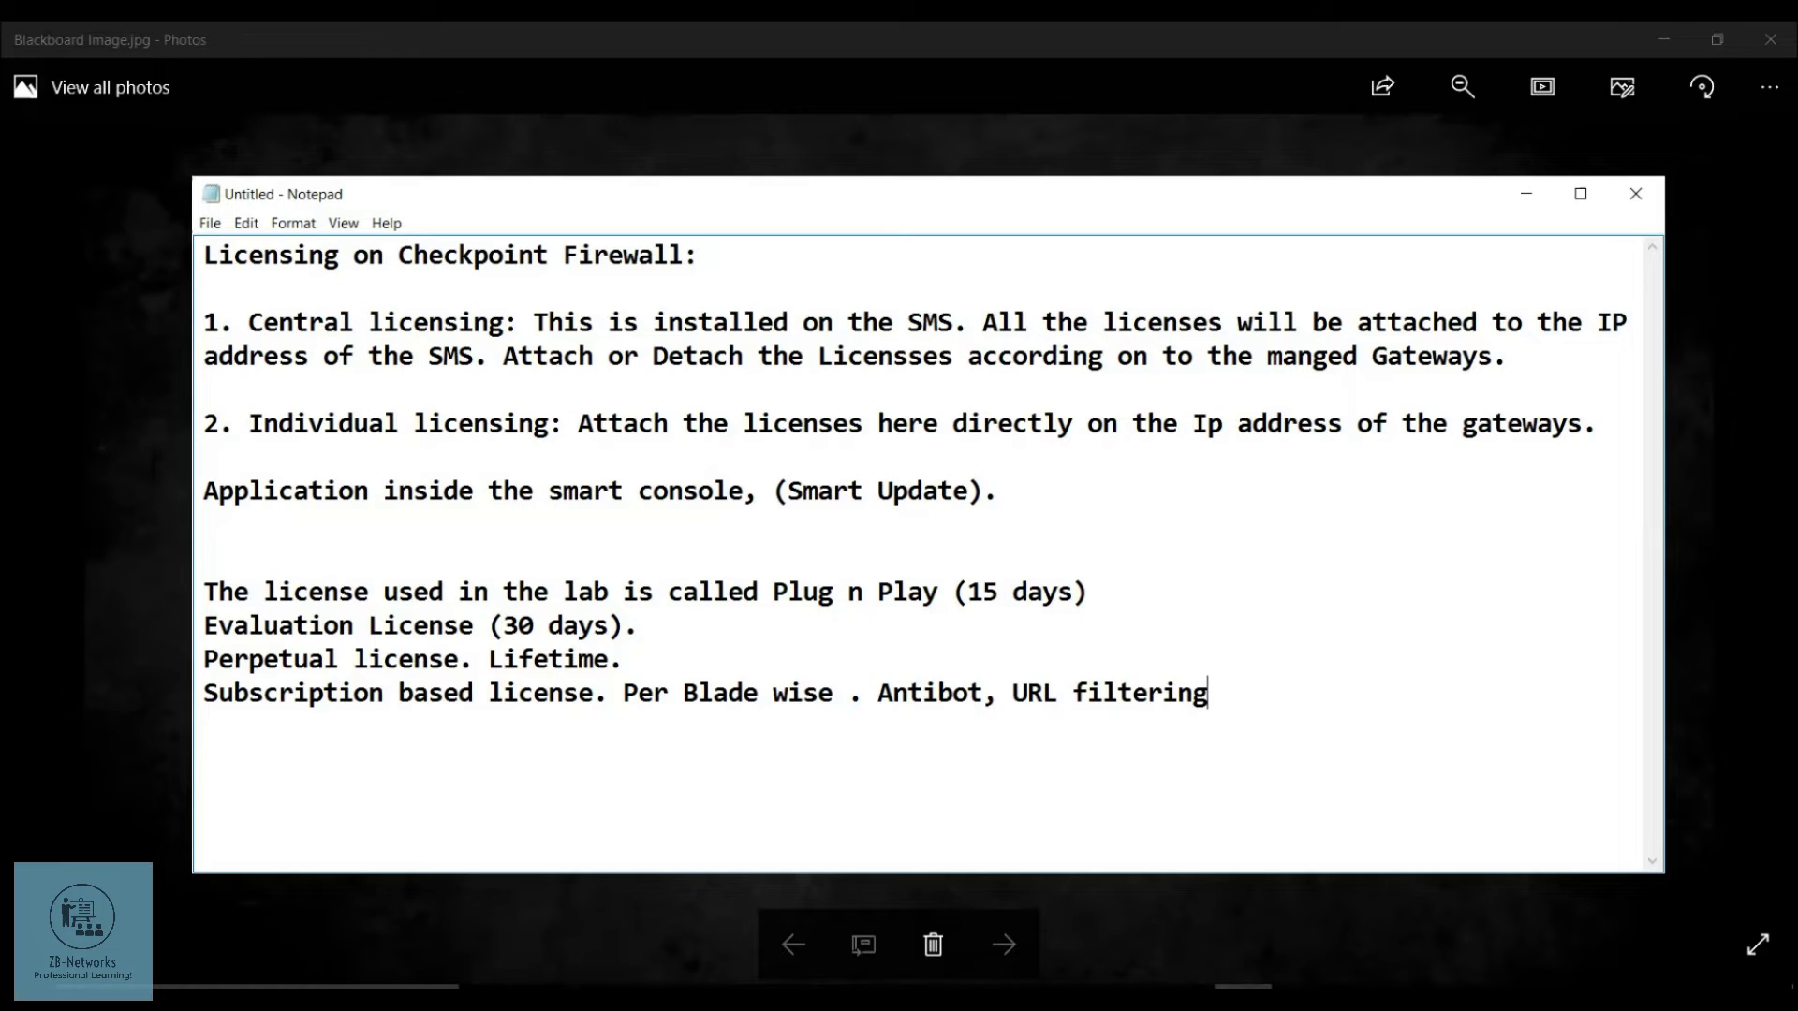
pyautogui.write(',')
pyautogui.press('BackSpace')
pyautogui.write('.')
# Review the Plug n Play, evaluation and perpetual license lines in the notes by highlighting them.
pyautogui.moveTo(204, 600); pyautogui.dragTo(989, 613)
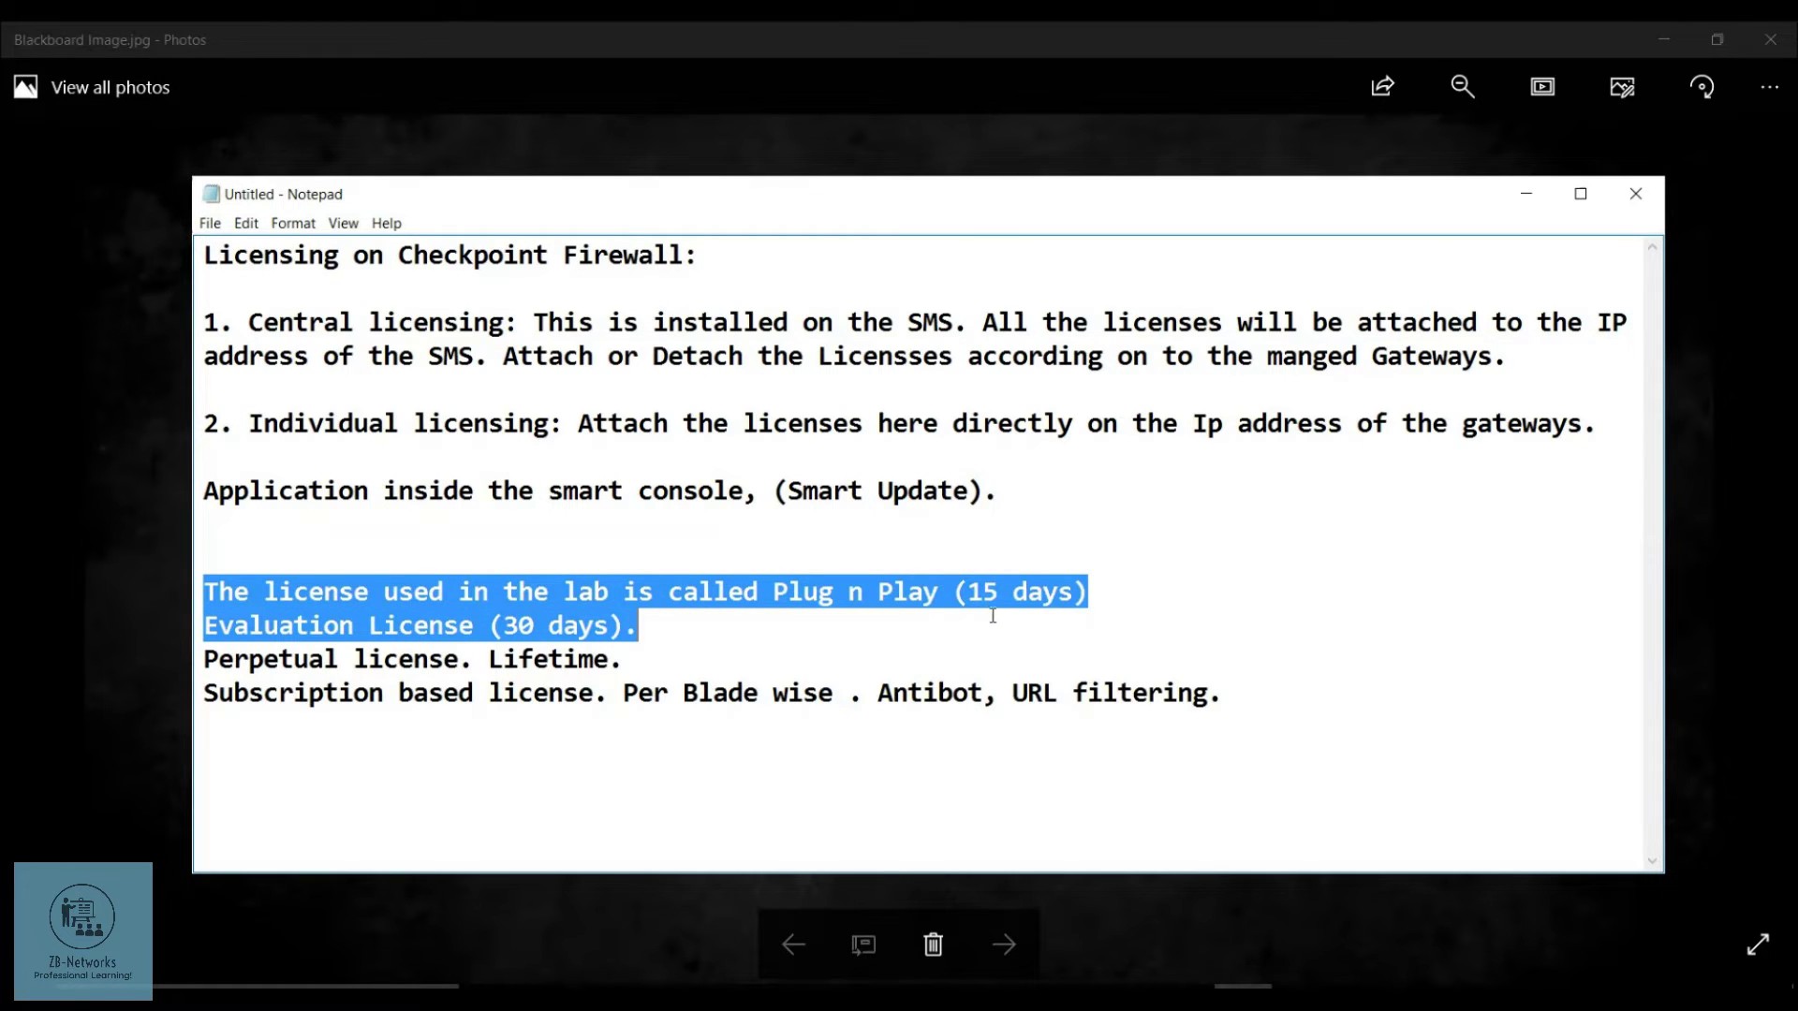
pyautogui.click(745, 634)
pyautogui.moveTo(636, 628); pyautogui.dragTo(205, 591)
pyautogui.click(624, 659)
pyautogui.moveTo(624, 659); pyautogui.dragTo(442, 660)
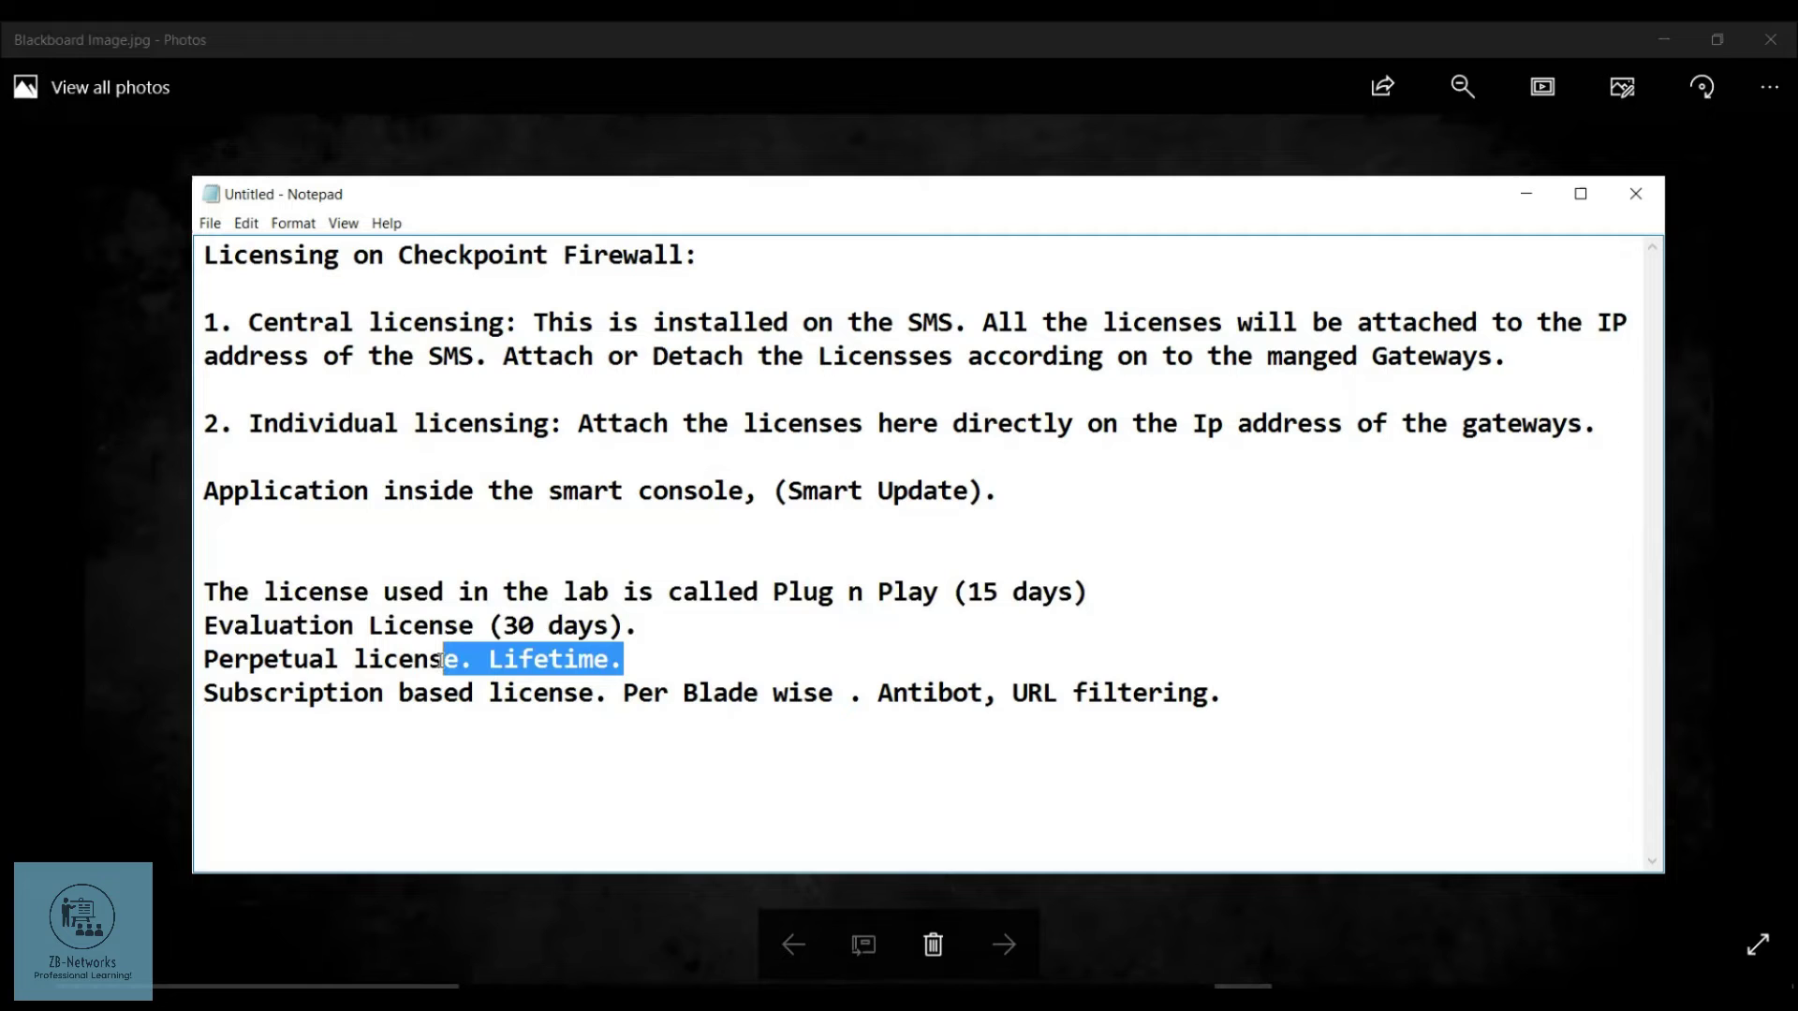
pyautogui.click(637, 698)
# Minimize the notes, switch to Check Point SmartConsole and show the gateways and servers with CP-1's license status.
pyautogui.click(1523, 199)
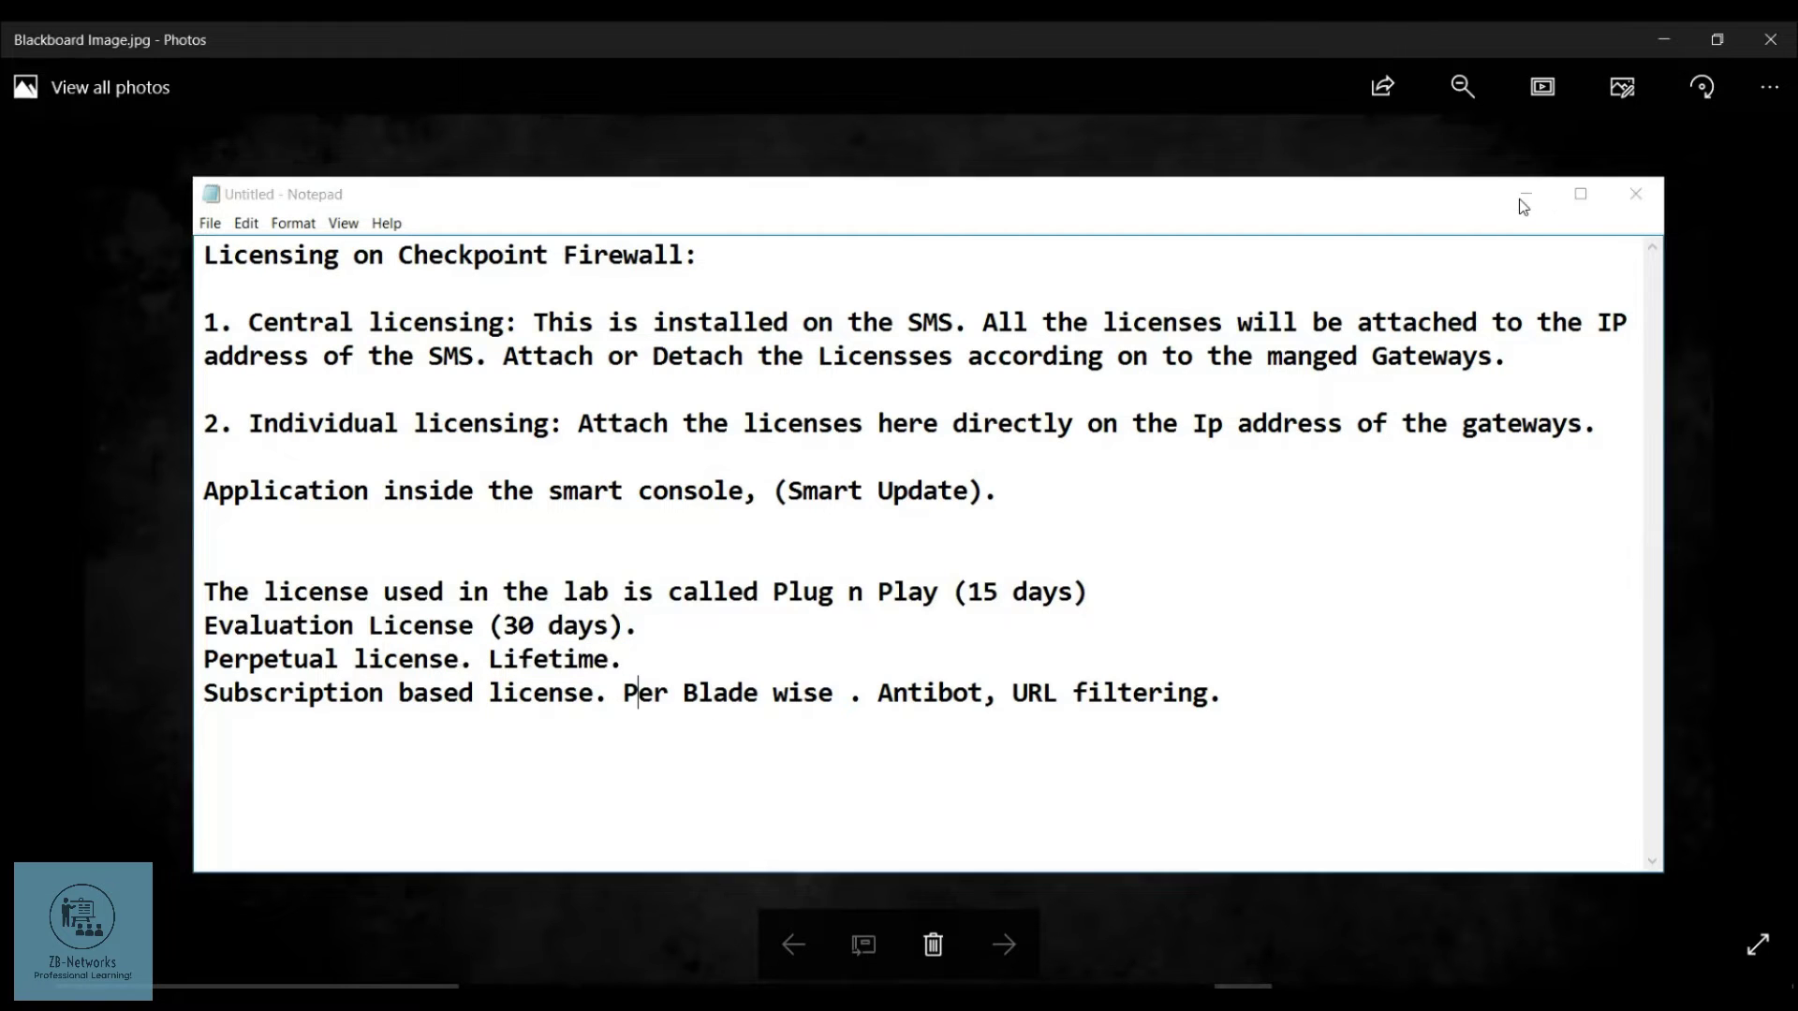
pyautogui.click(1067, 1000)
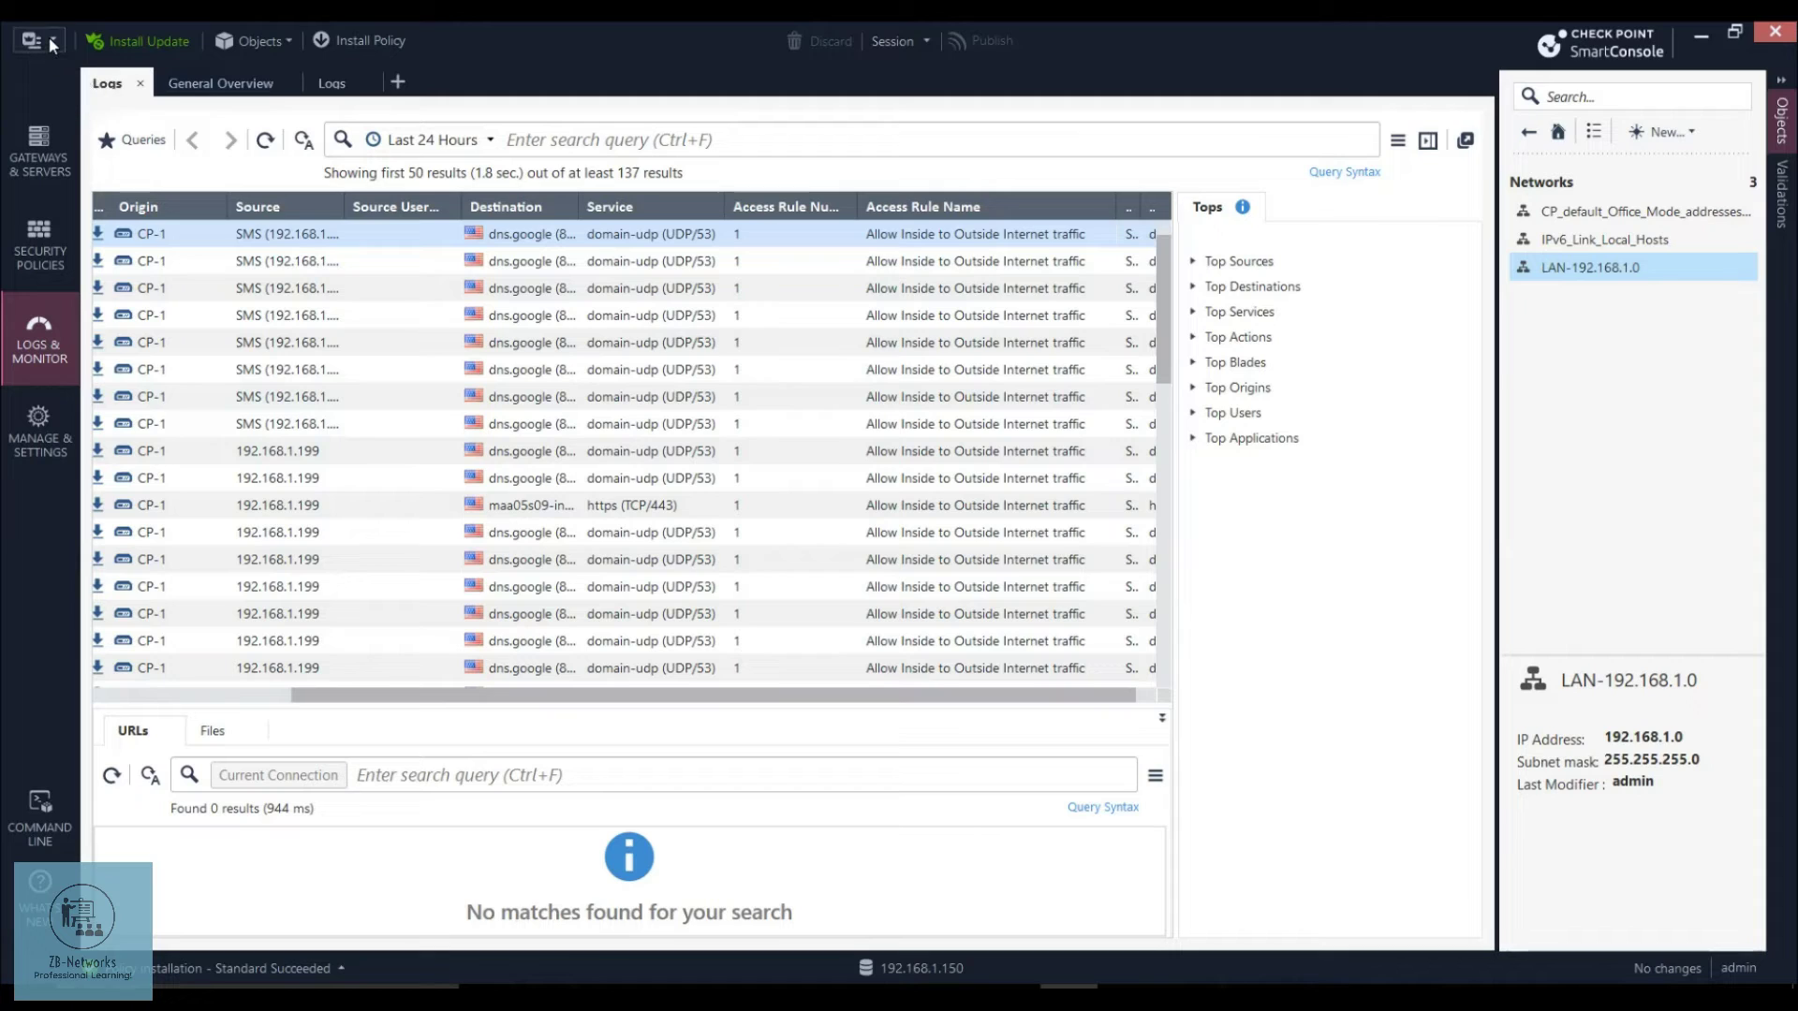
pyautogui.click(41, 164)
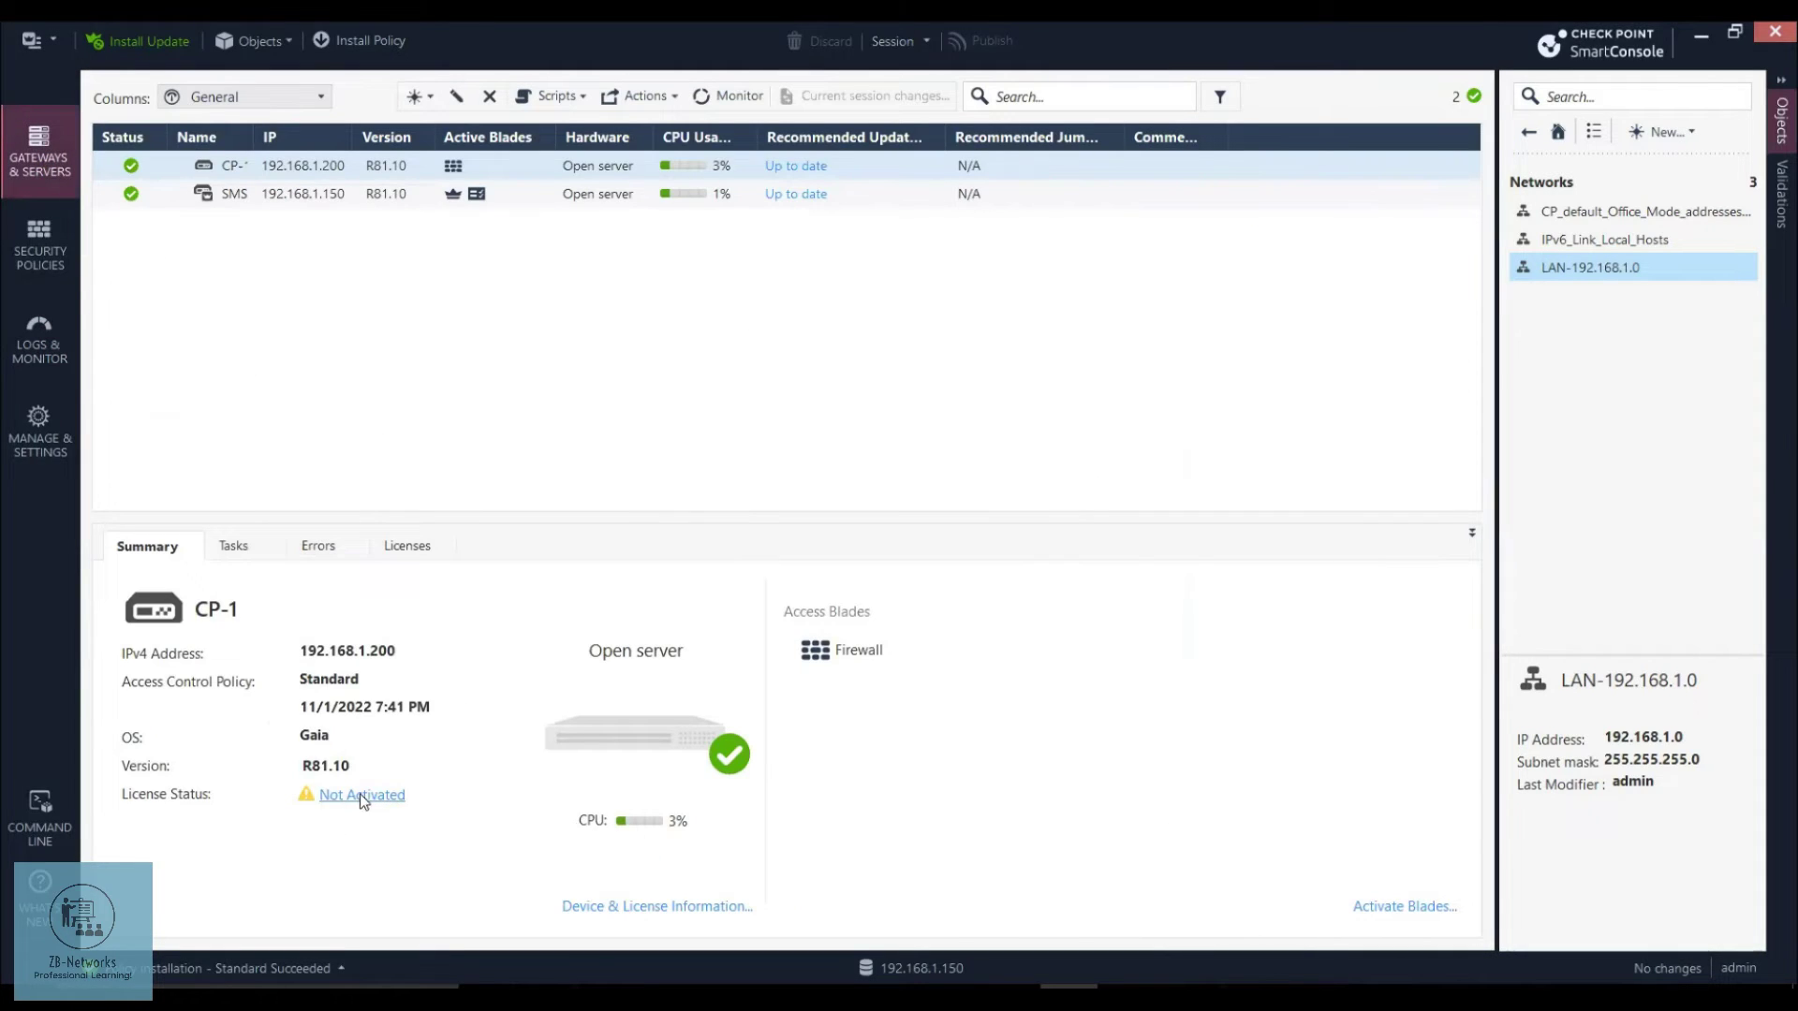
# Launch SmartUpdate for managing licenses and packages, accepting the notices, and show the machines' licenses and contracts.
pyautogui.click(33, 47)
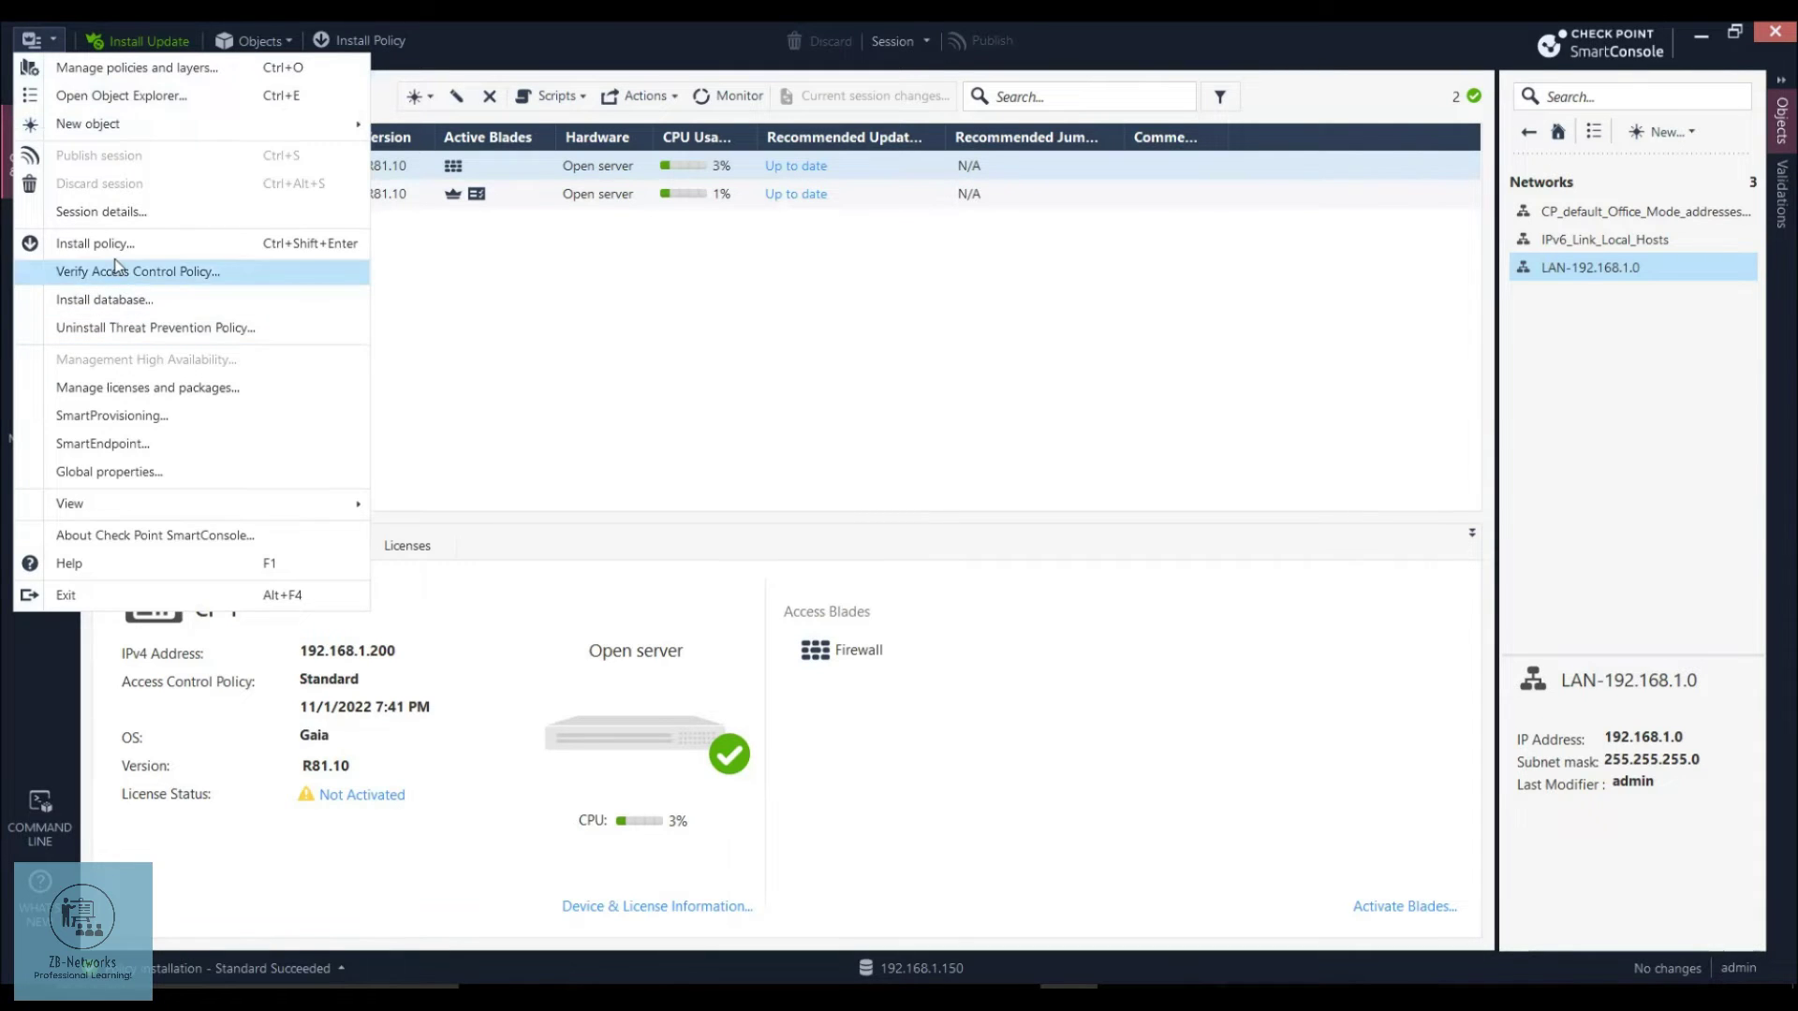
pyautogui.click(122, 390)
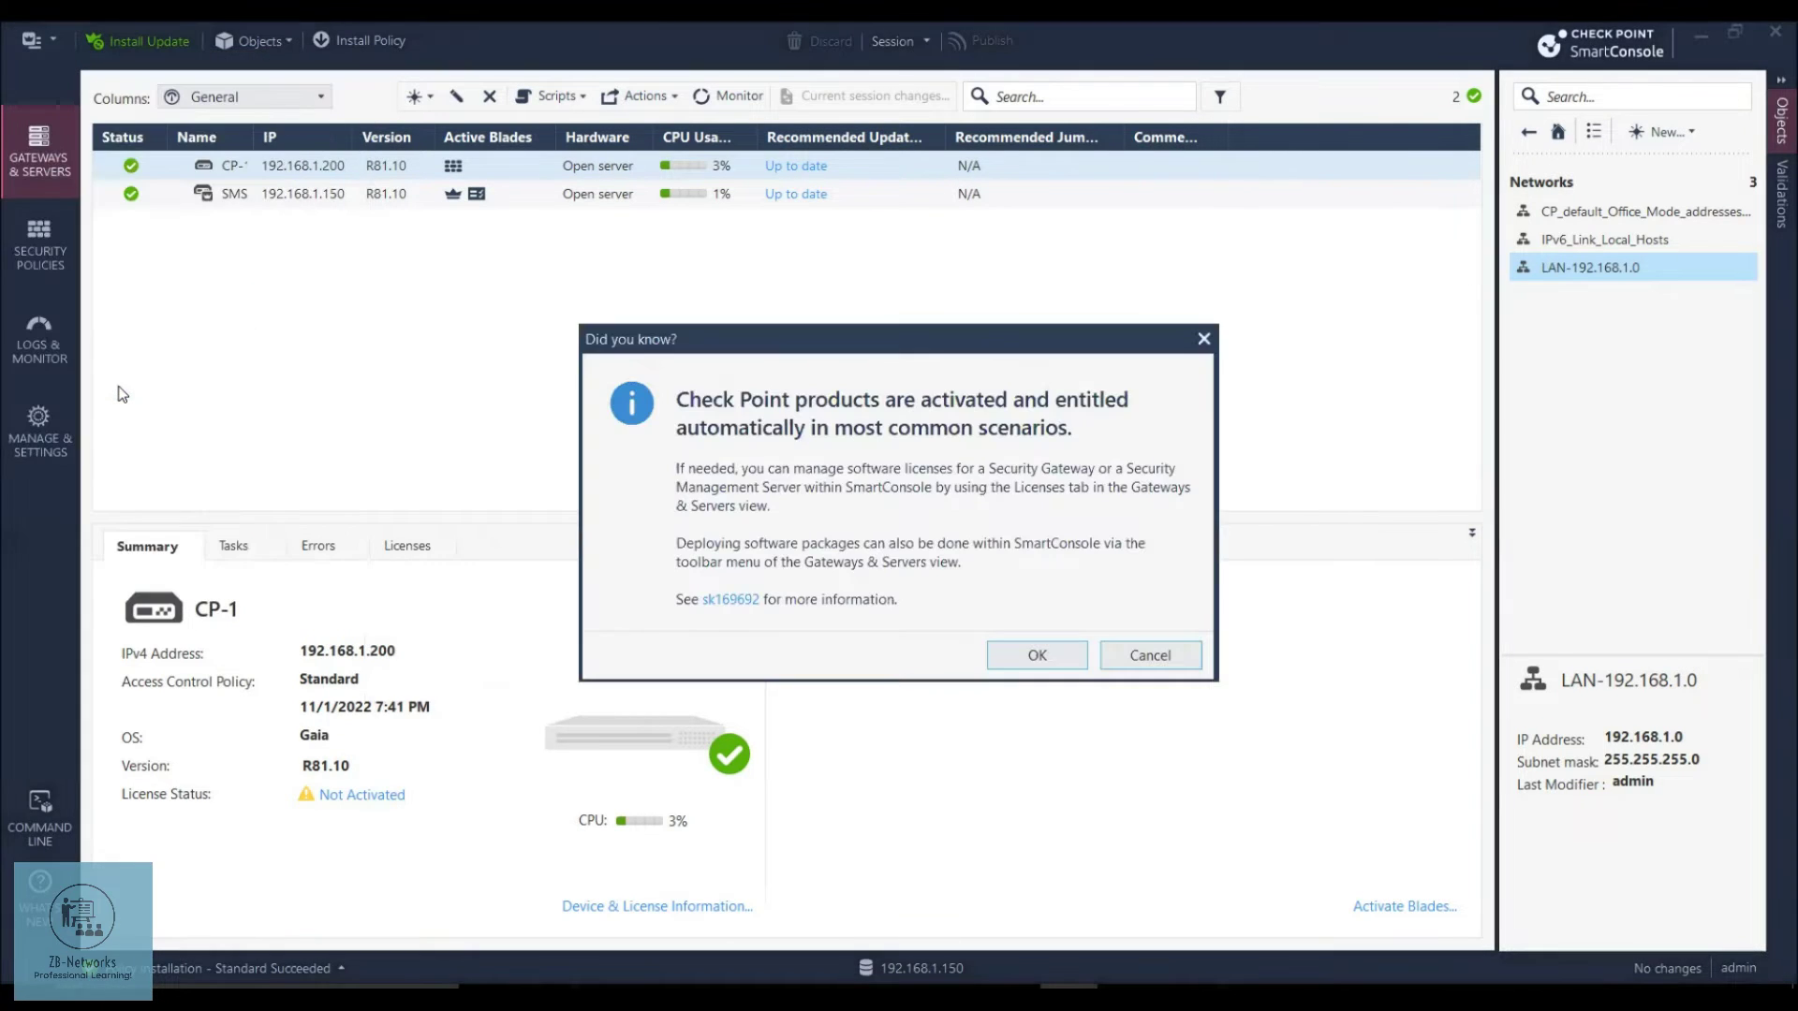
pyautogui.click(1029, 651)
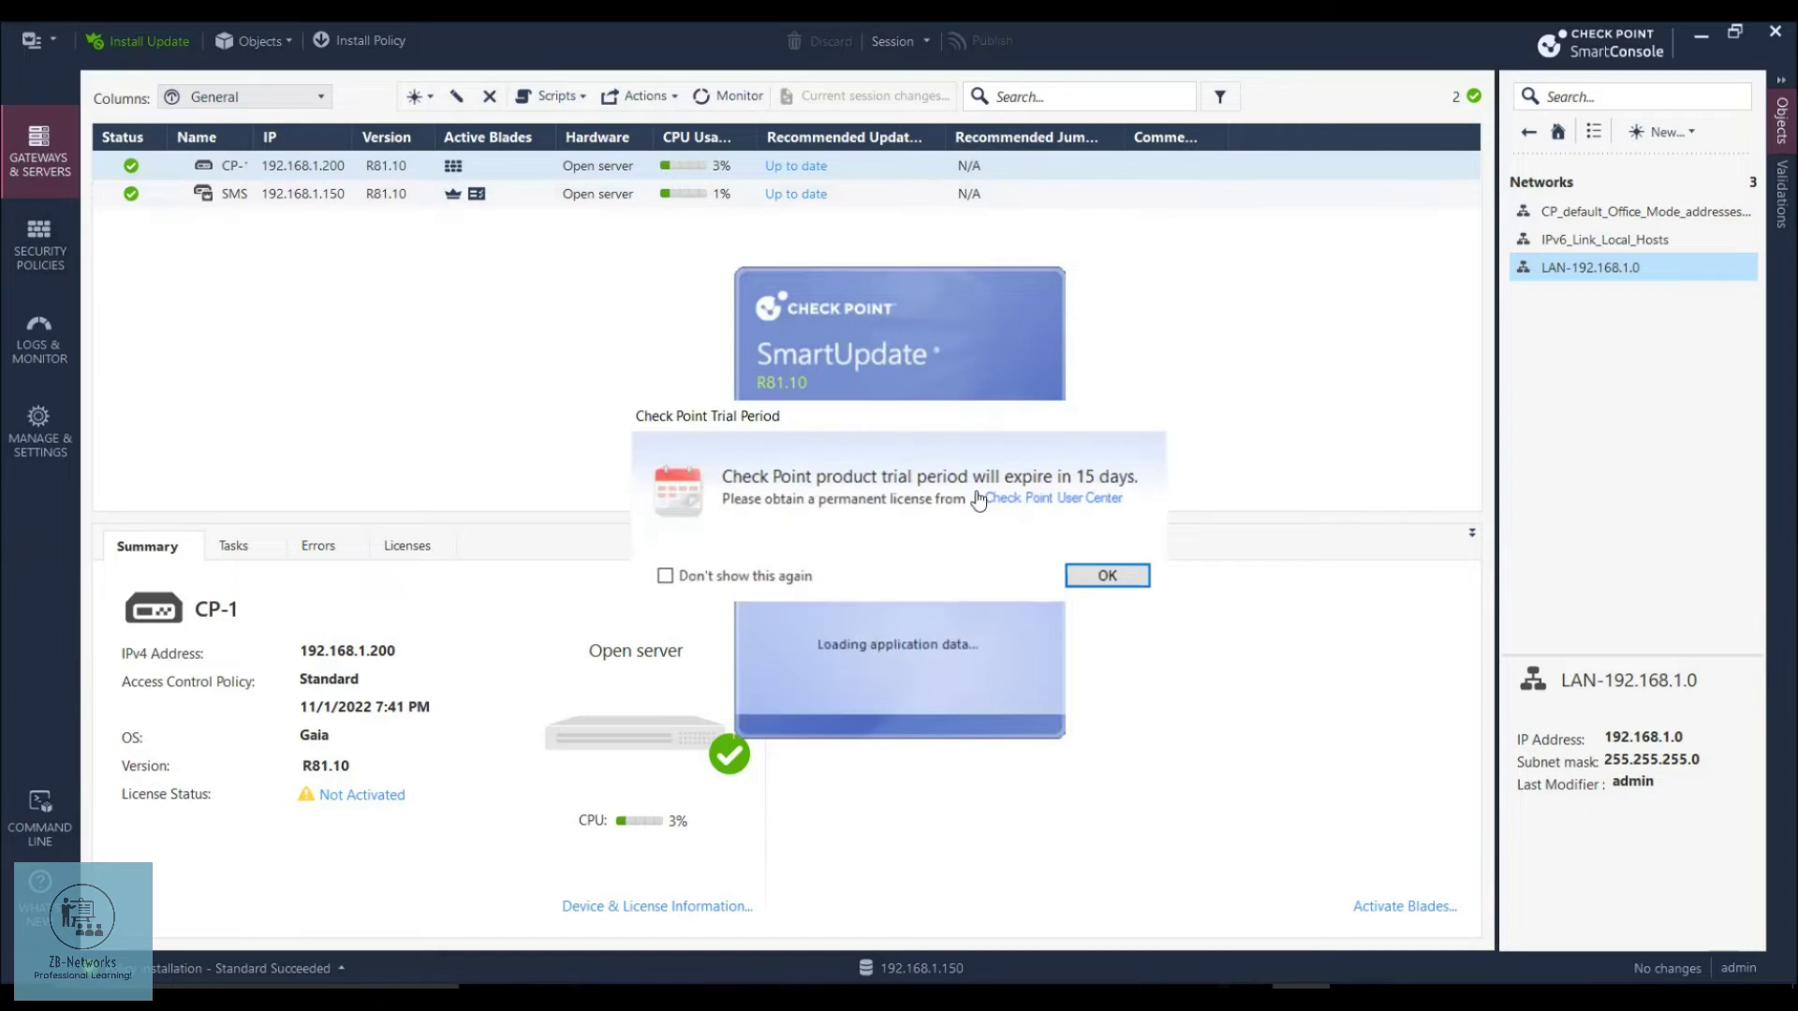
pyautogui.click(1107, 577)
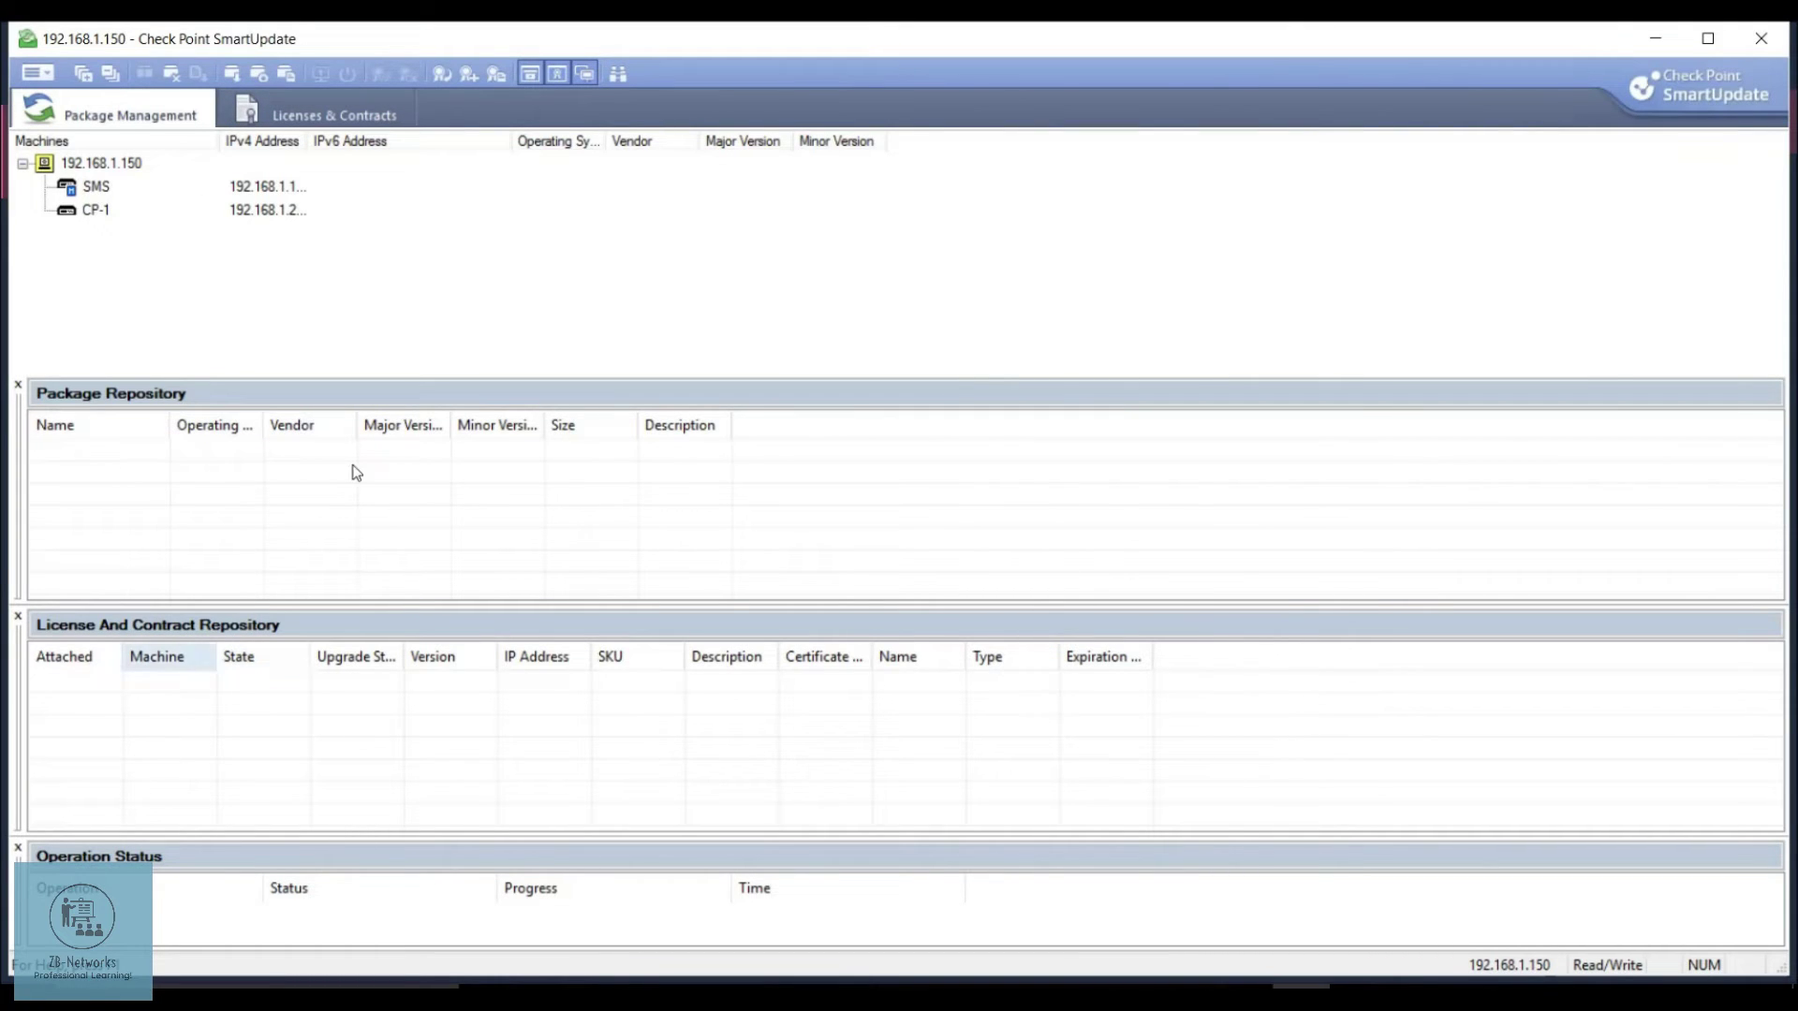
pyautogui.click(298, 118)
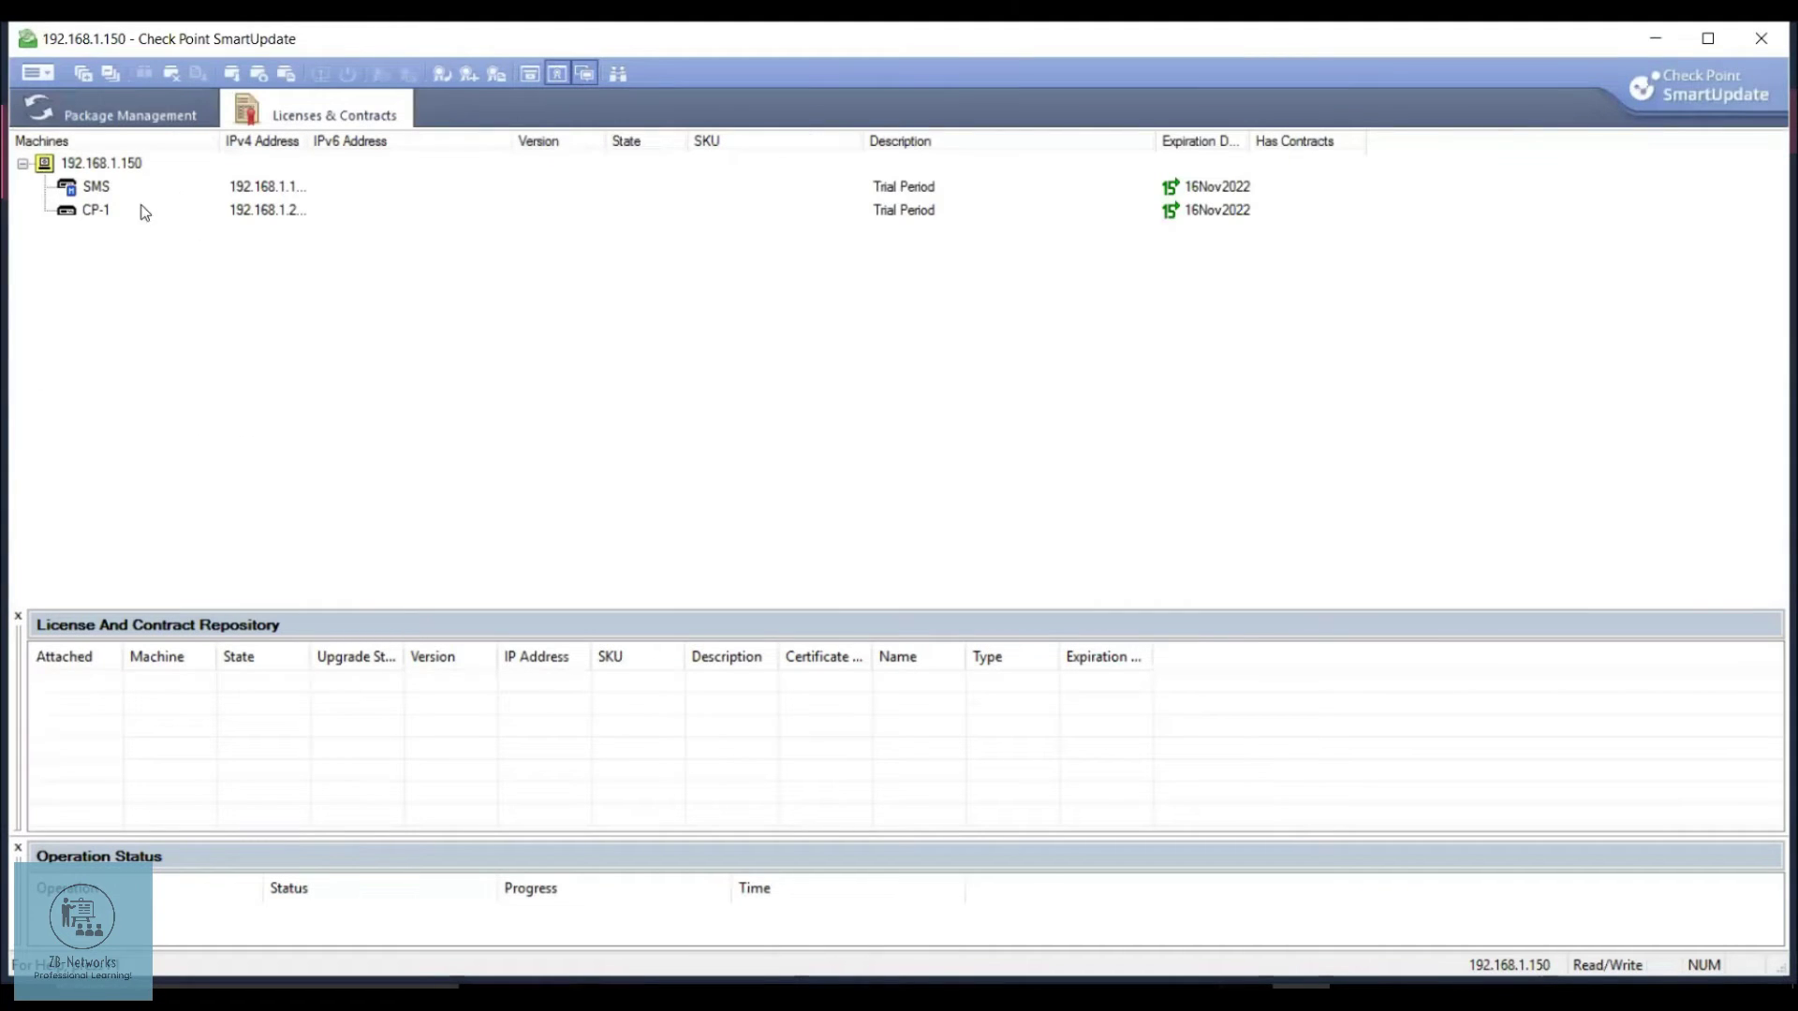
# Retrieve the licenses from the SMS machine and from the CP-1 gateway.
pyautogui.click(98, 190)
pyautogui.rightClick(95, 188)
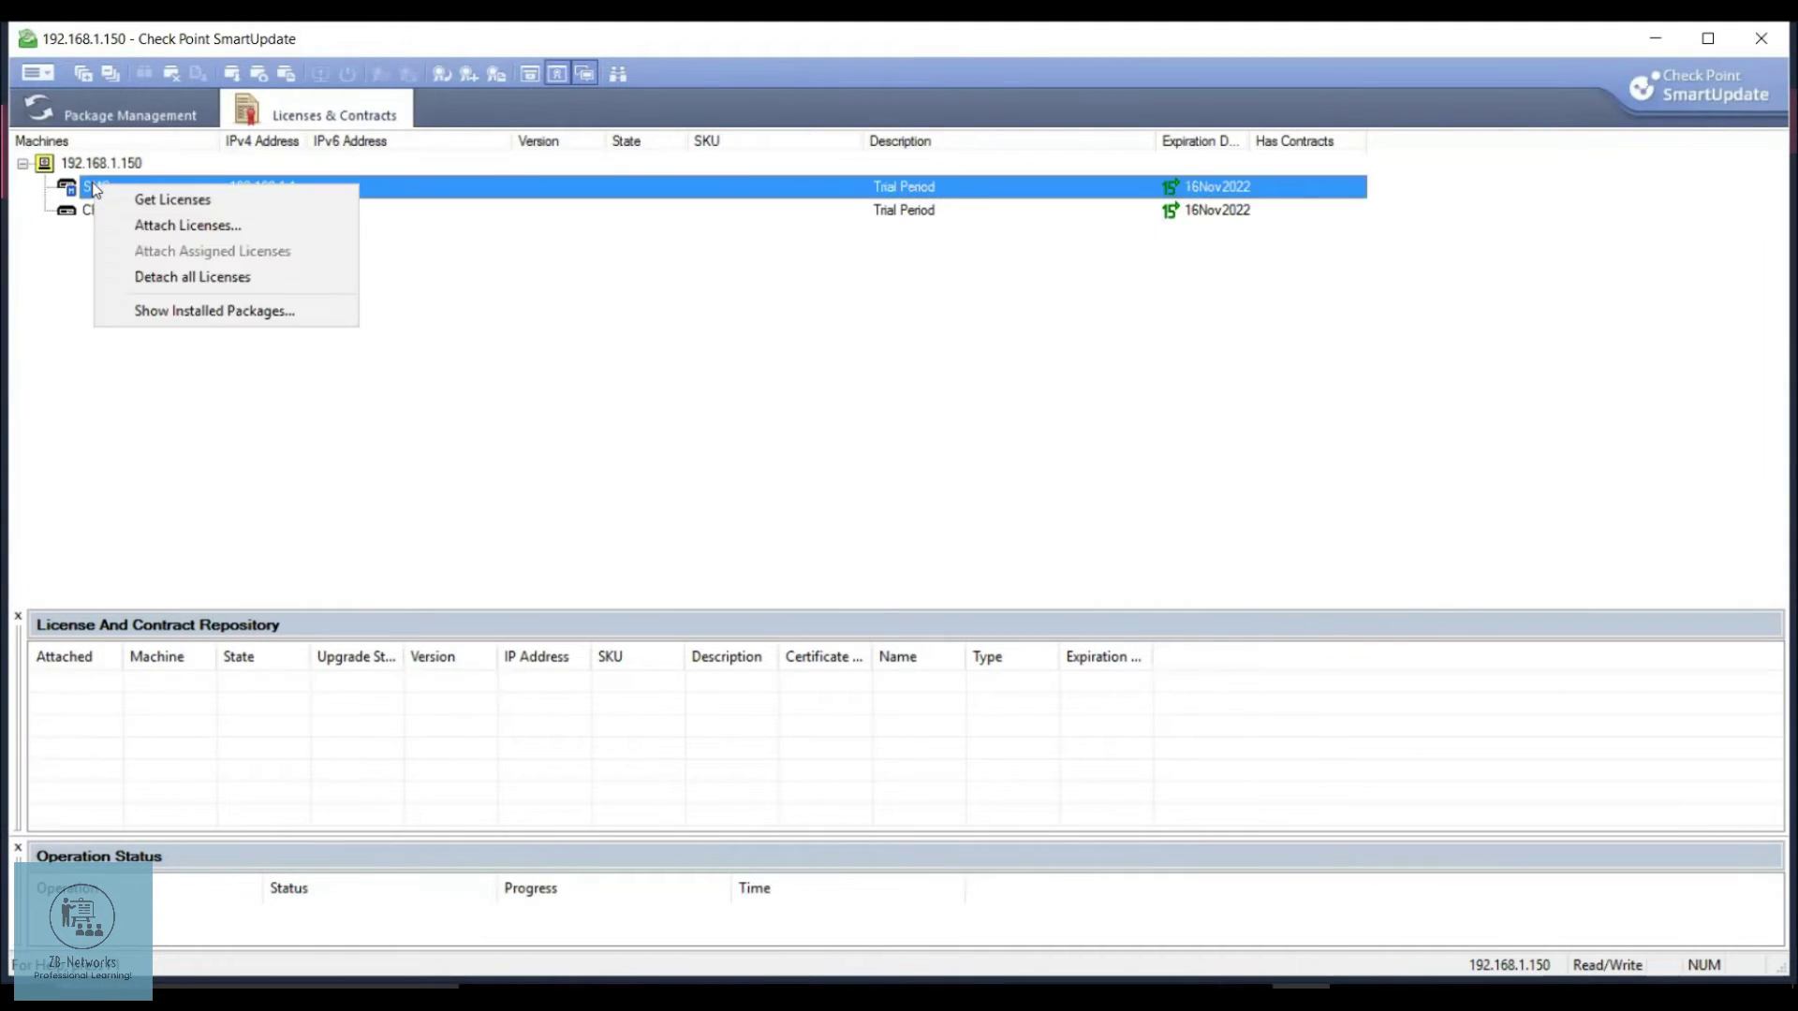
pyautogui.click(1104, 313)
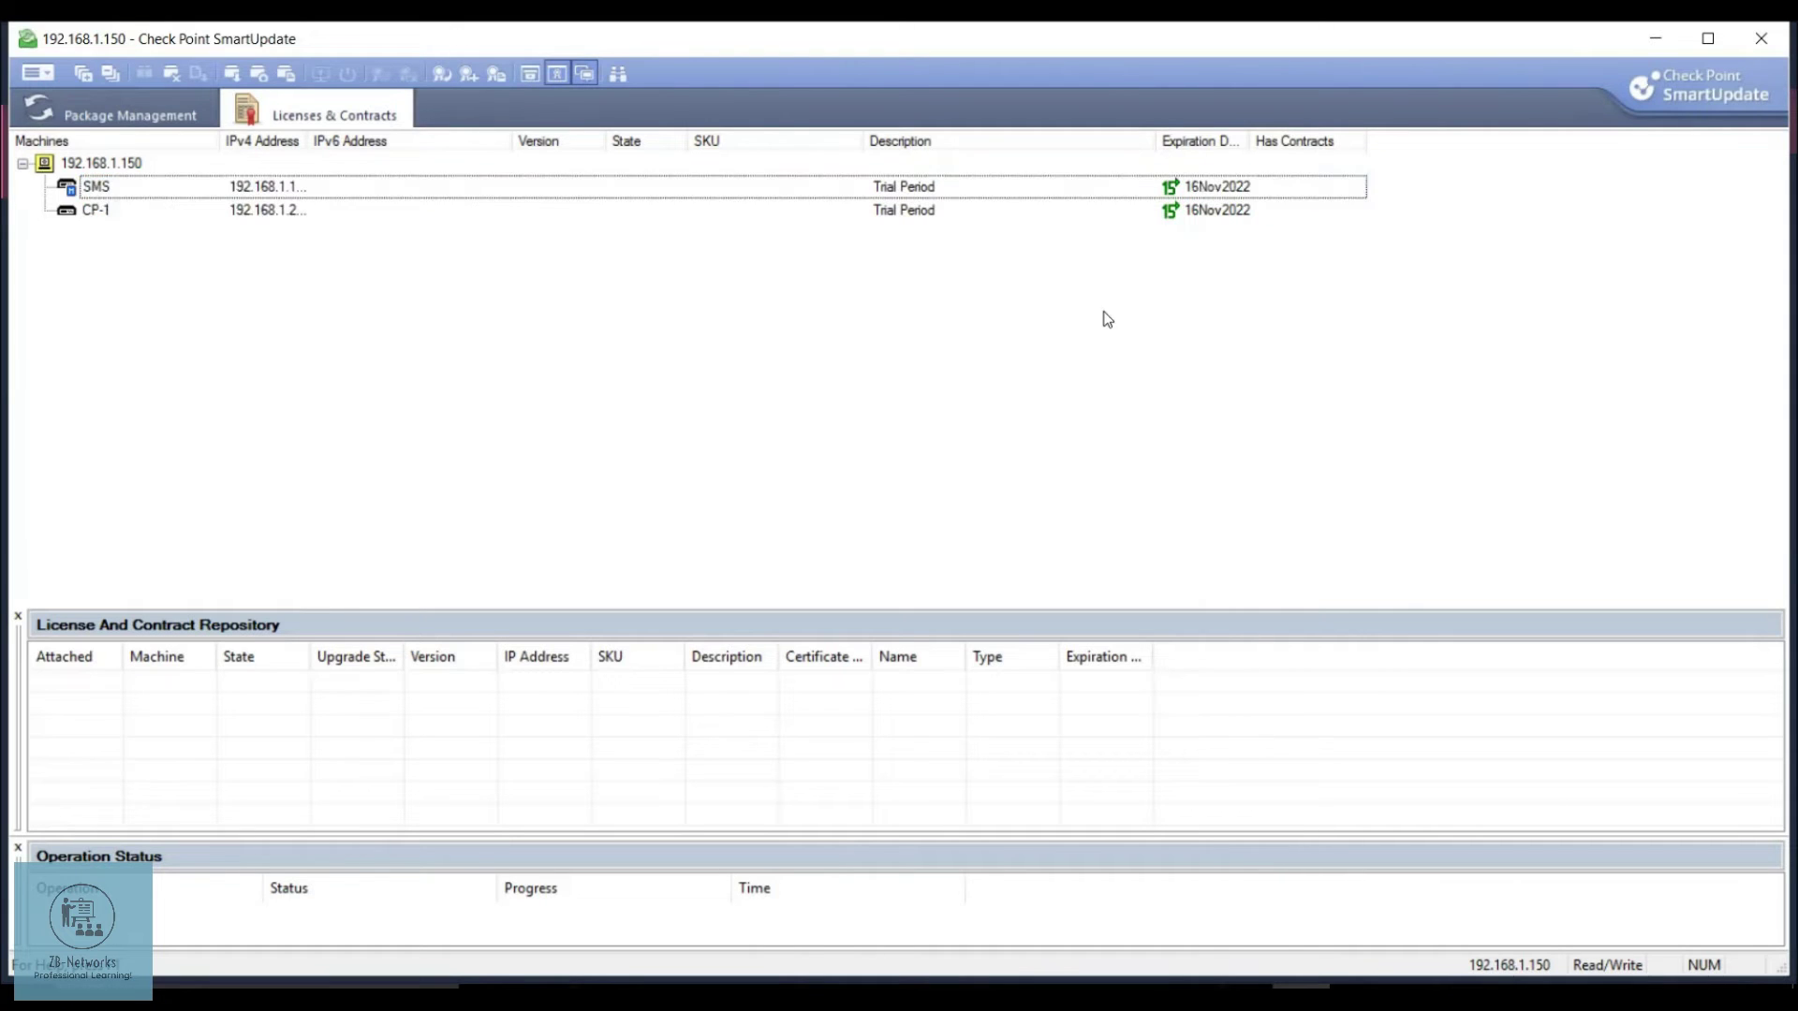
pyautogui.rightClick(94, 192)
pyautogui.click(154, 210)
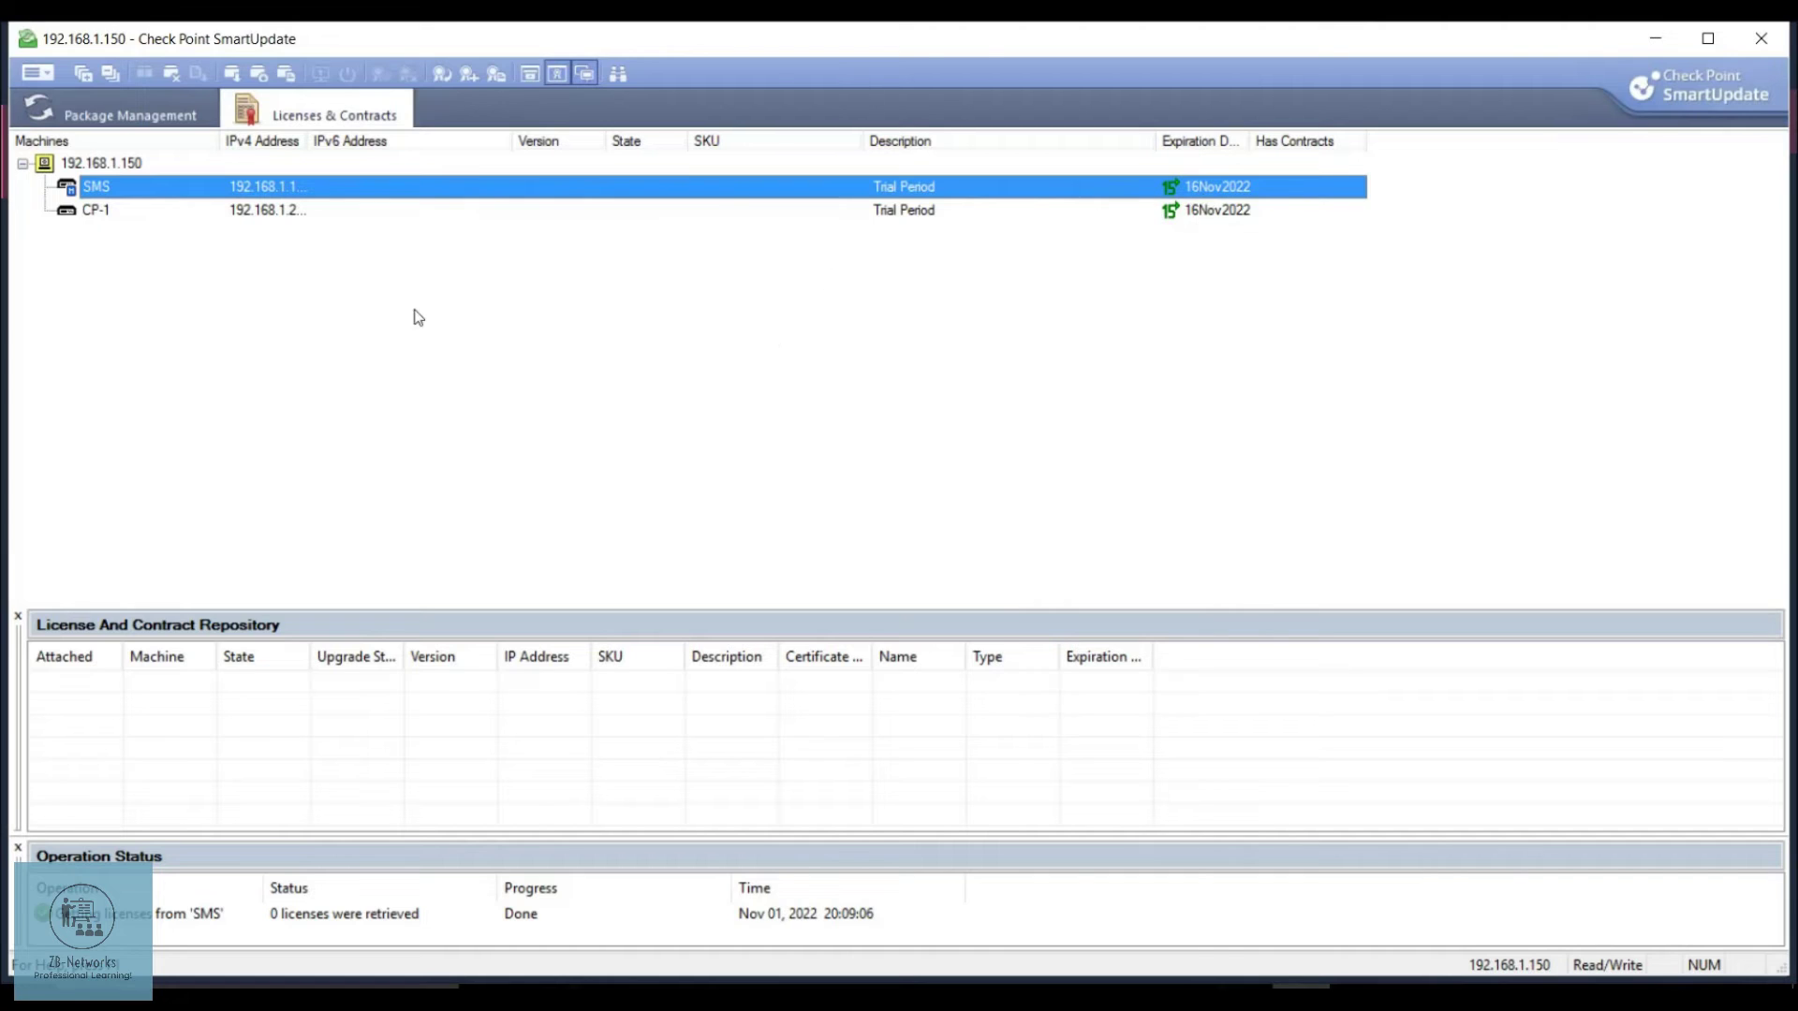
pyautogui.click(86, 215)
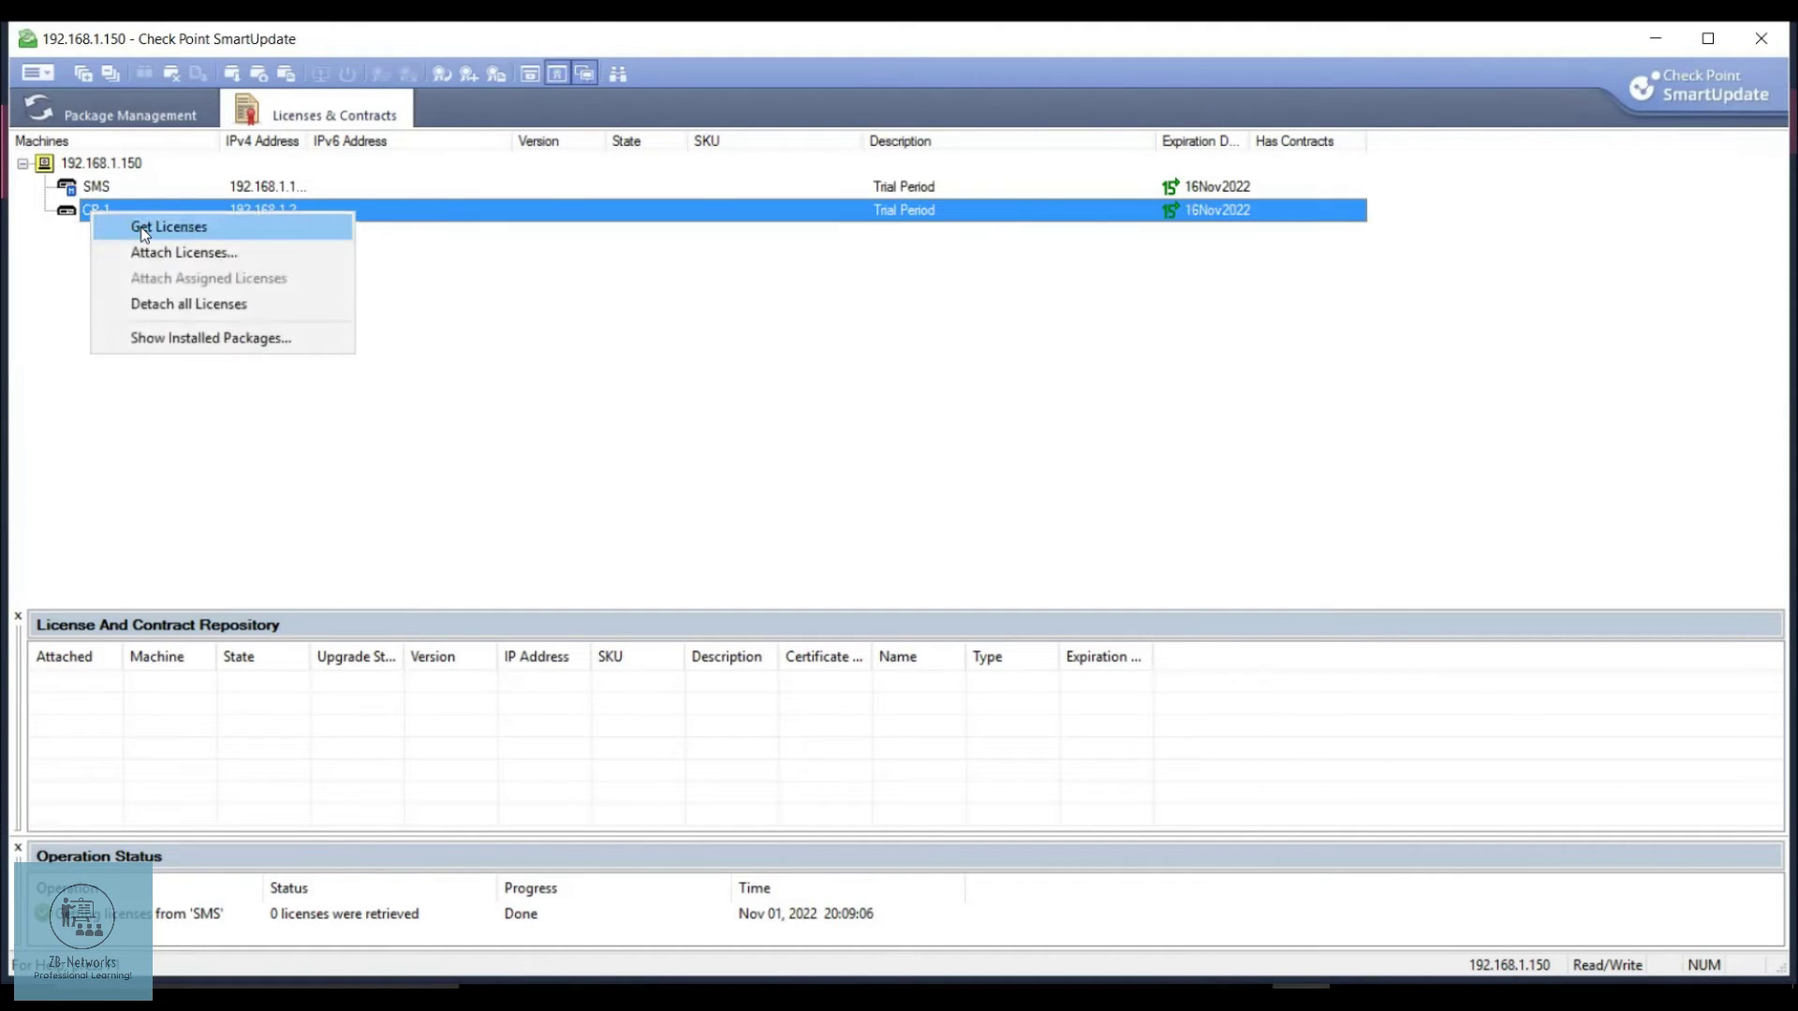
pyautogui.click(145, 230)
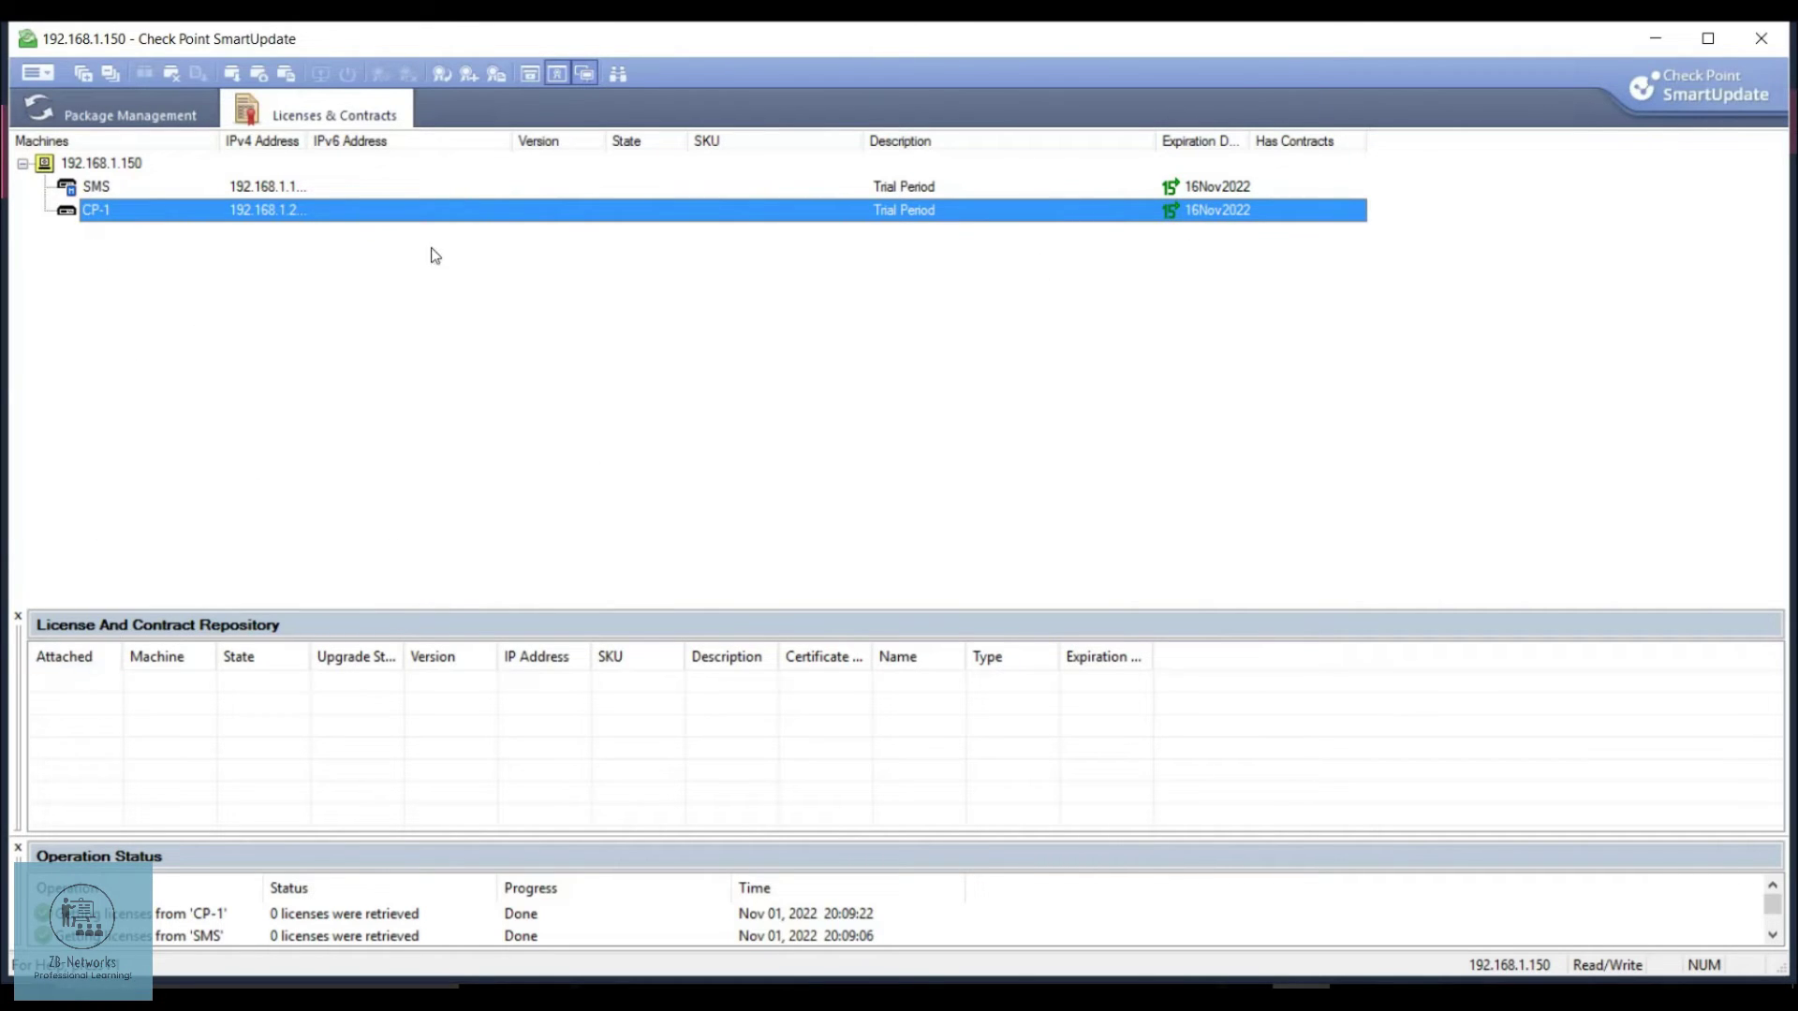
# Hide the Operation Status pane, toggle the License And Contract Repository off and back on, and select the SMS machine.
pyautogui.click(556, 76)
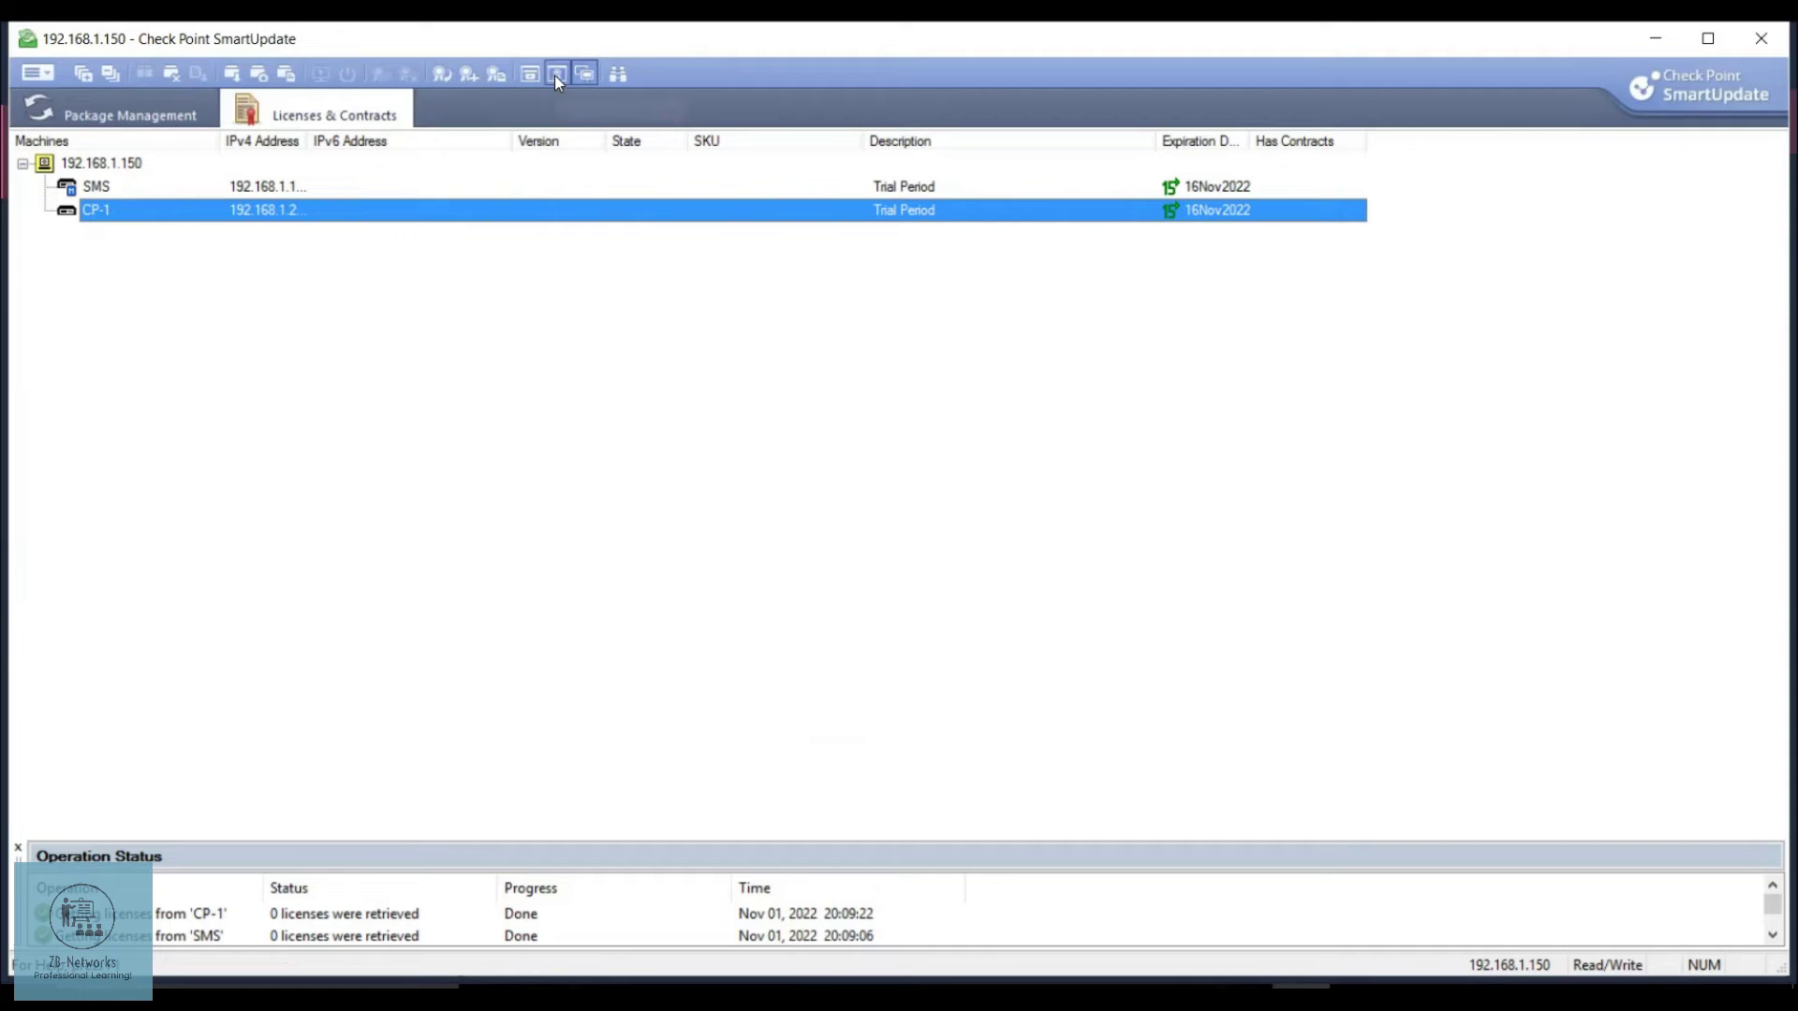
pyautogui.click(583, 75)
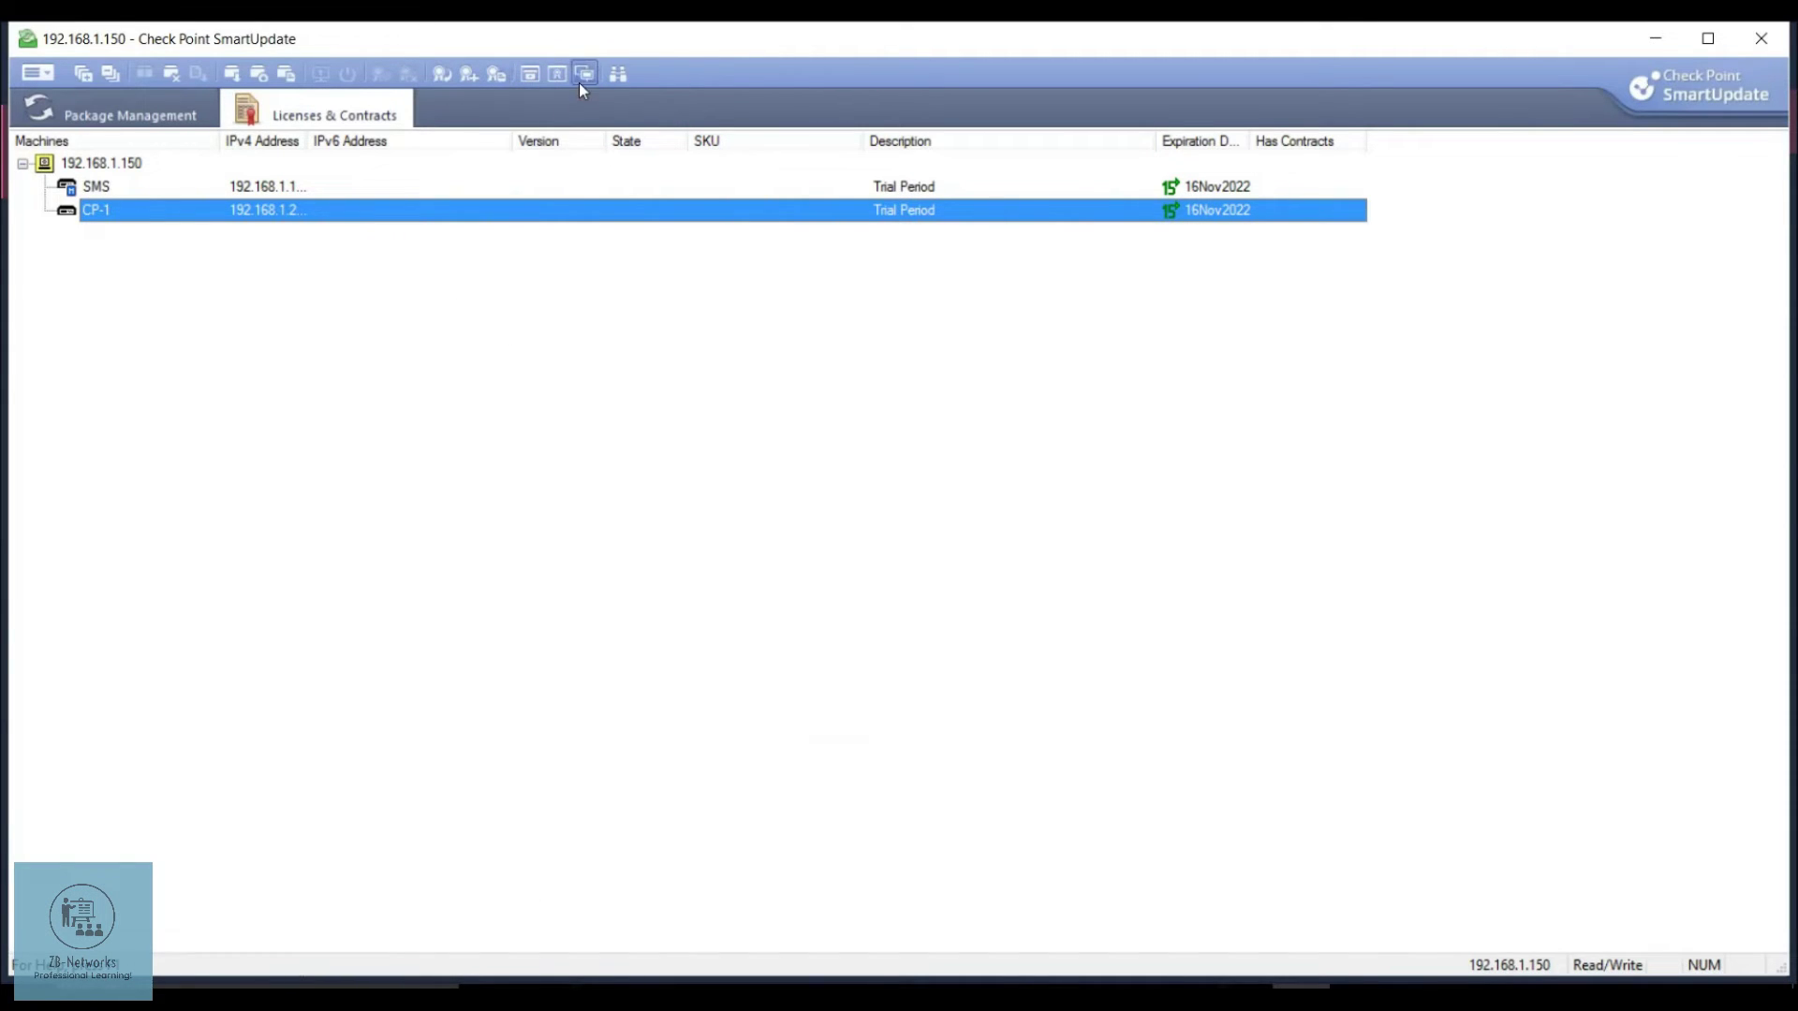
pyautogui.click(556, 75)
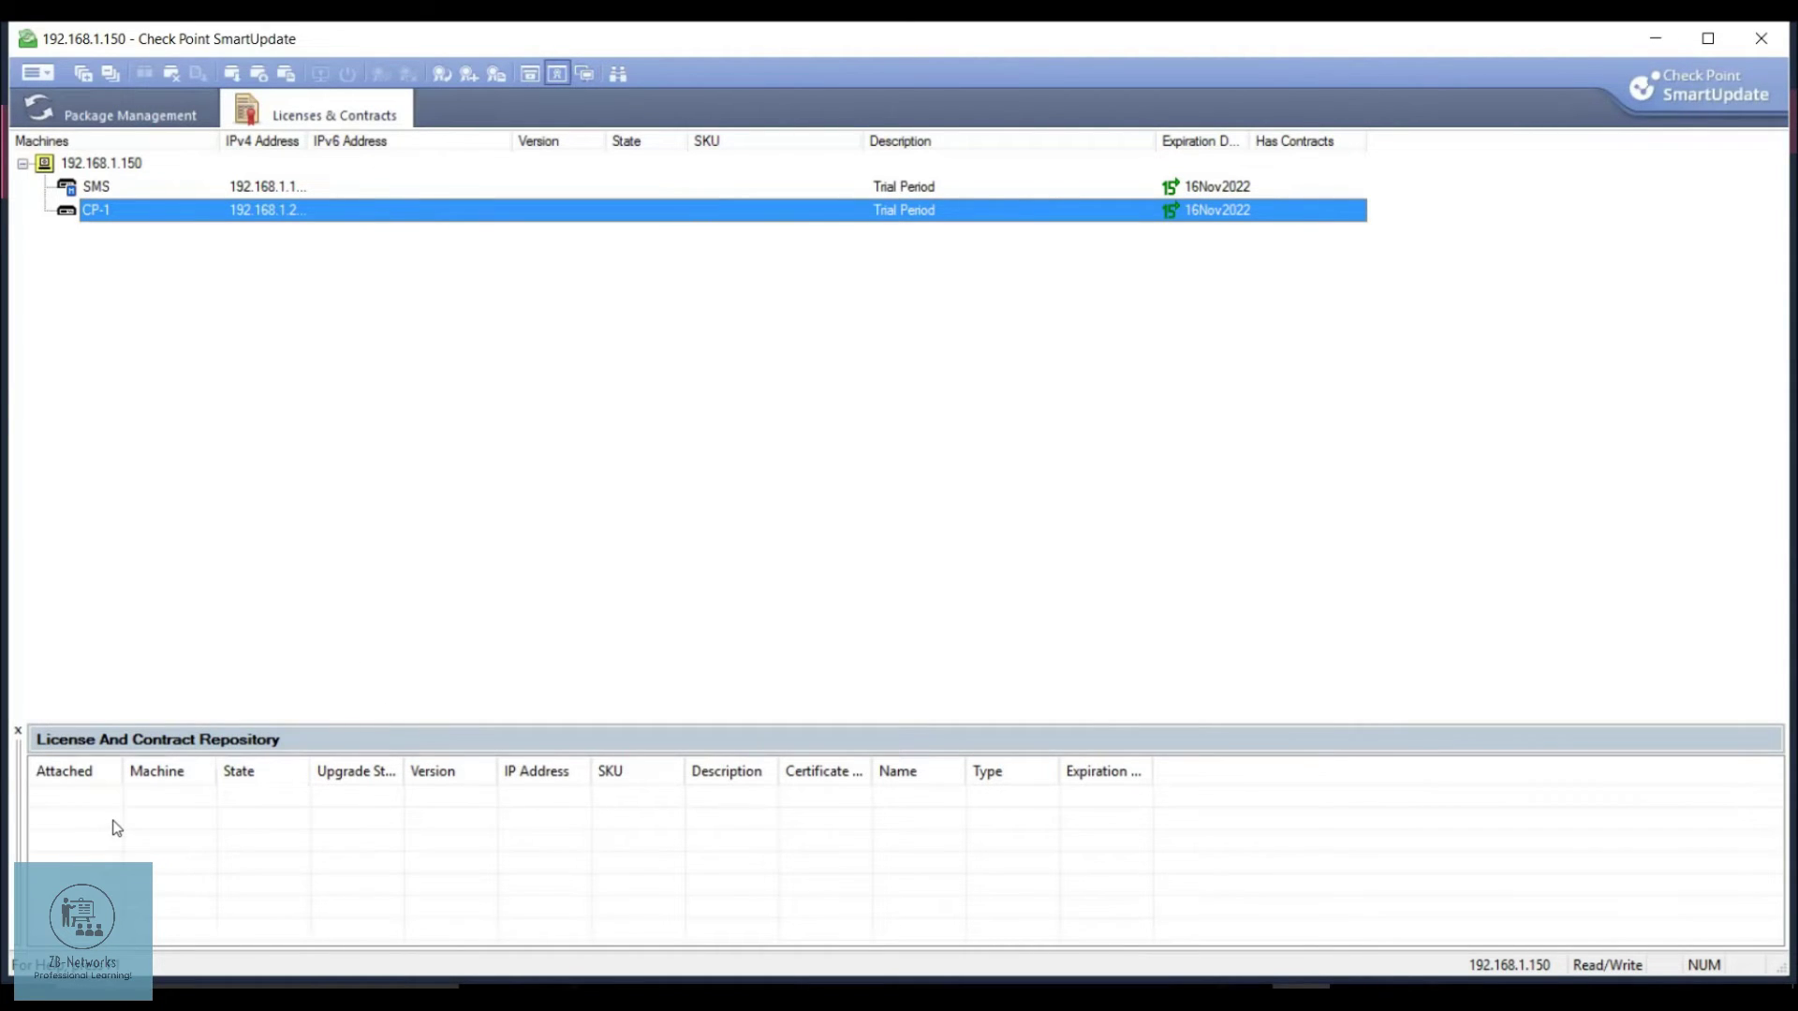
pyautogui.click(84, 192)
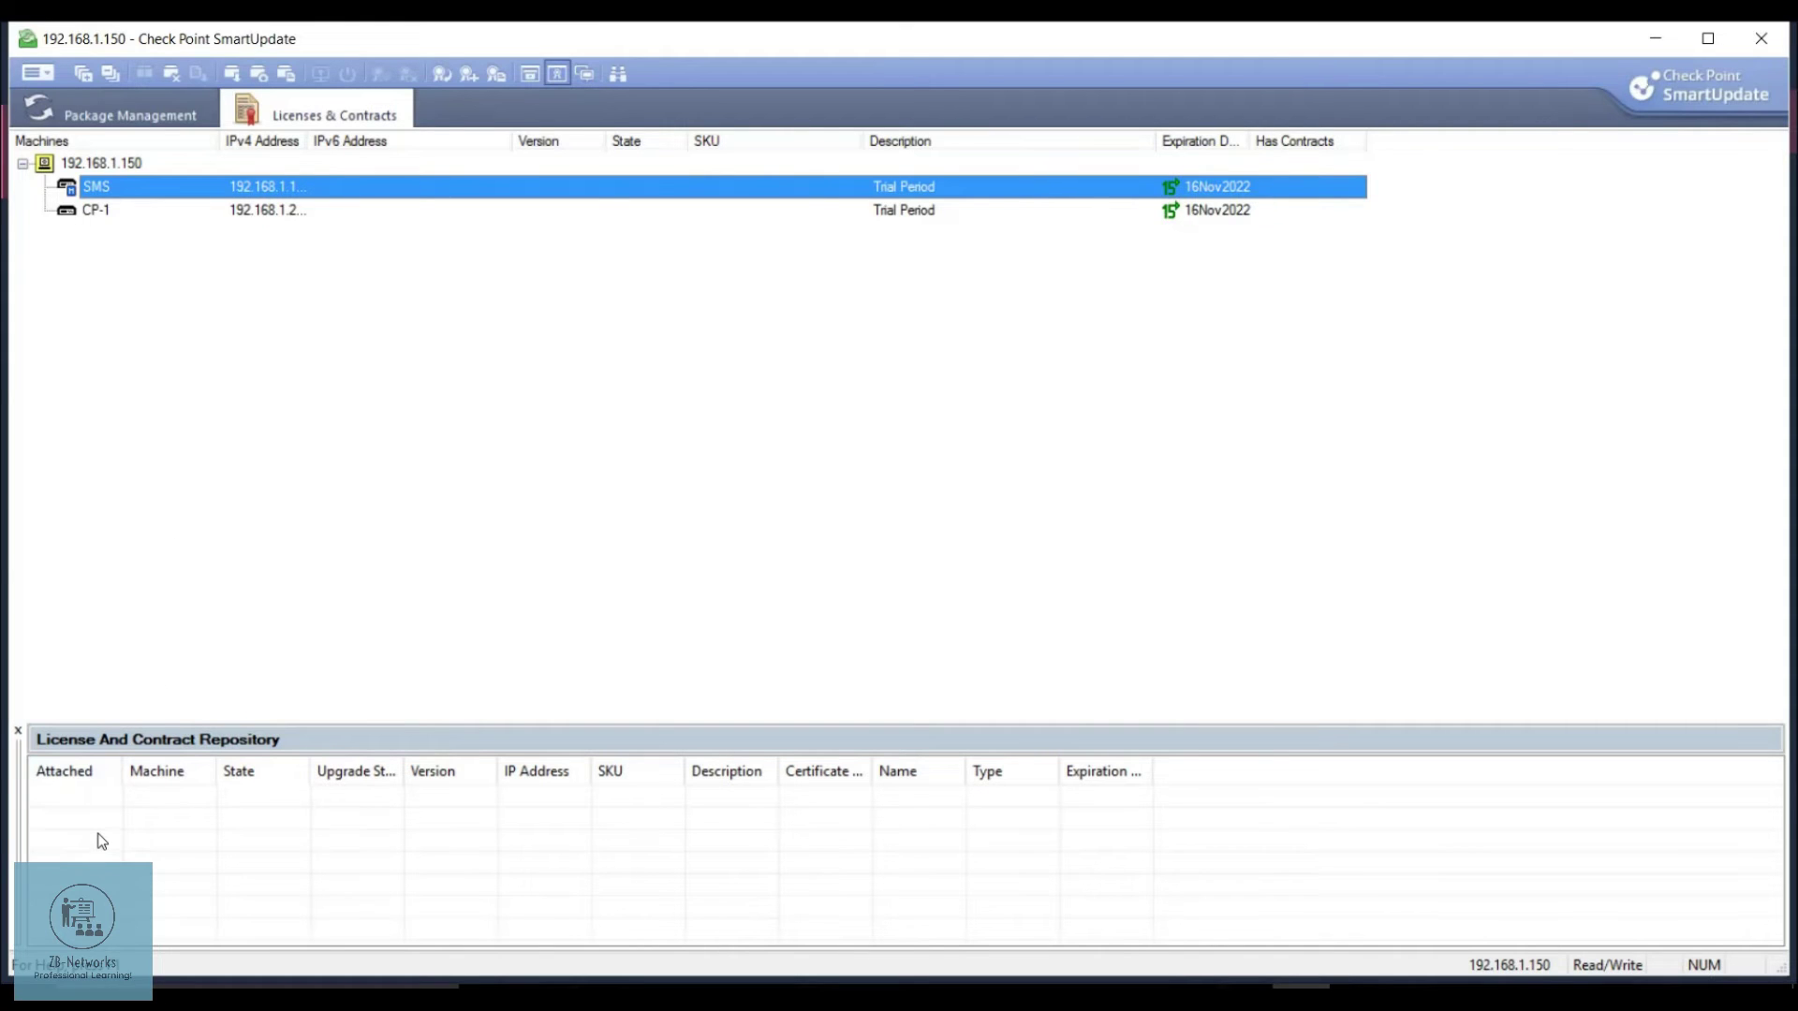
# Show the sources available for adding a license to the License And Contract Repository, without choosing one.
pyautogui.click(70, 811)
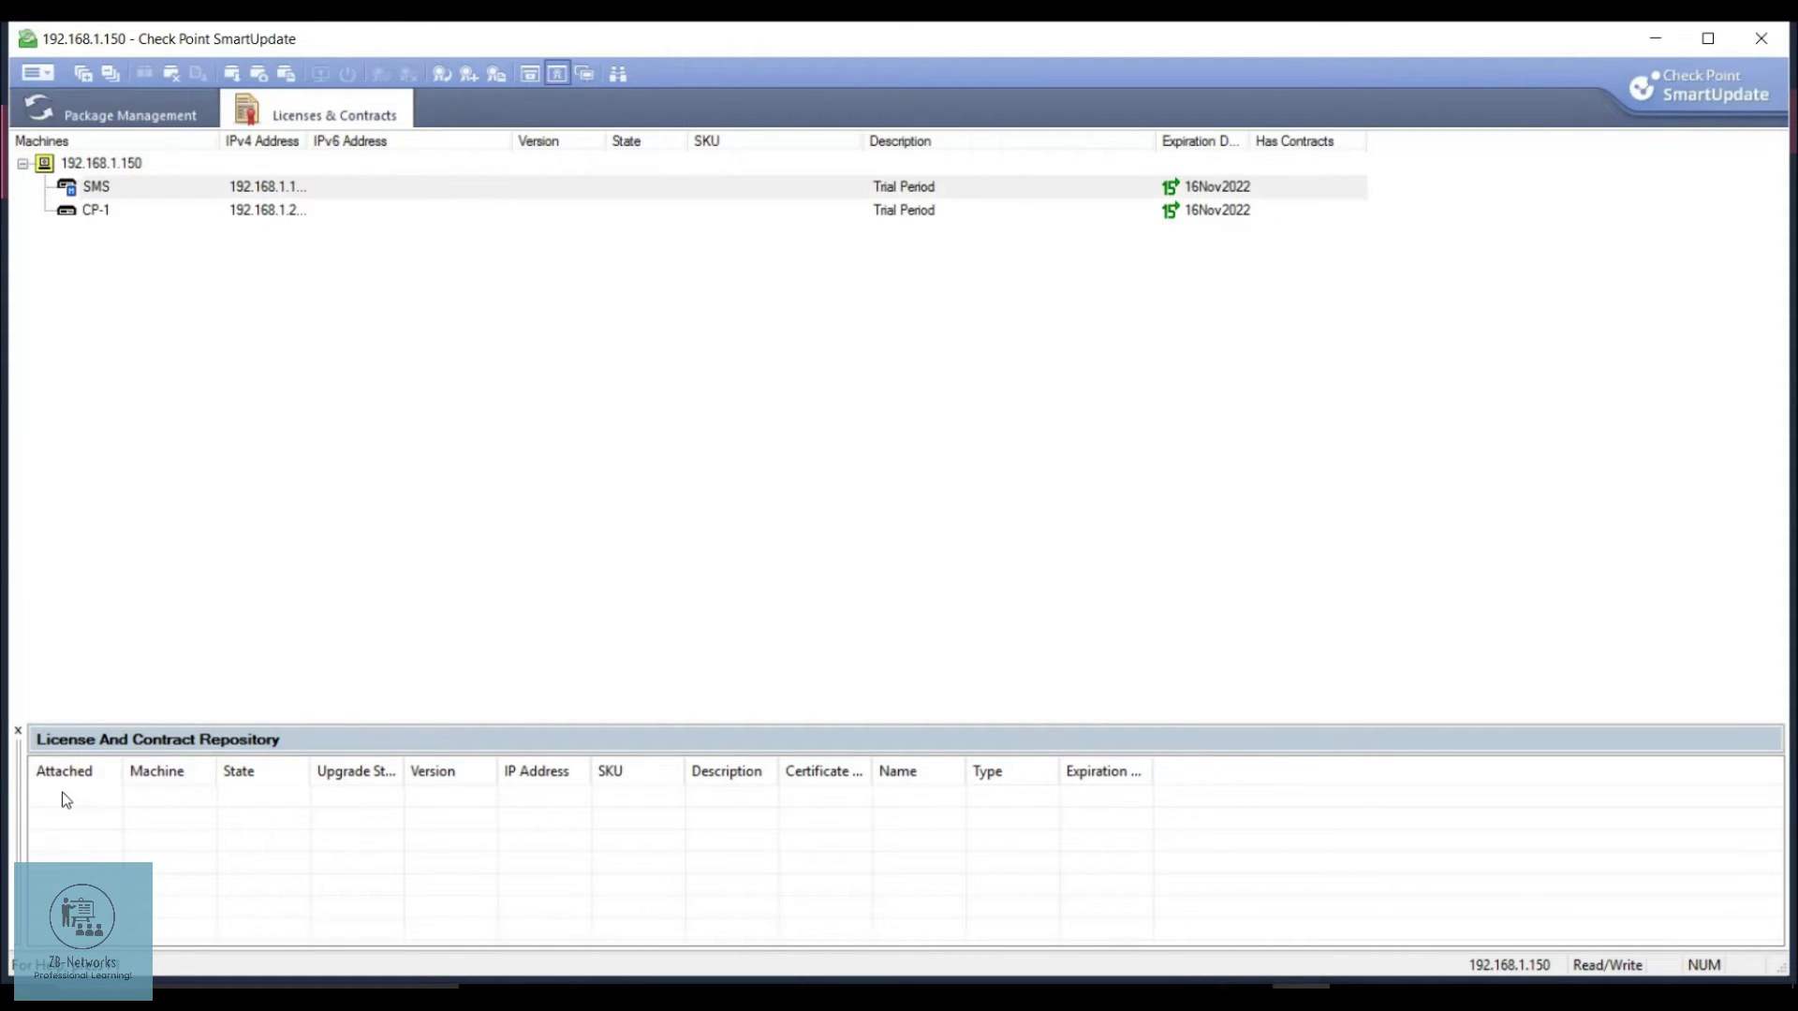
pyautogui.rightClick(63, 795)
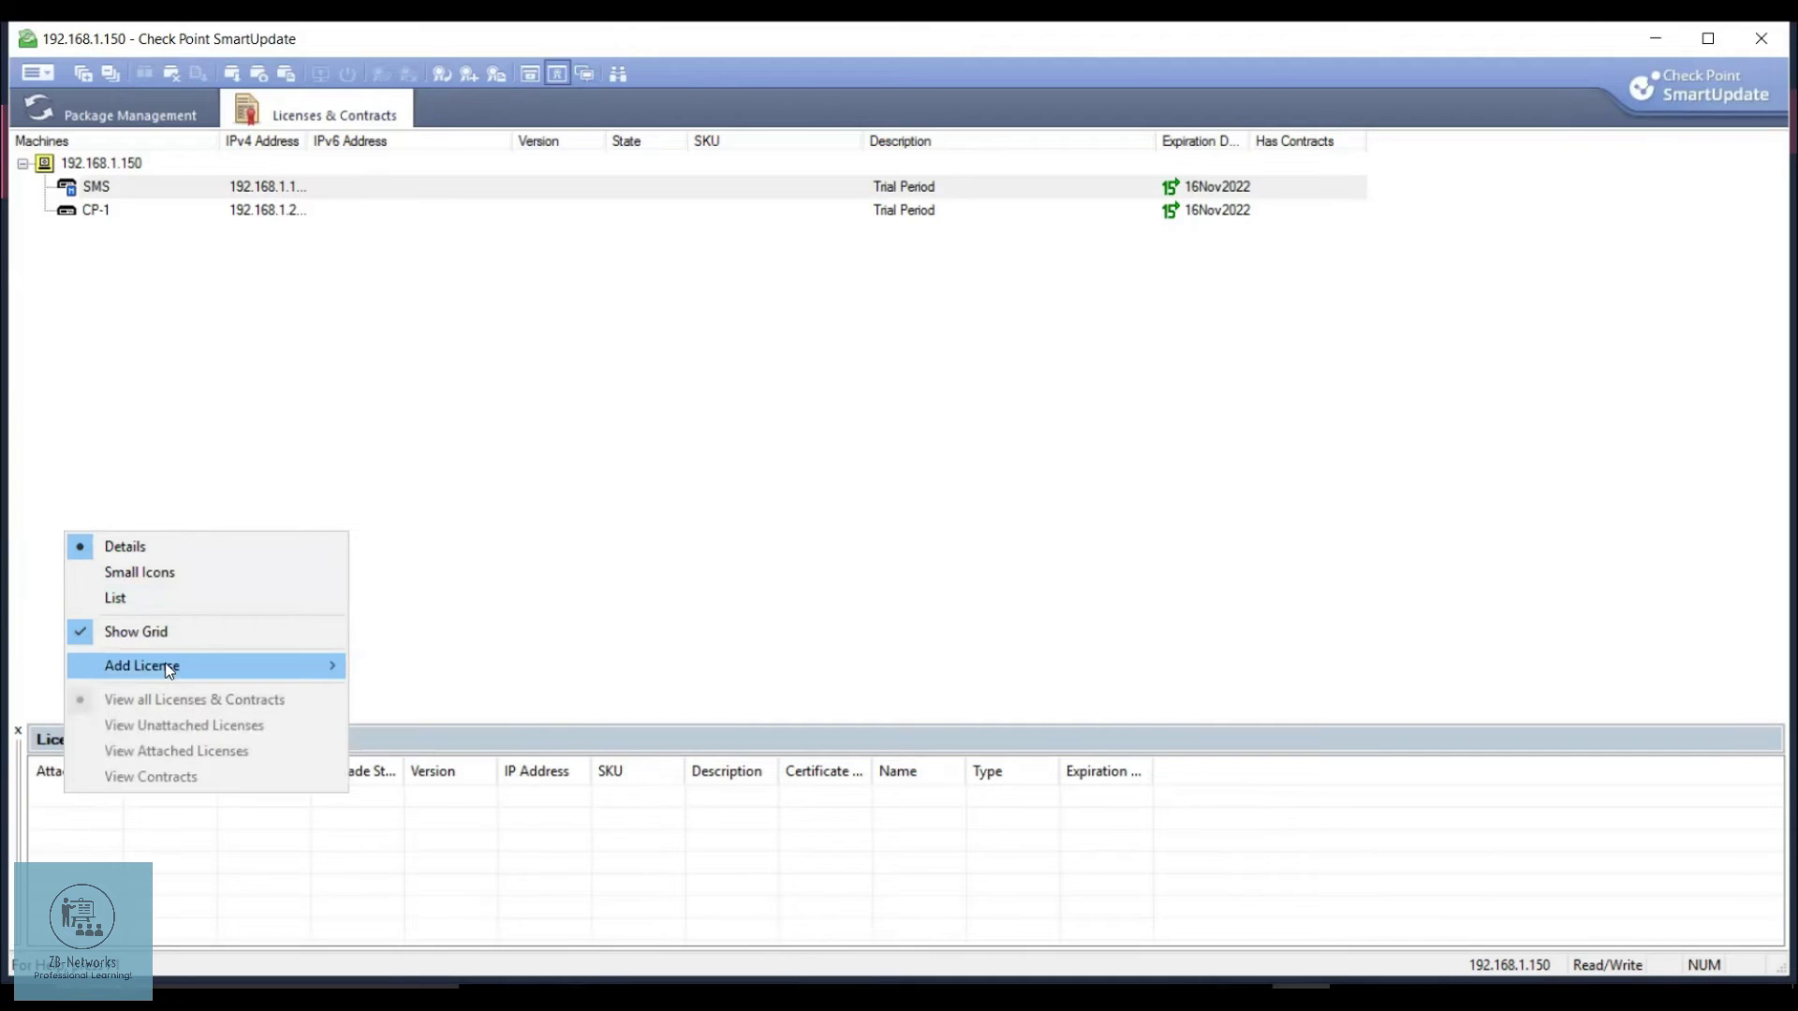
pyautogui.moveTo(191, 667)
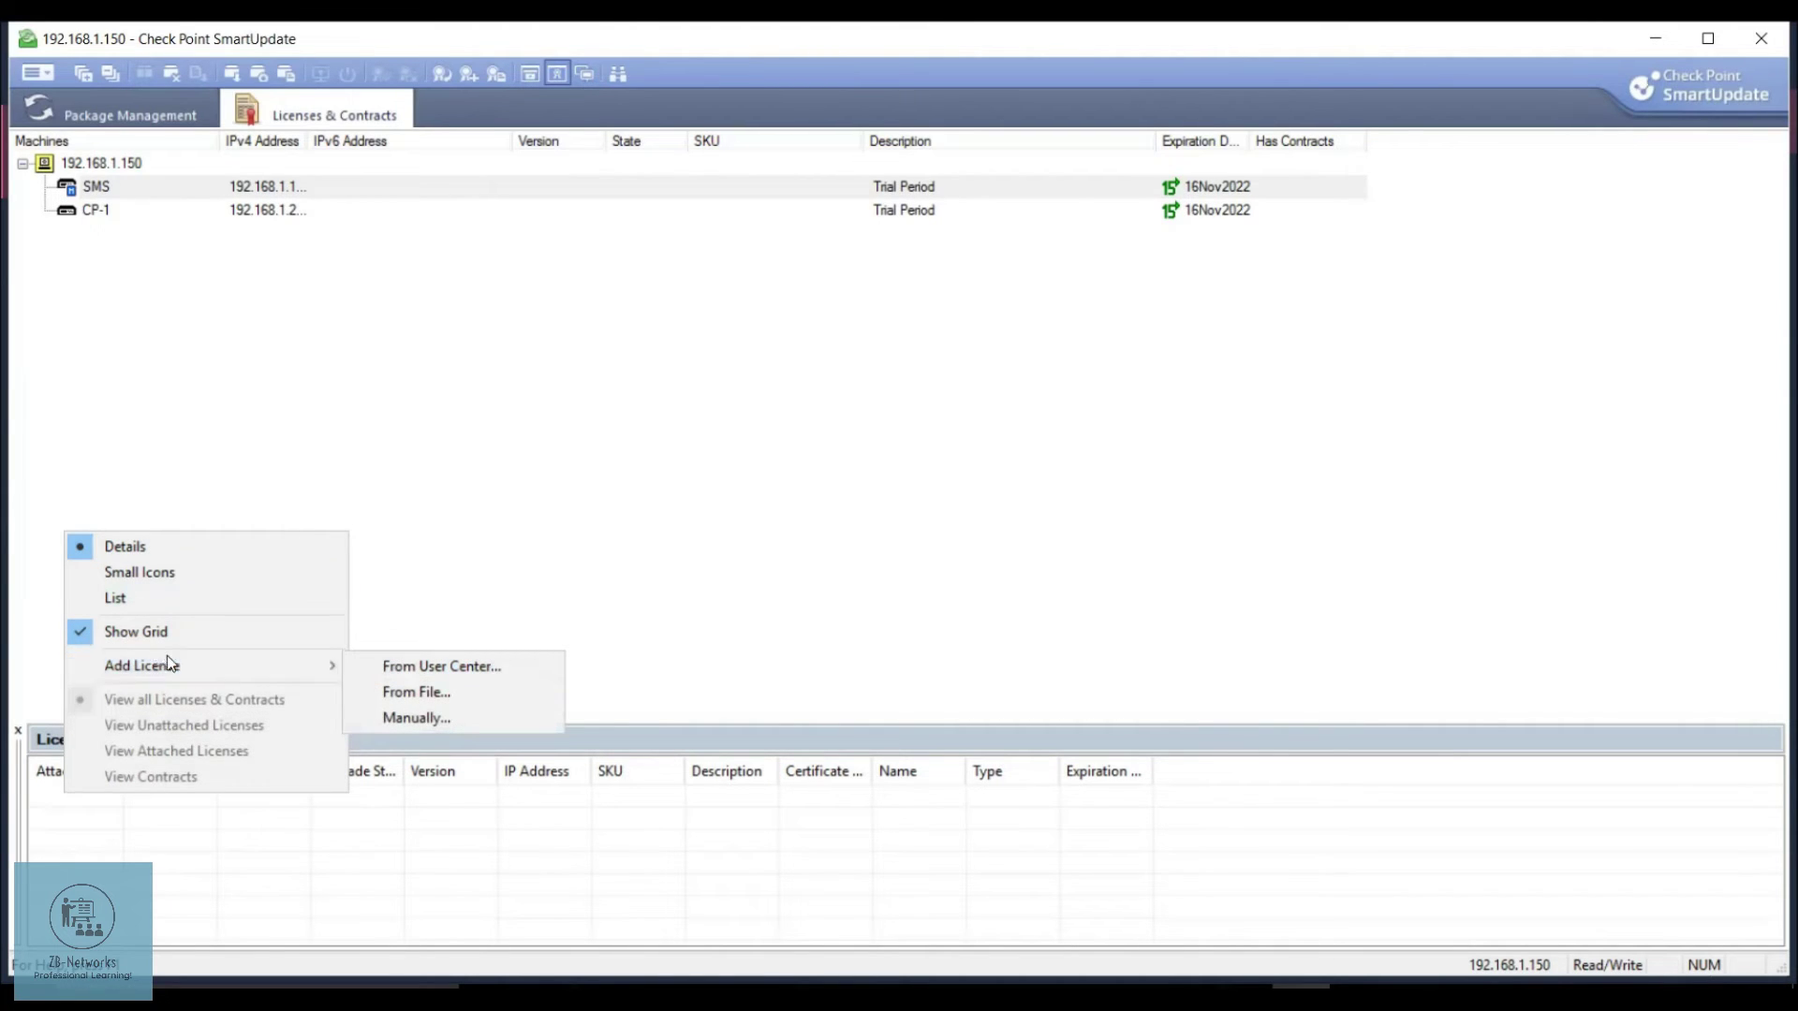
pyautogui.click(95, 830)
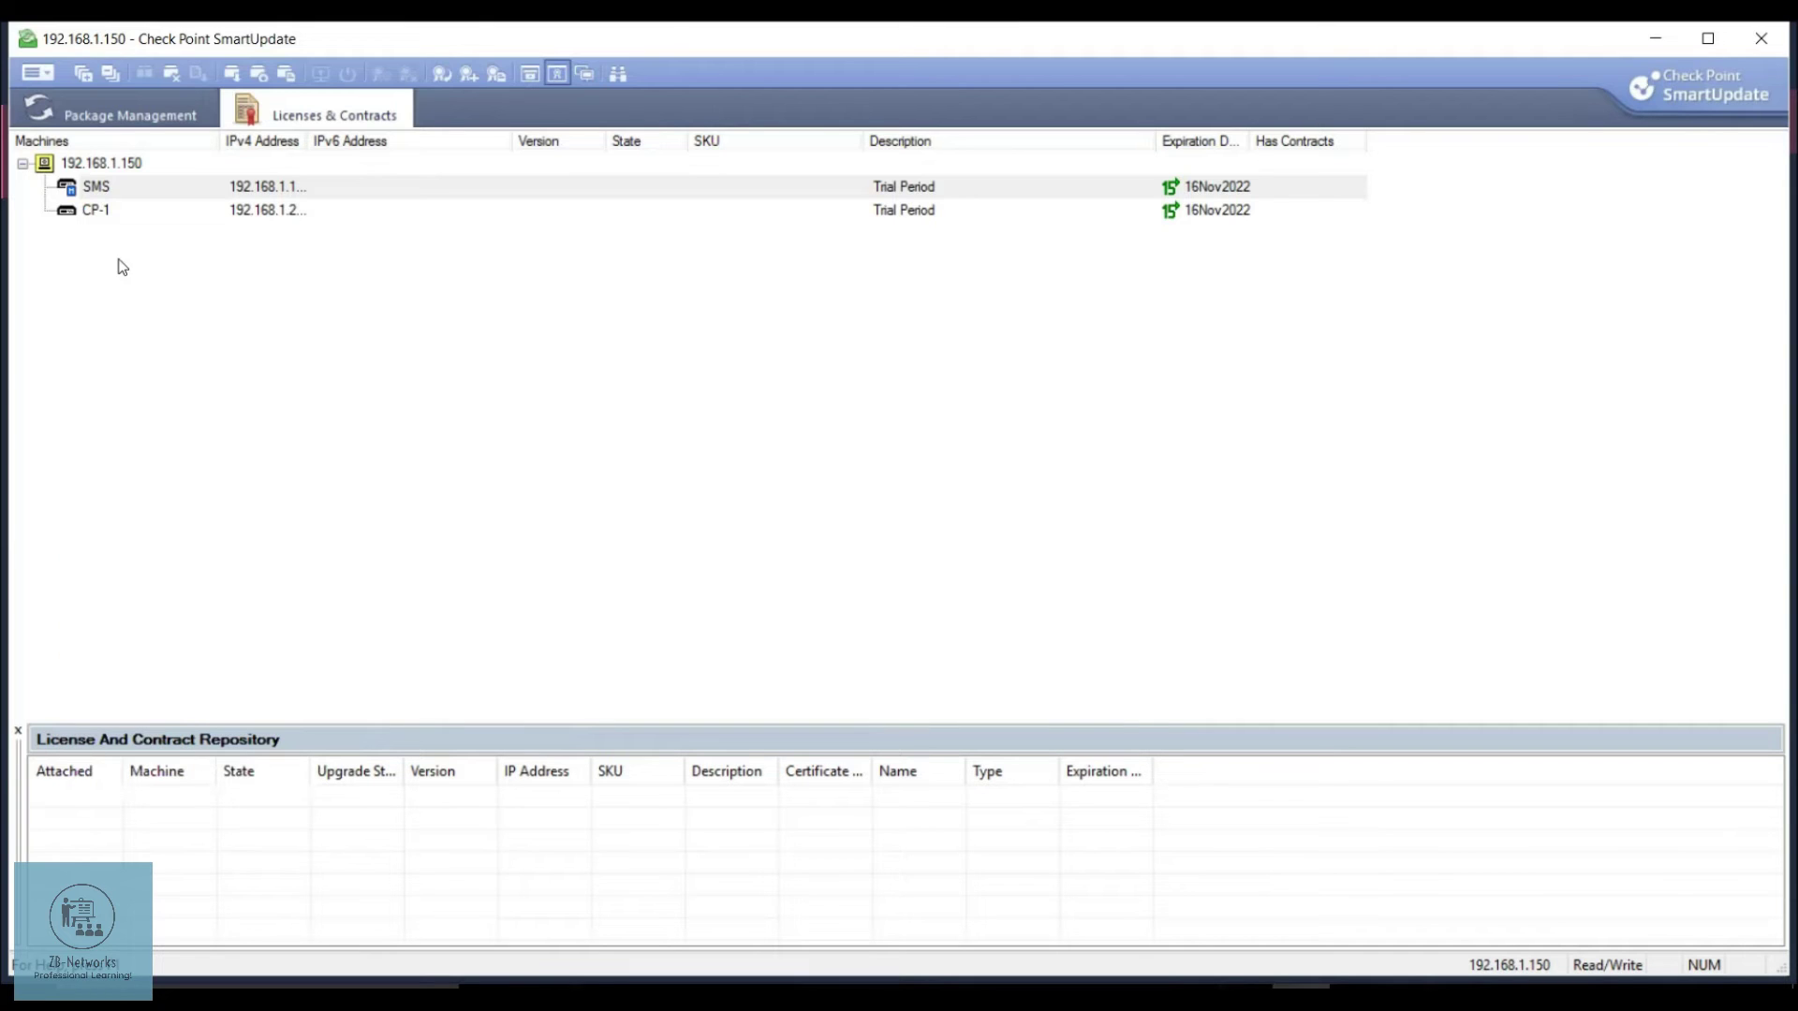
# Try to attach licenses from the repository to the CP-1 gateway, and dismiss the notice.
pyautogui.rightClick(91, 210)
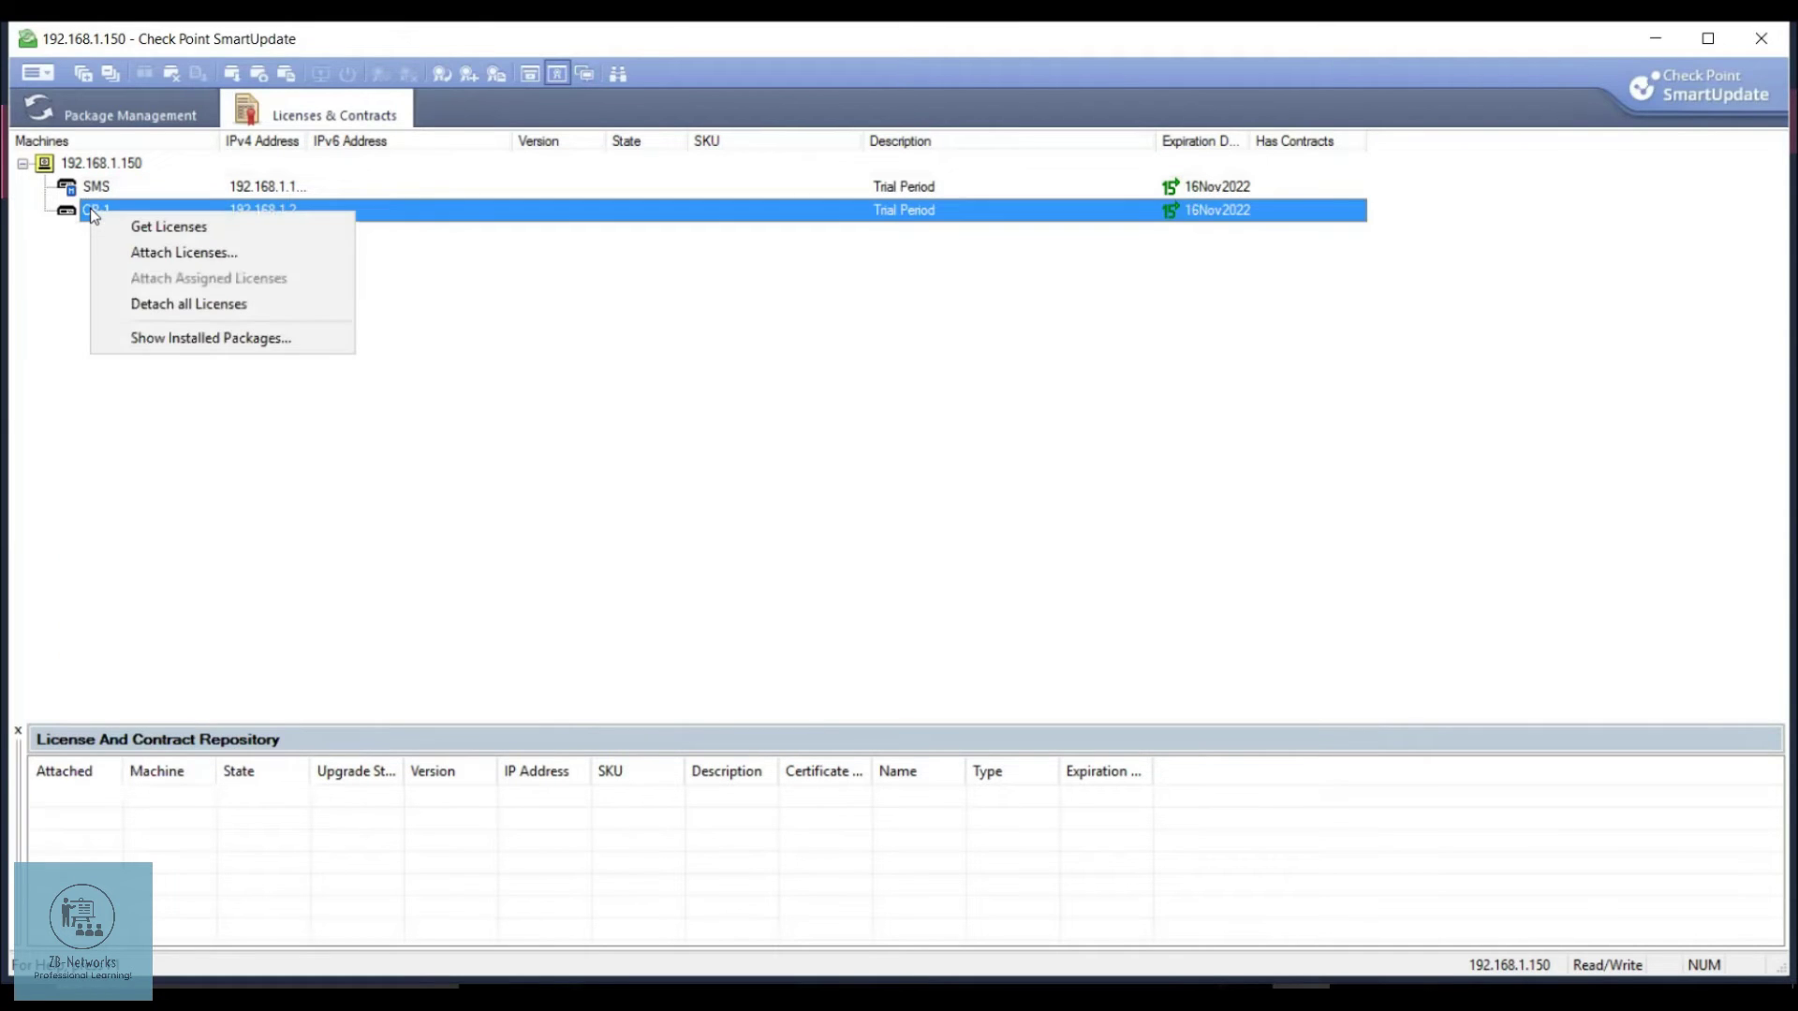
pyautogui.click(159, 260)
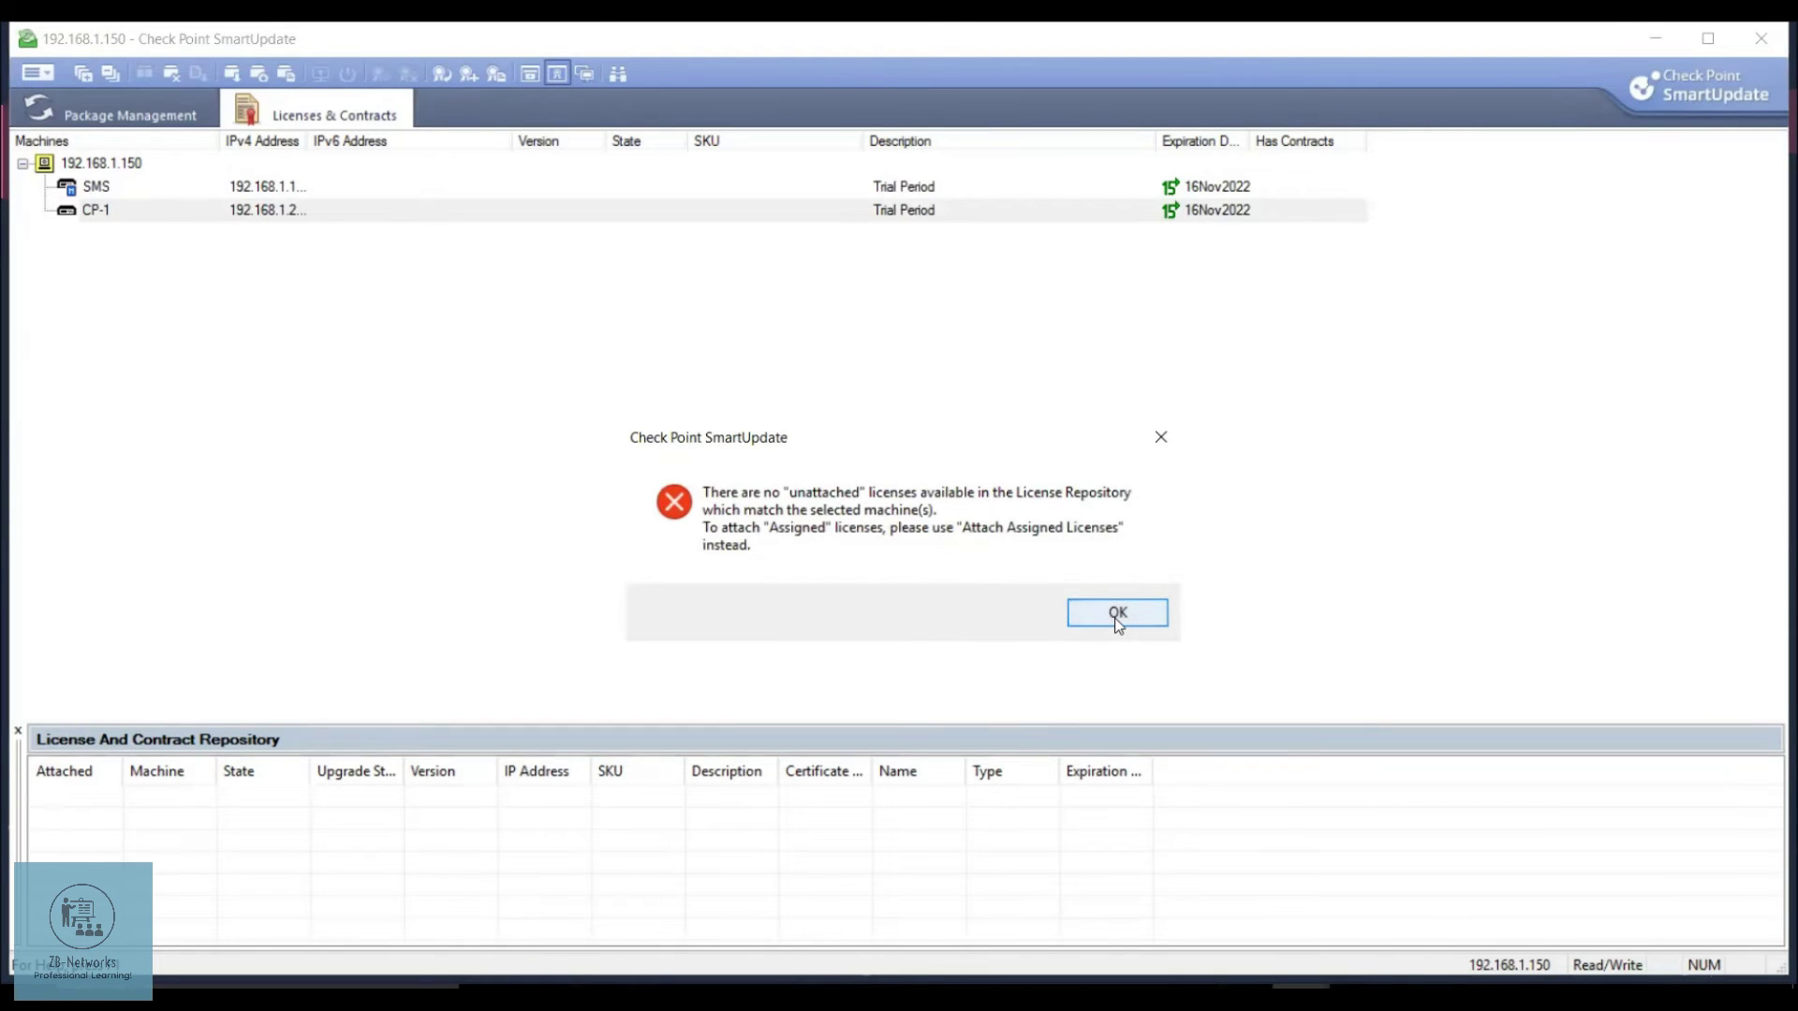
pyautogui.click(1115, 618)
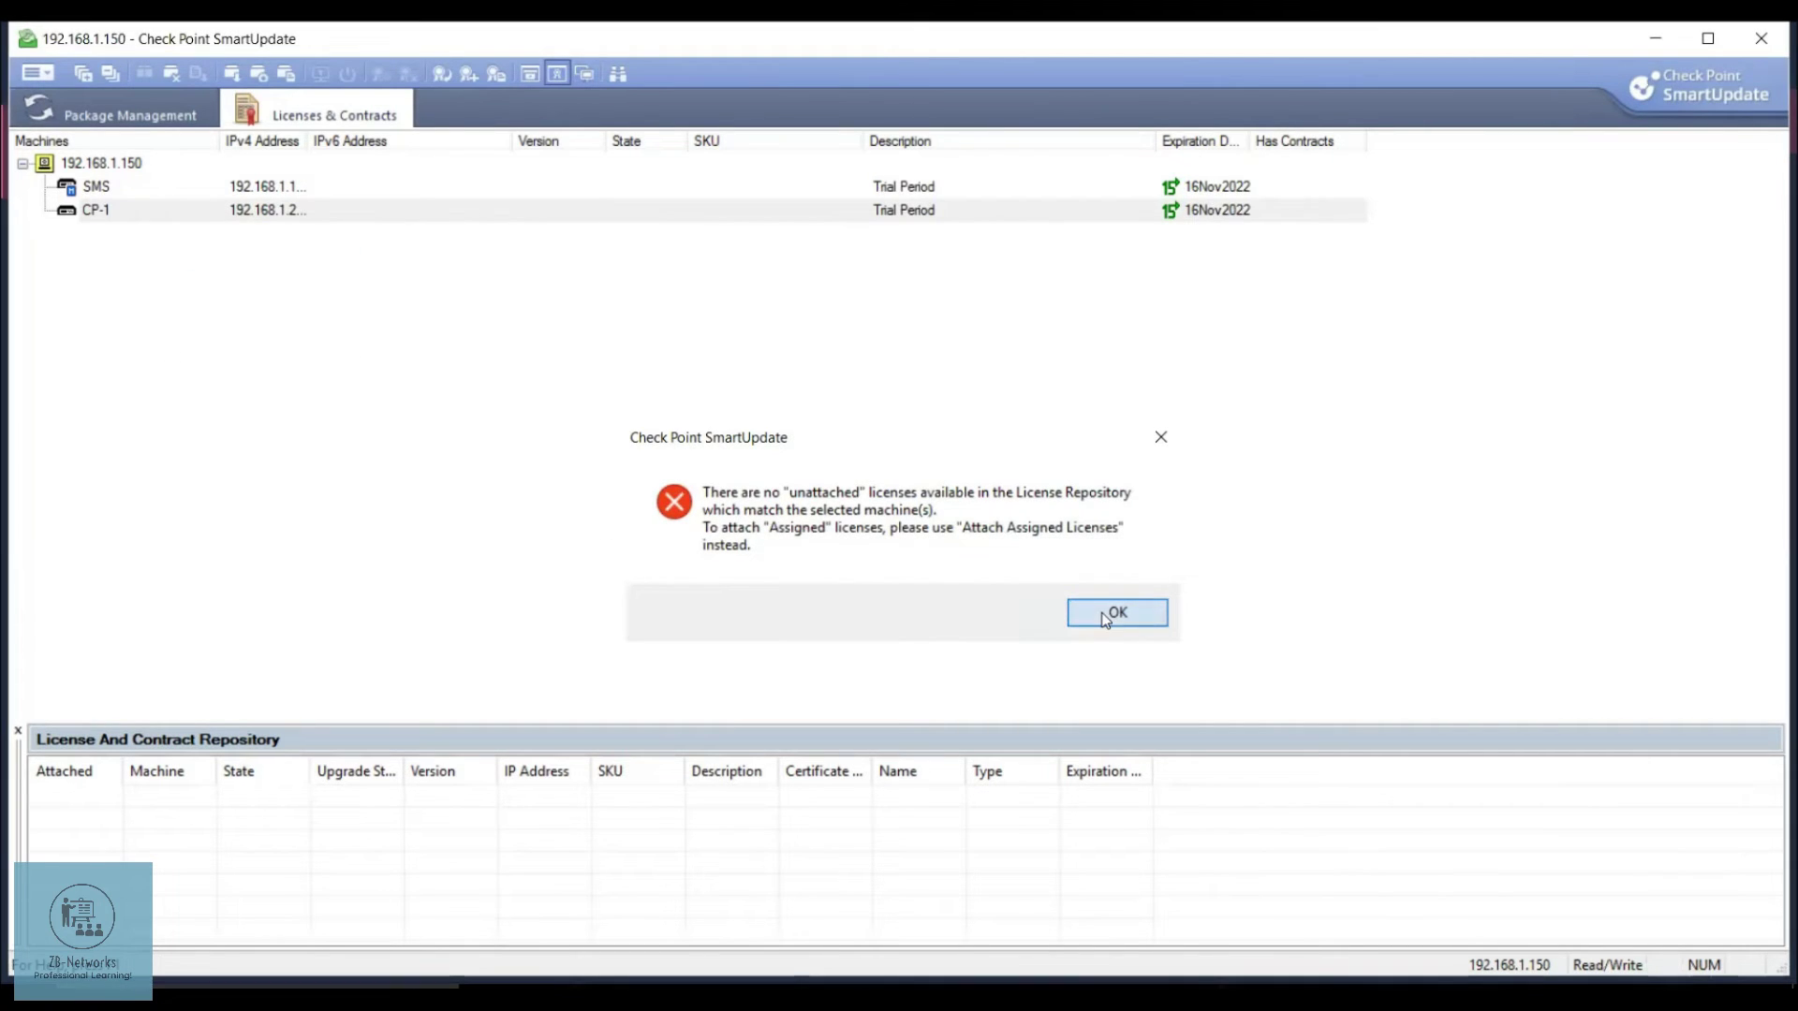
# Open the form for manually adding a license to the repository, and cancel it without entering anything.
pyautogui.rightClick(80, 826)
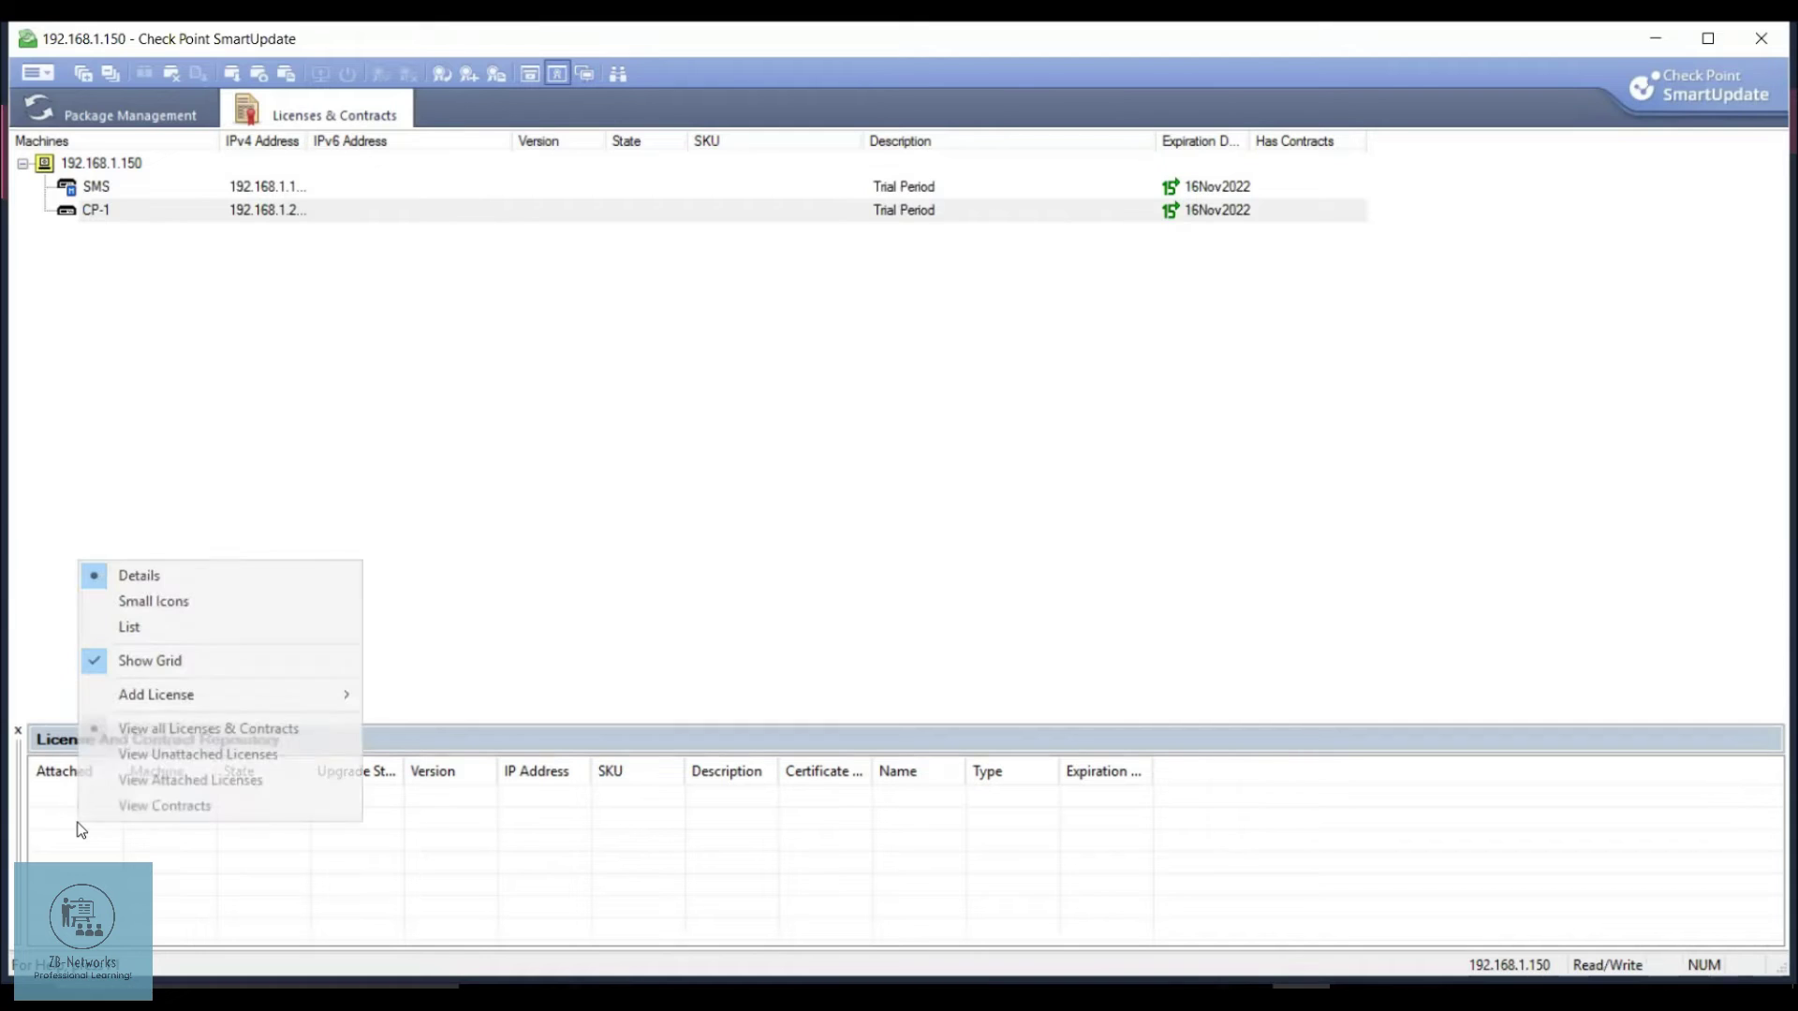
pyautogui.moveTo(230, 695)
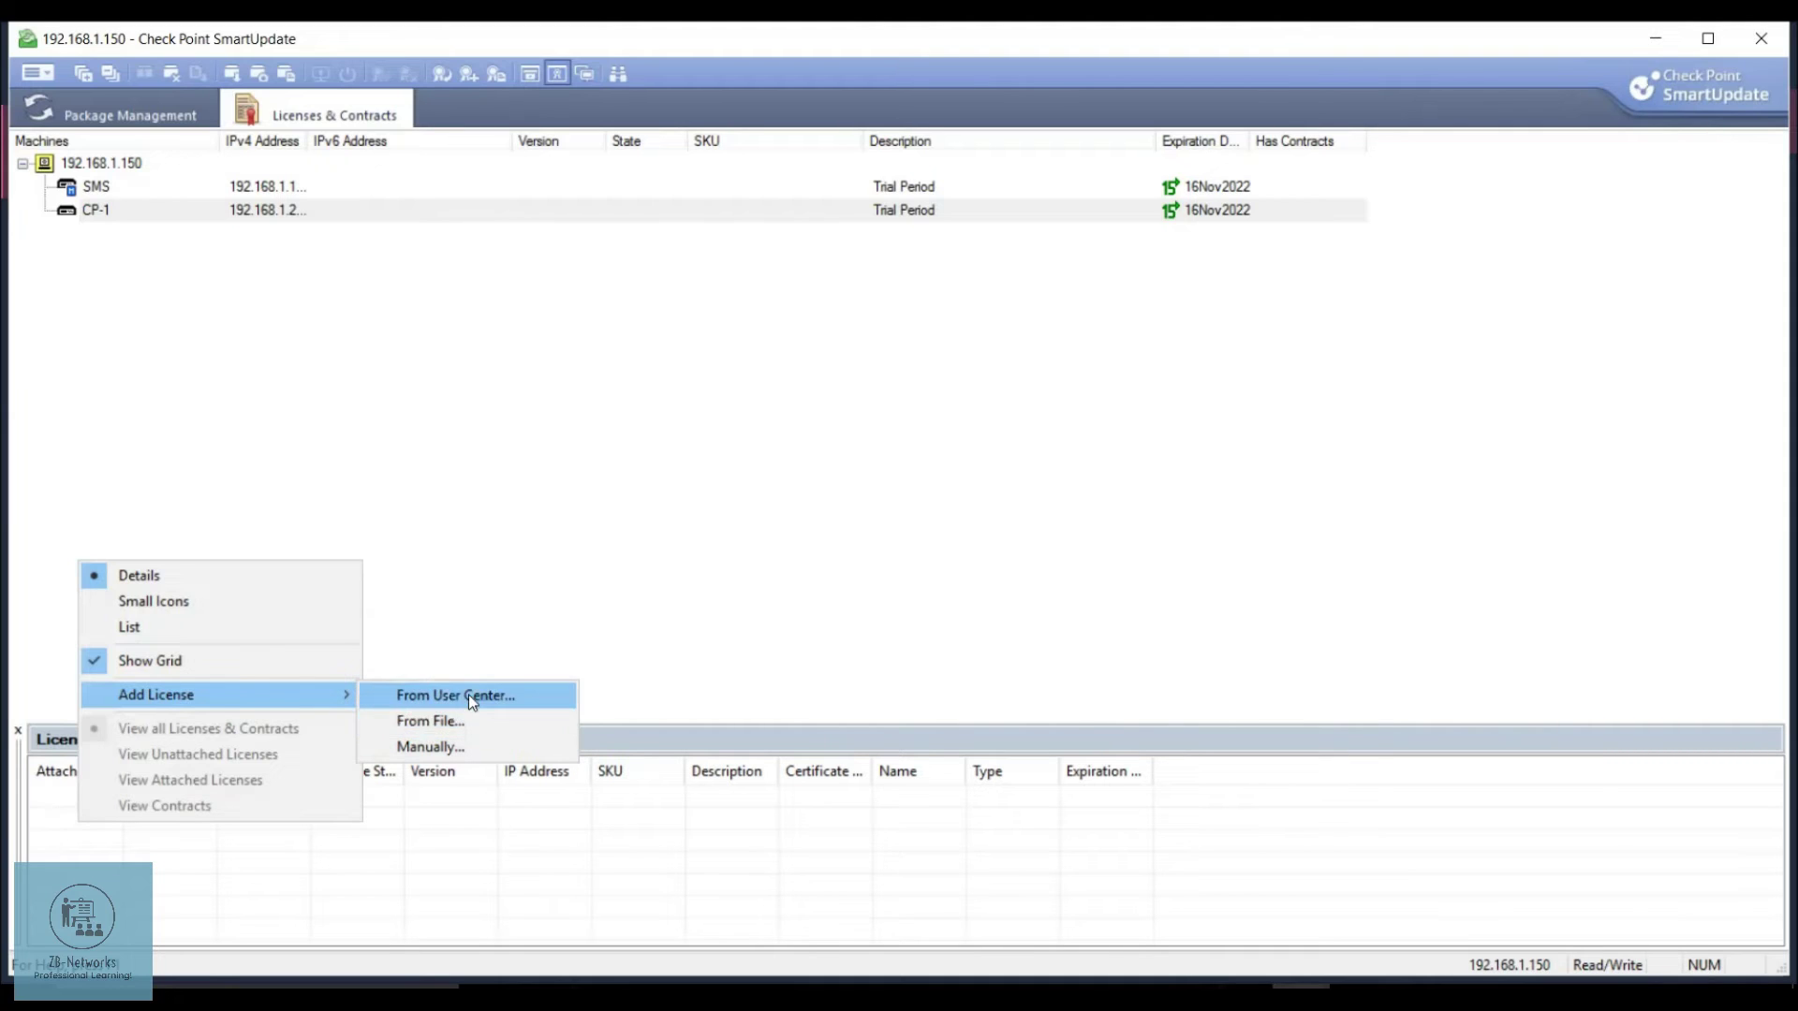
pyautogui.click(427, 739)
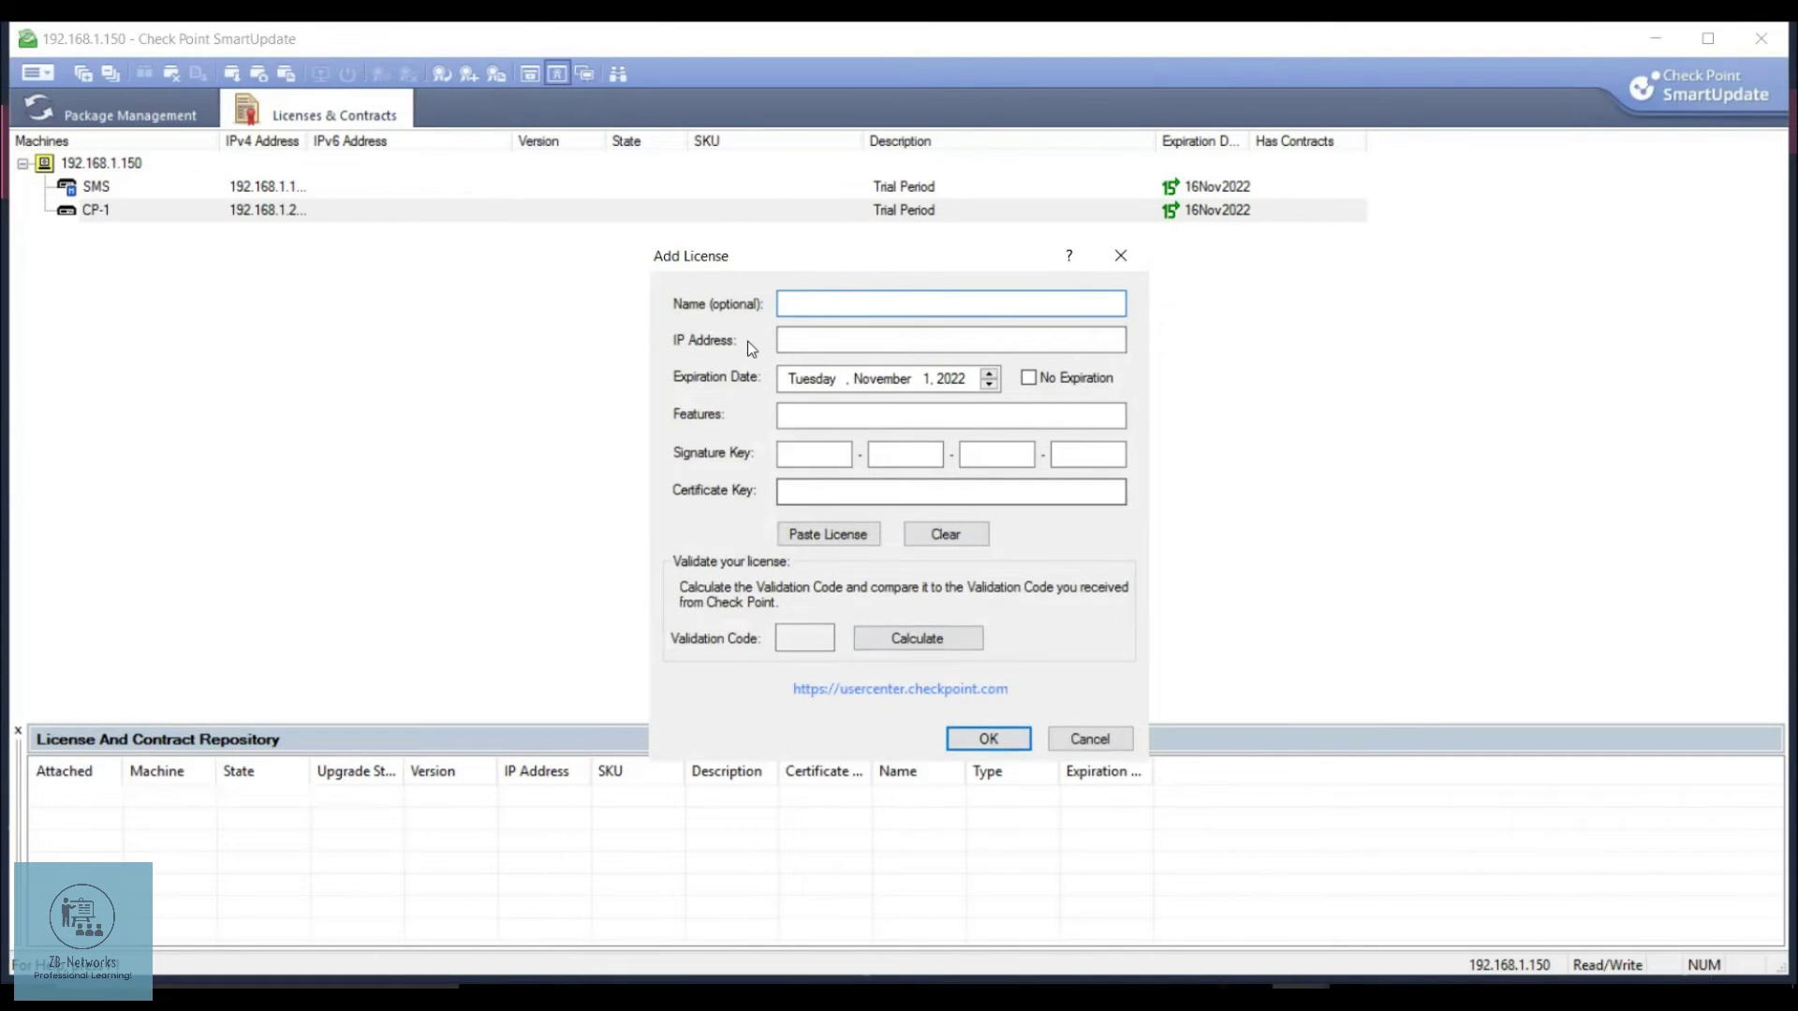
pyautogui.click(1062, 741)
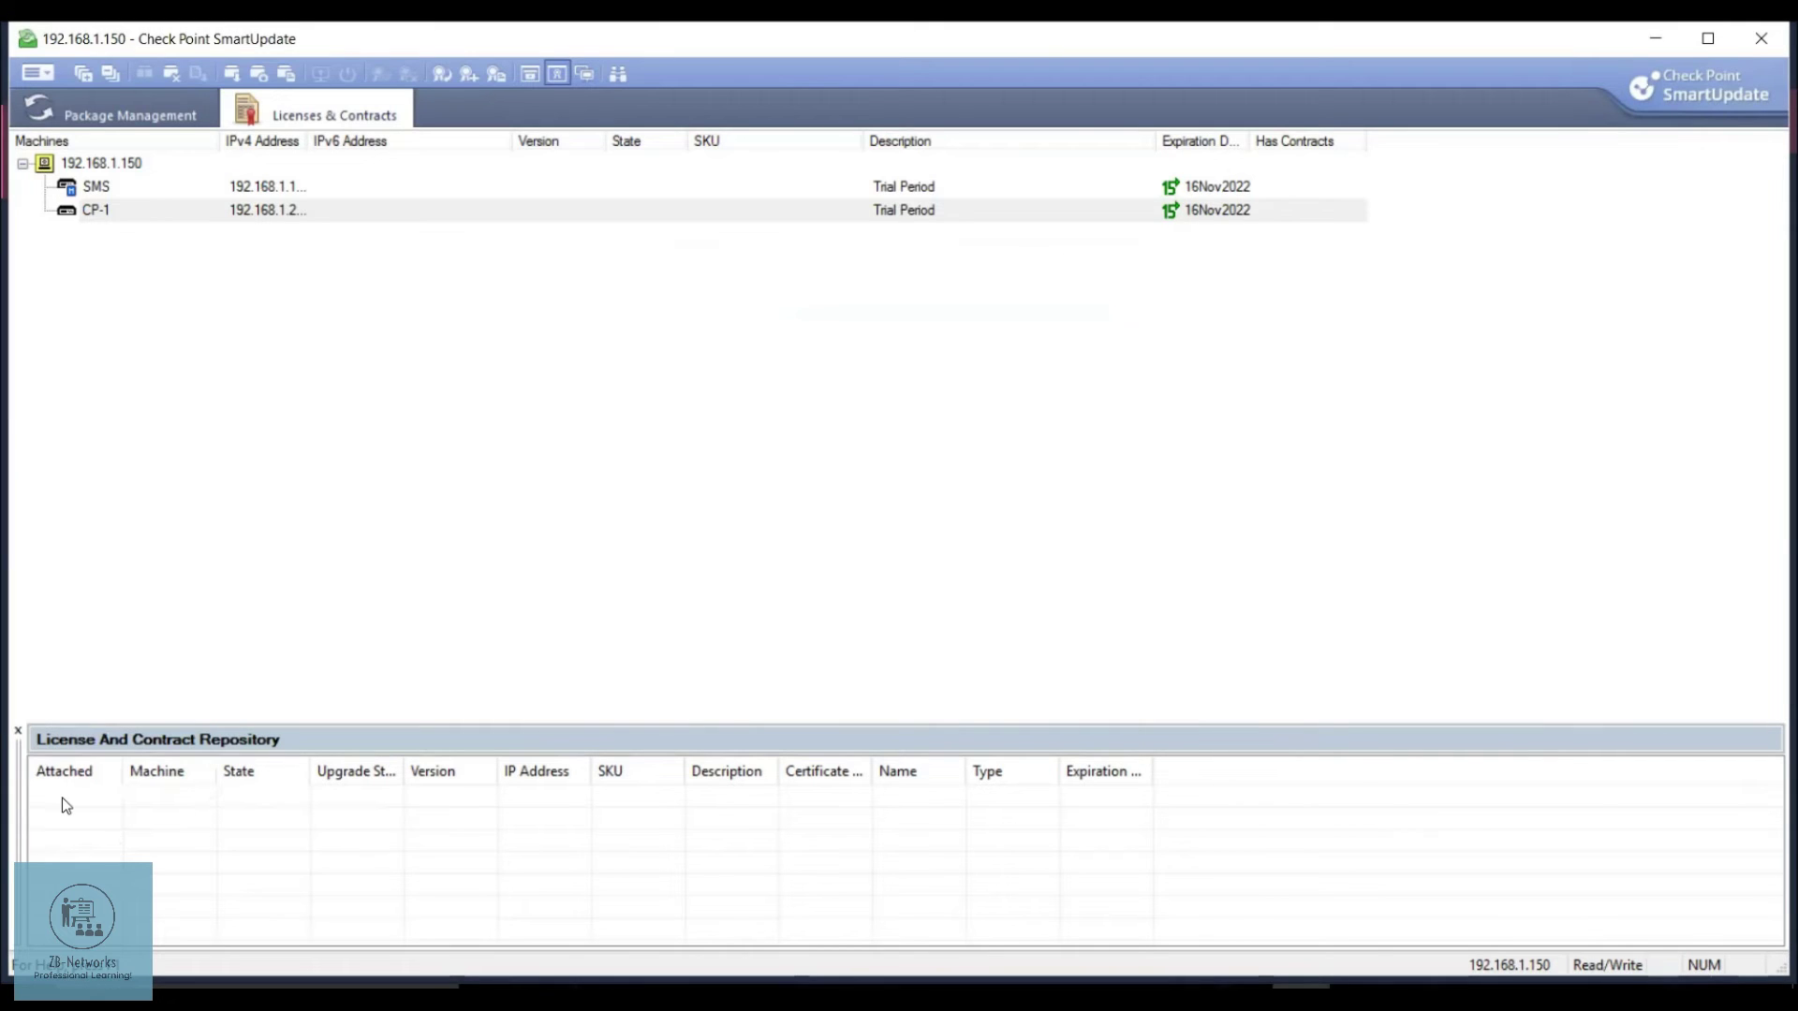
# Show the license actions available for the CP-1 gateway and SmartUpdate's main command list, without running any.
pyautogui.rightClick(90, 210)
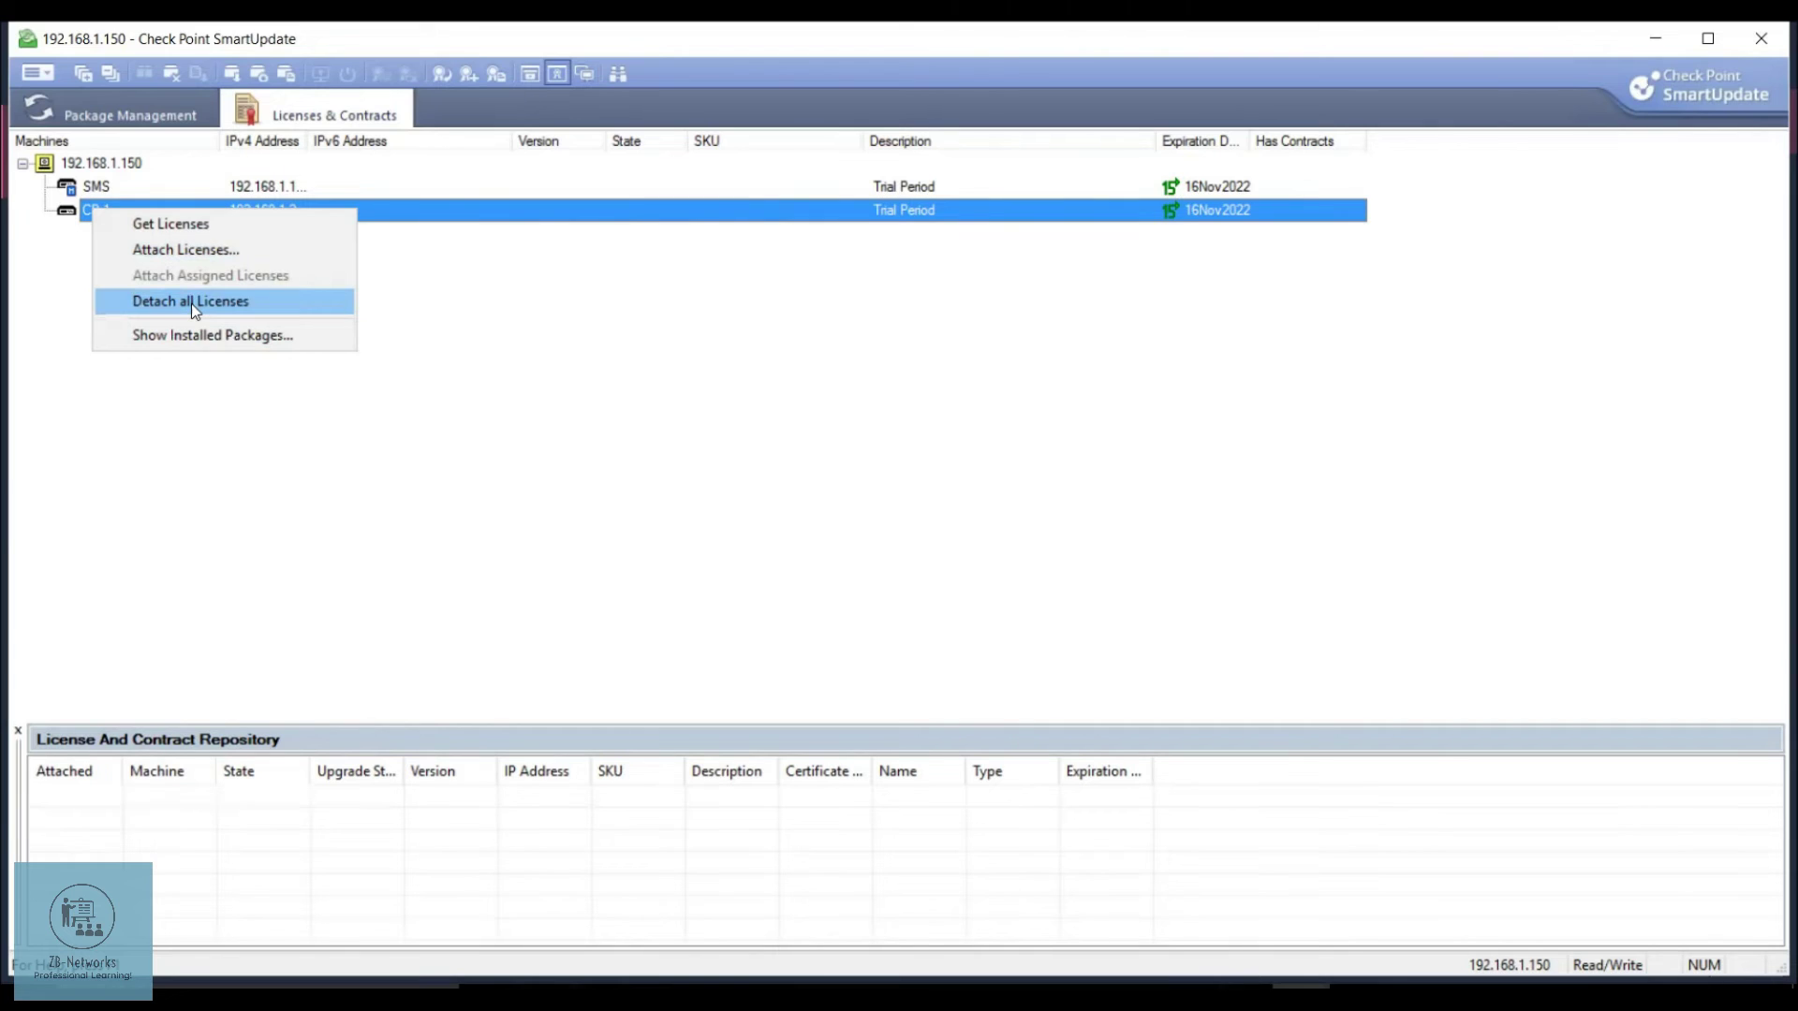
pyautogui.click(508, 399)
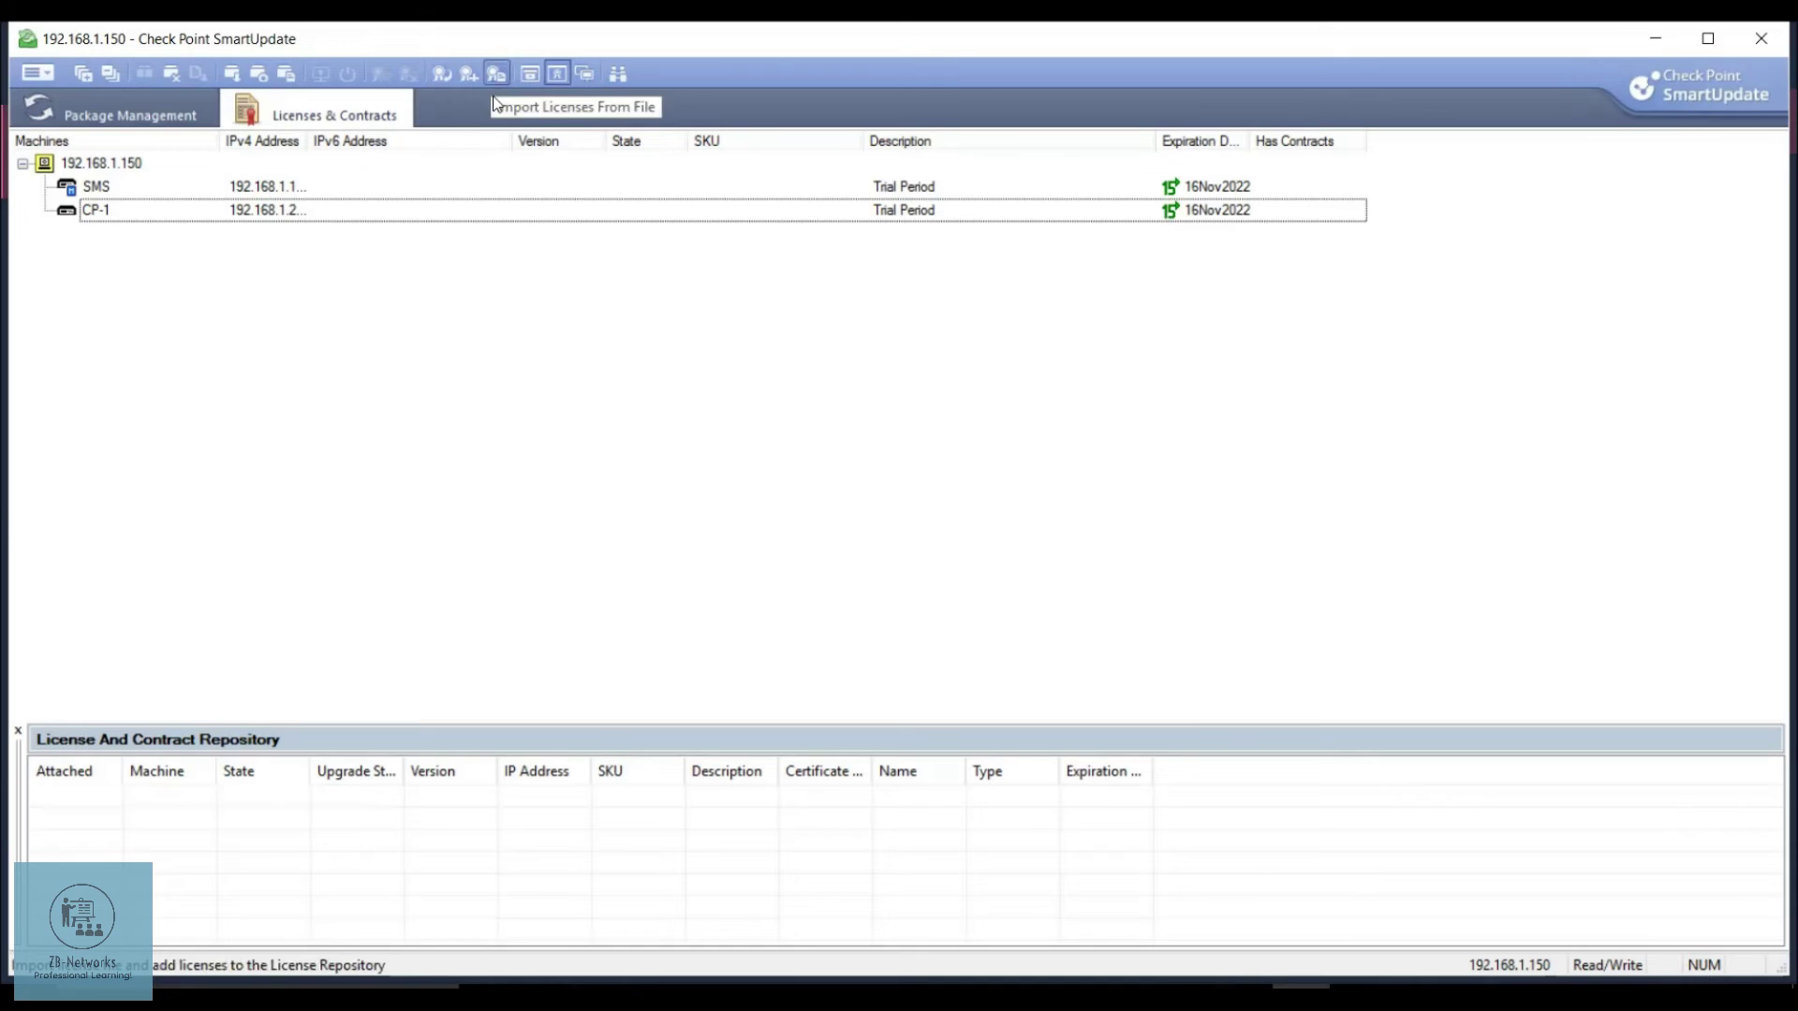
pyautogui.click(32, 75)
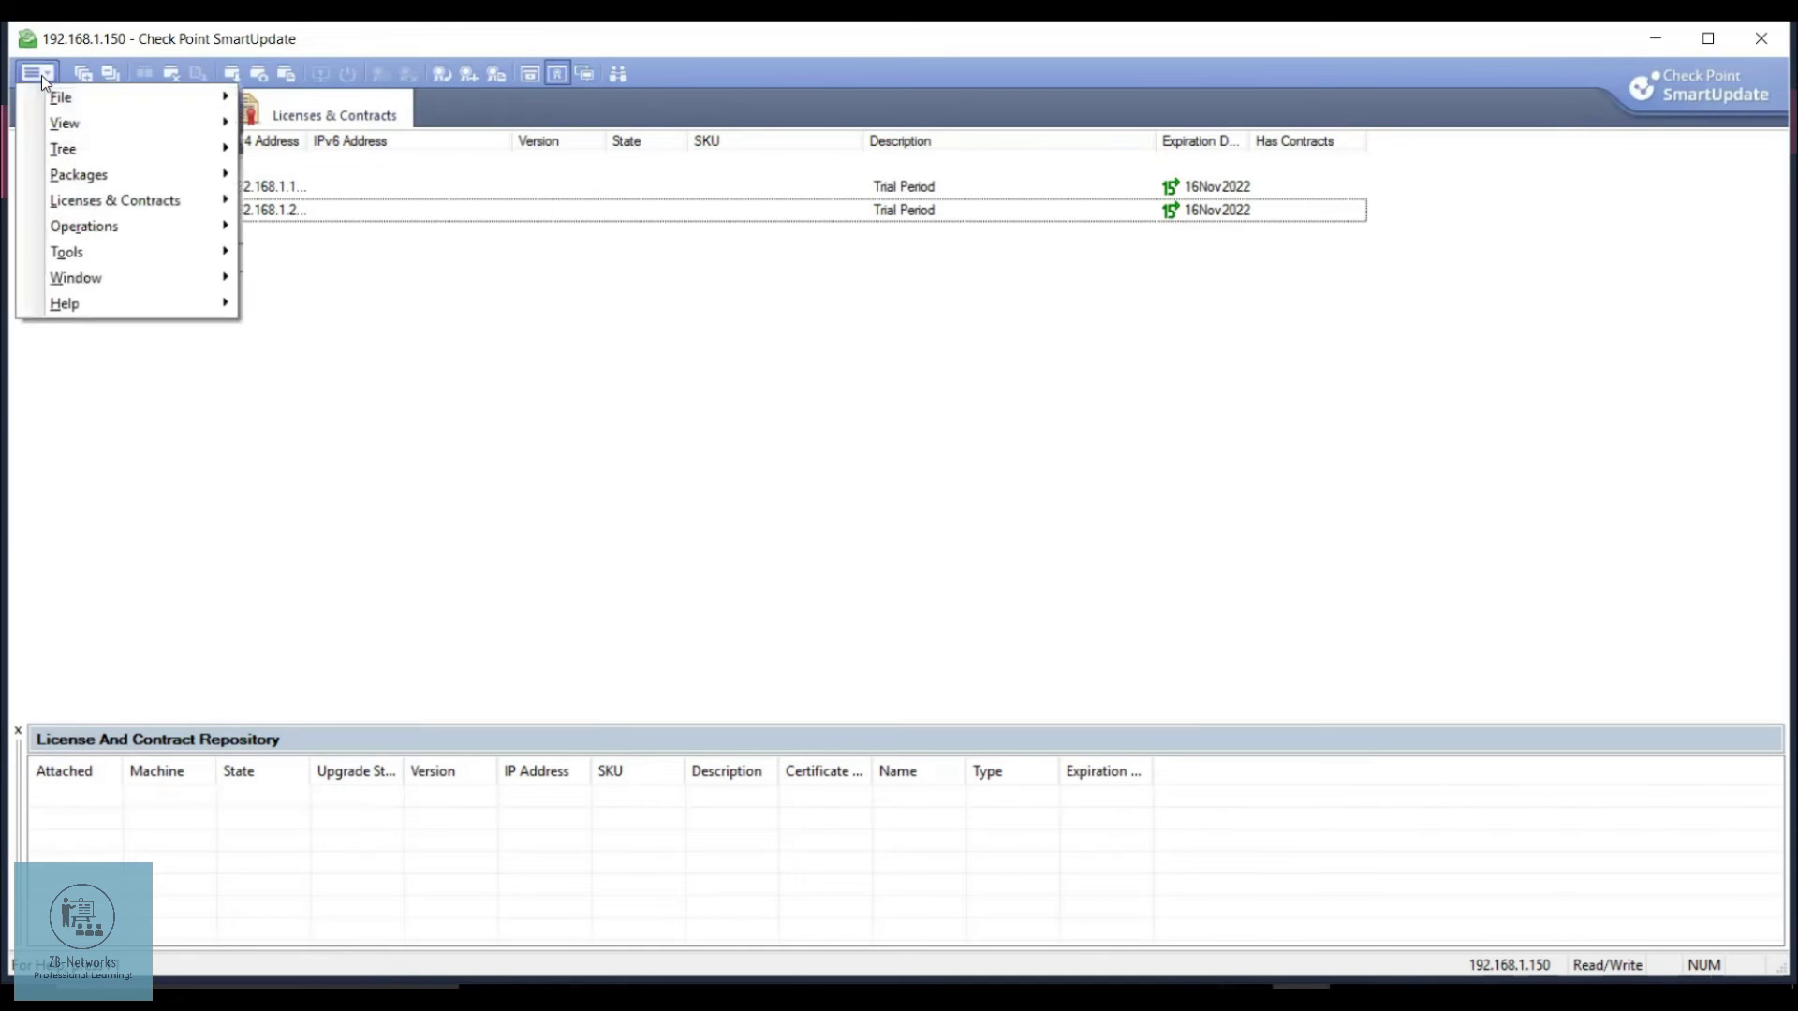
pyautogui.click(477, 328)
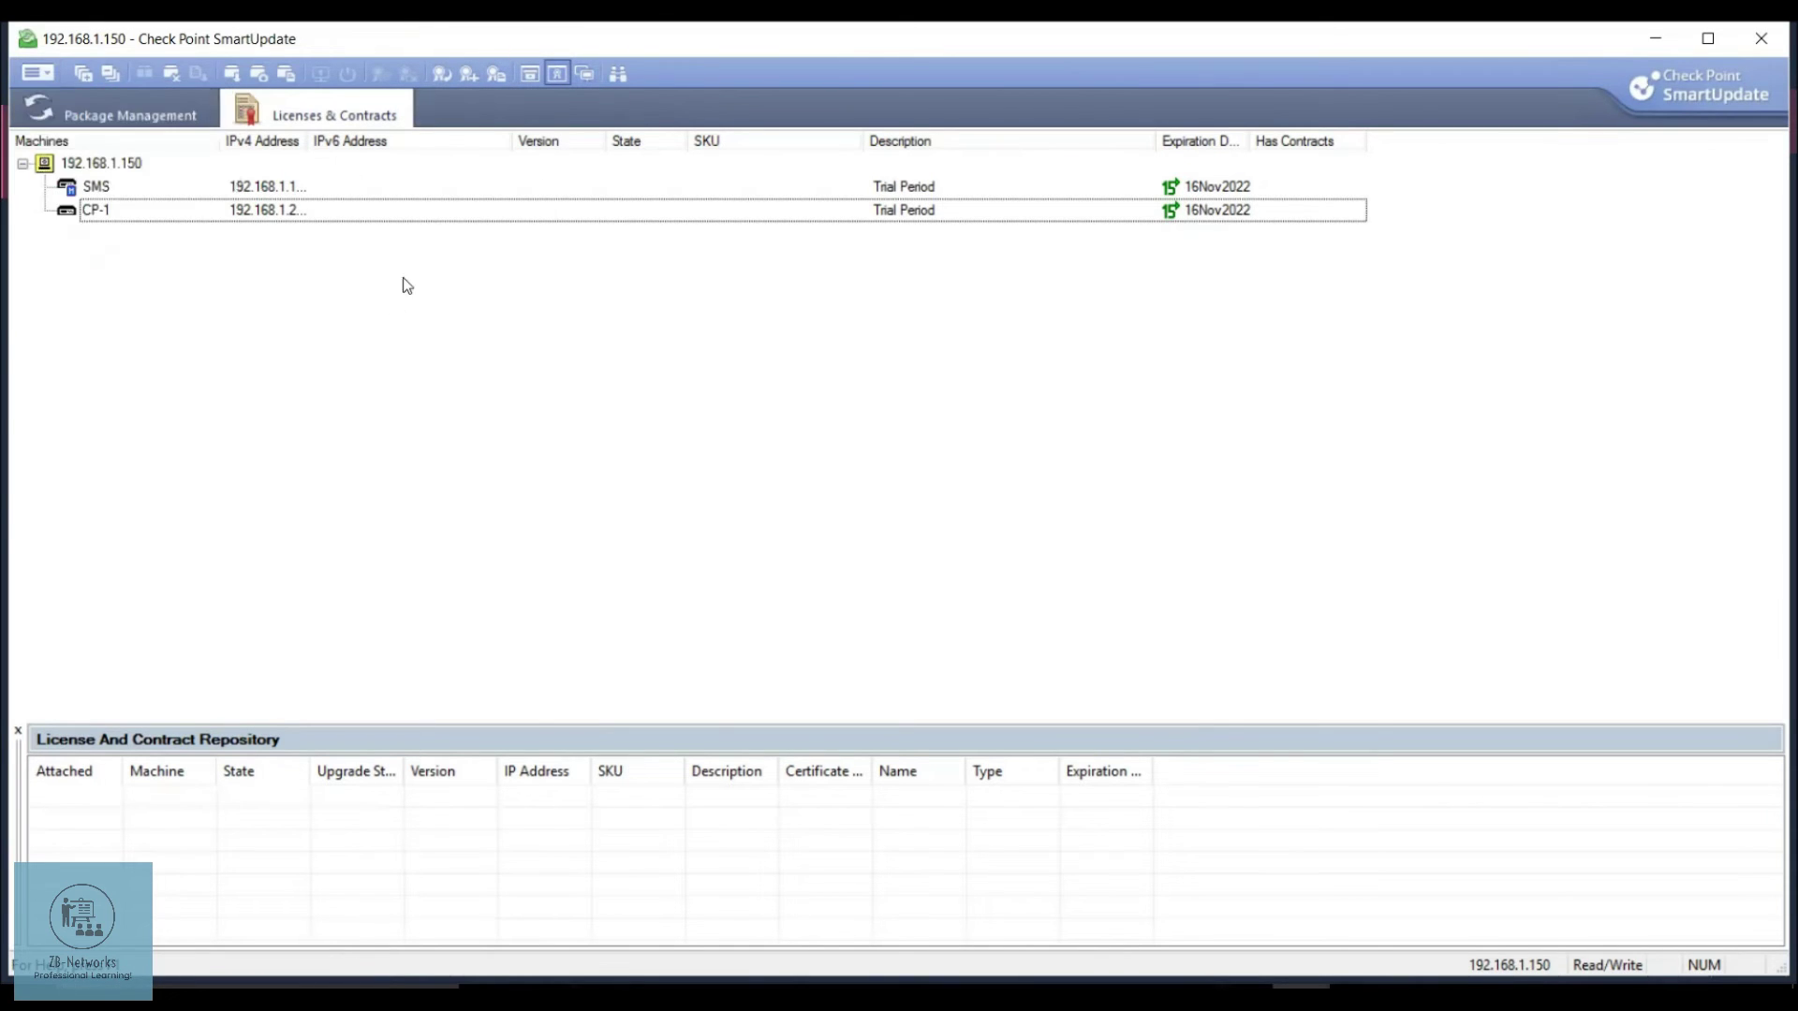
# In Package Management, get the gateway data from the SMS machine and from the CP-1 gateway.
pyautogui.click(108, 107)
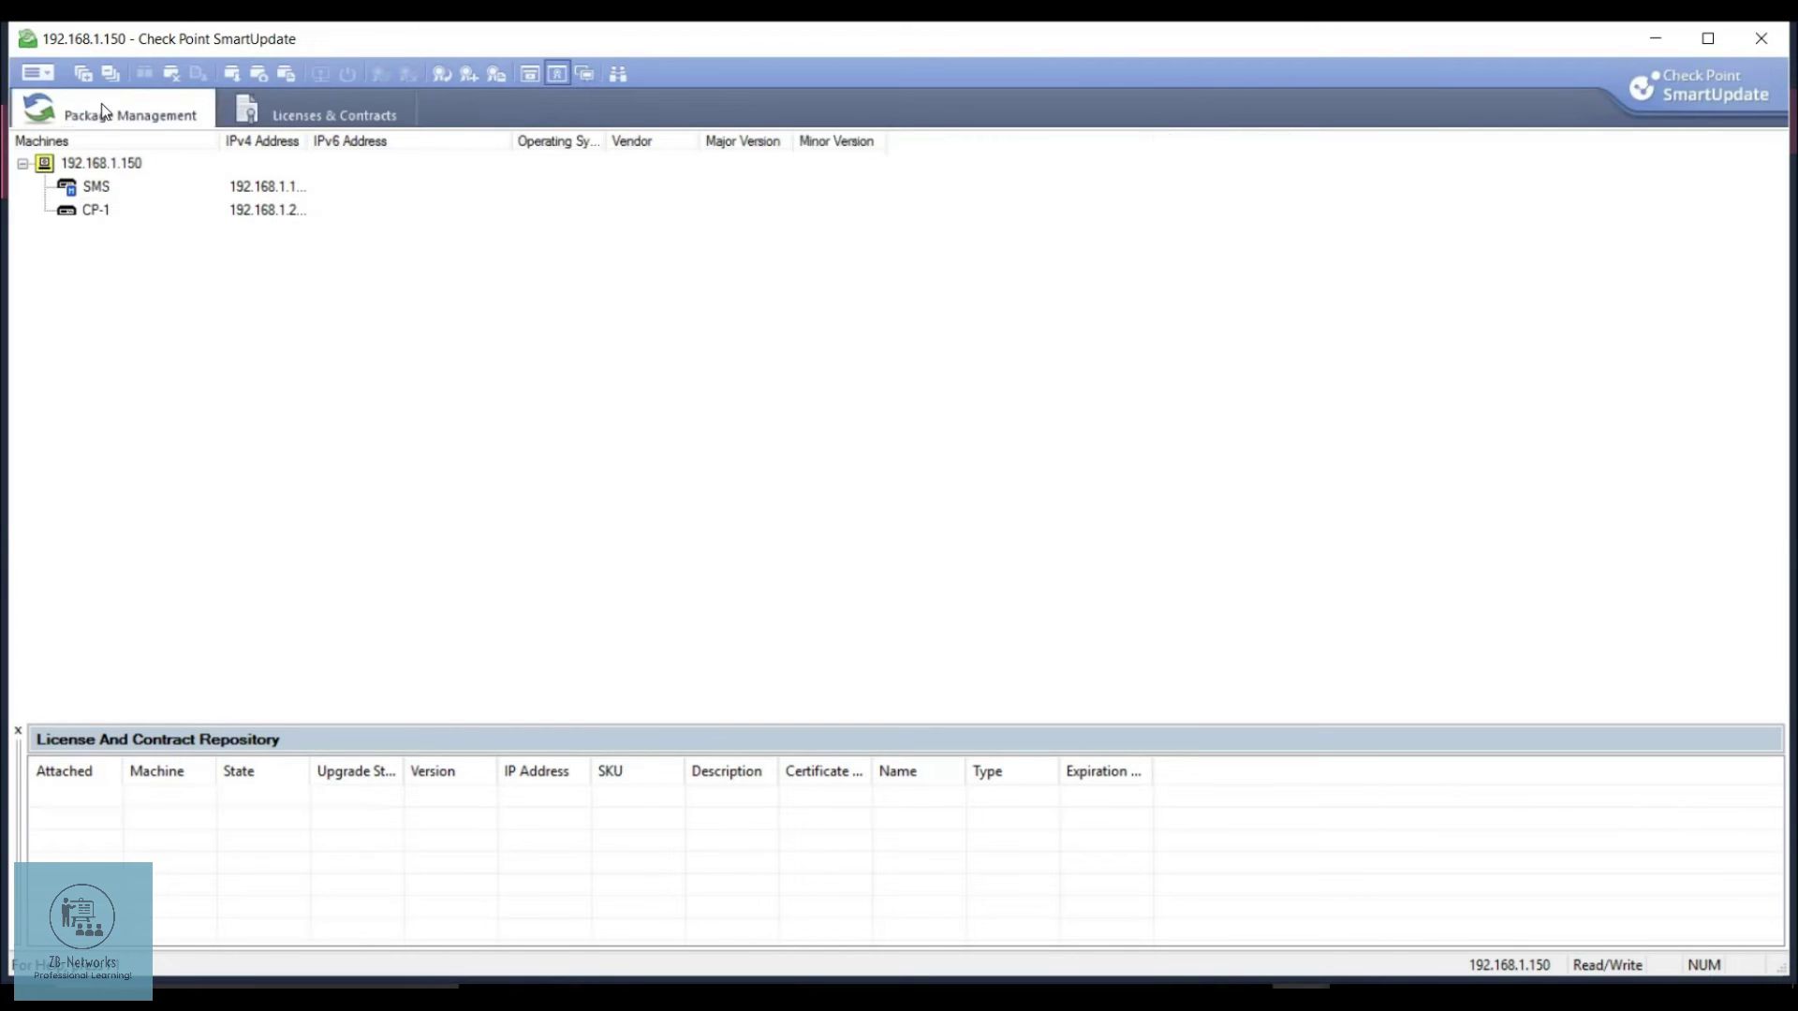
pyautogui.rightClick(88, 185)
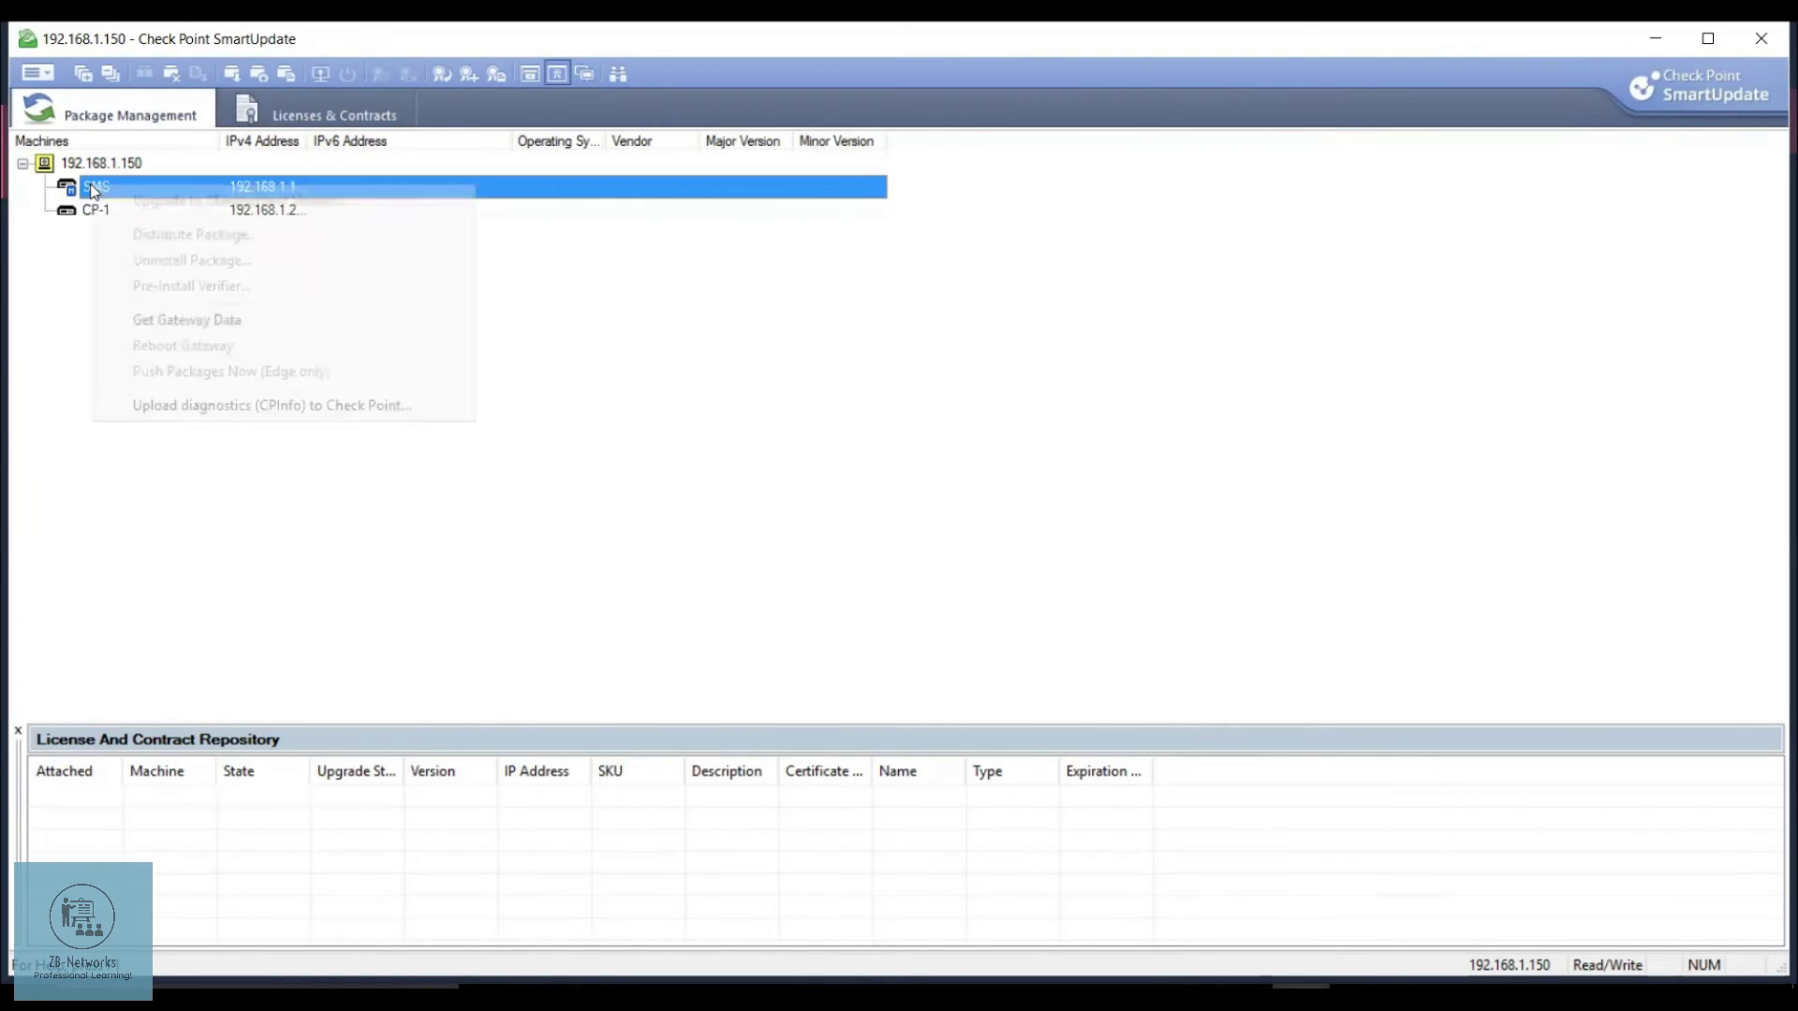
pyautogui.click(193, 320)
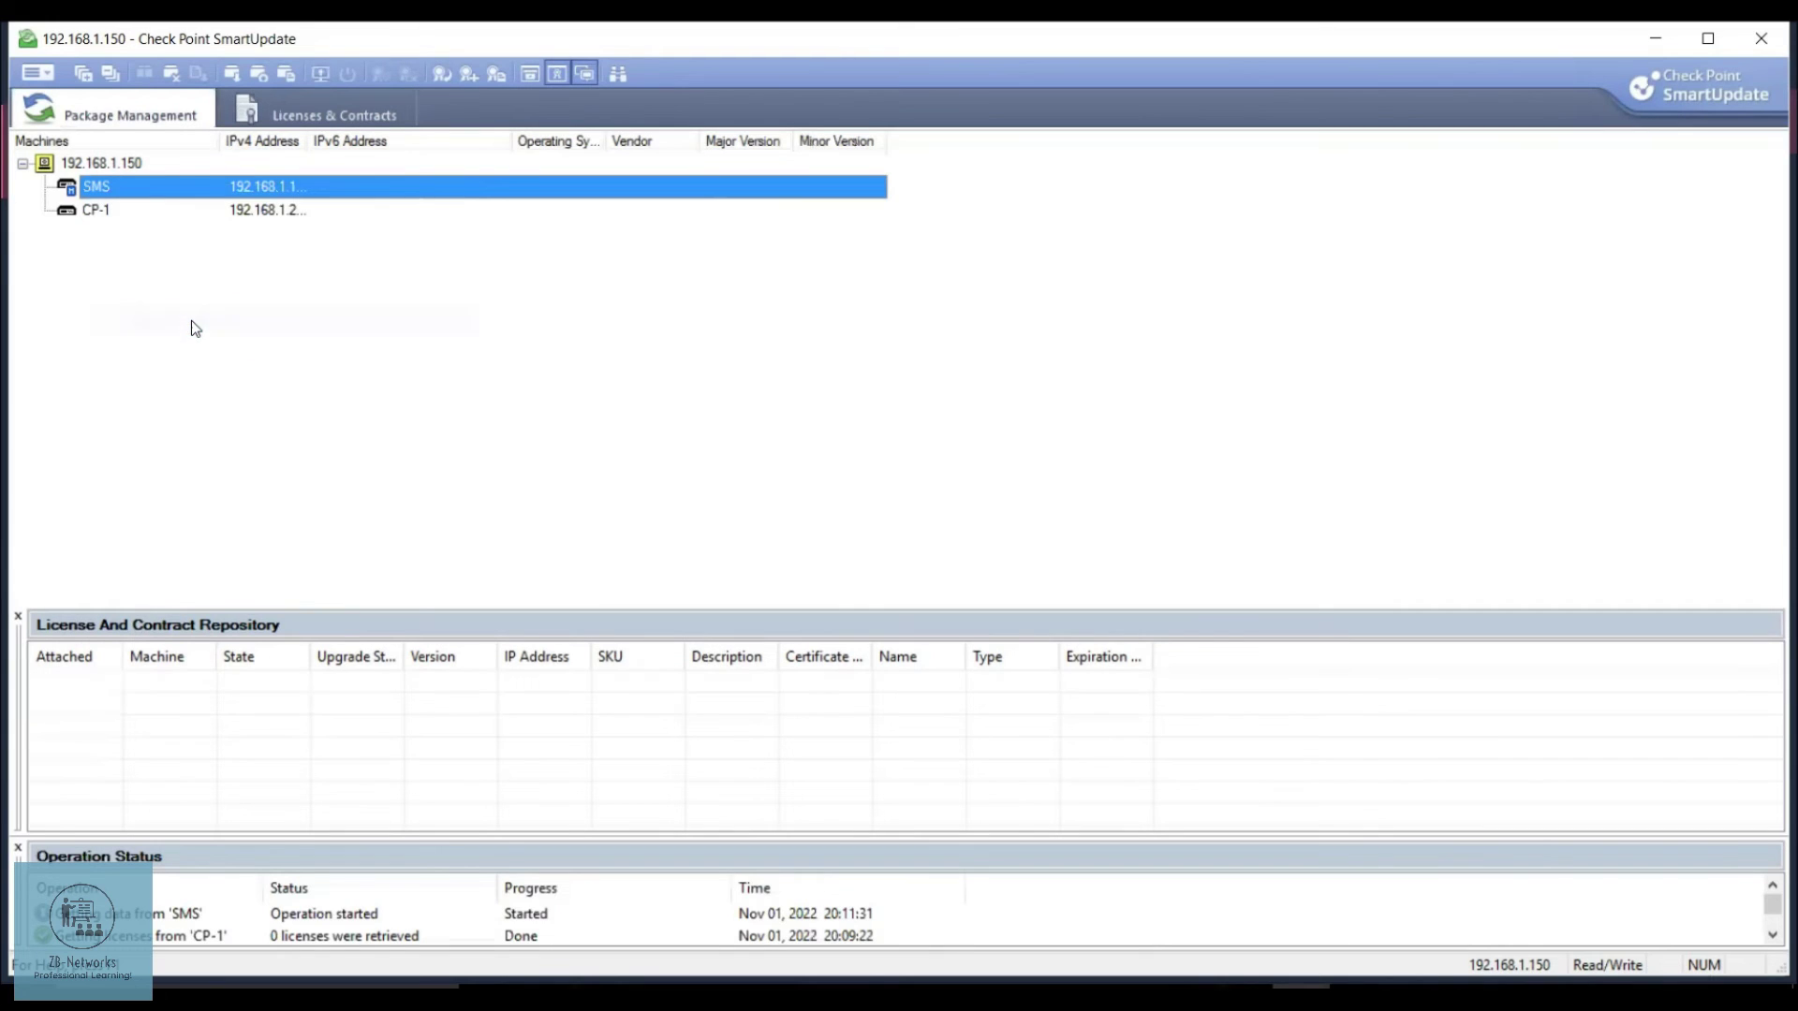
pyautogui.rightClick(97, 213)
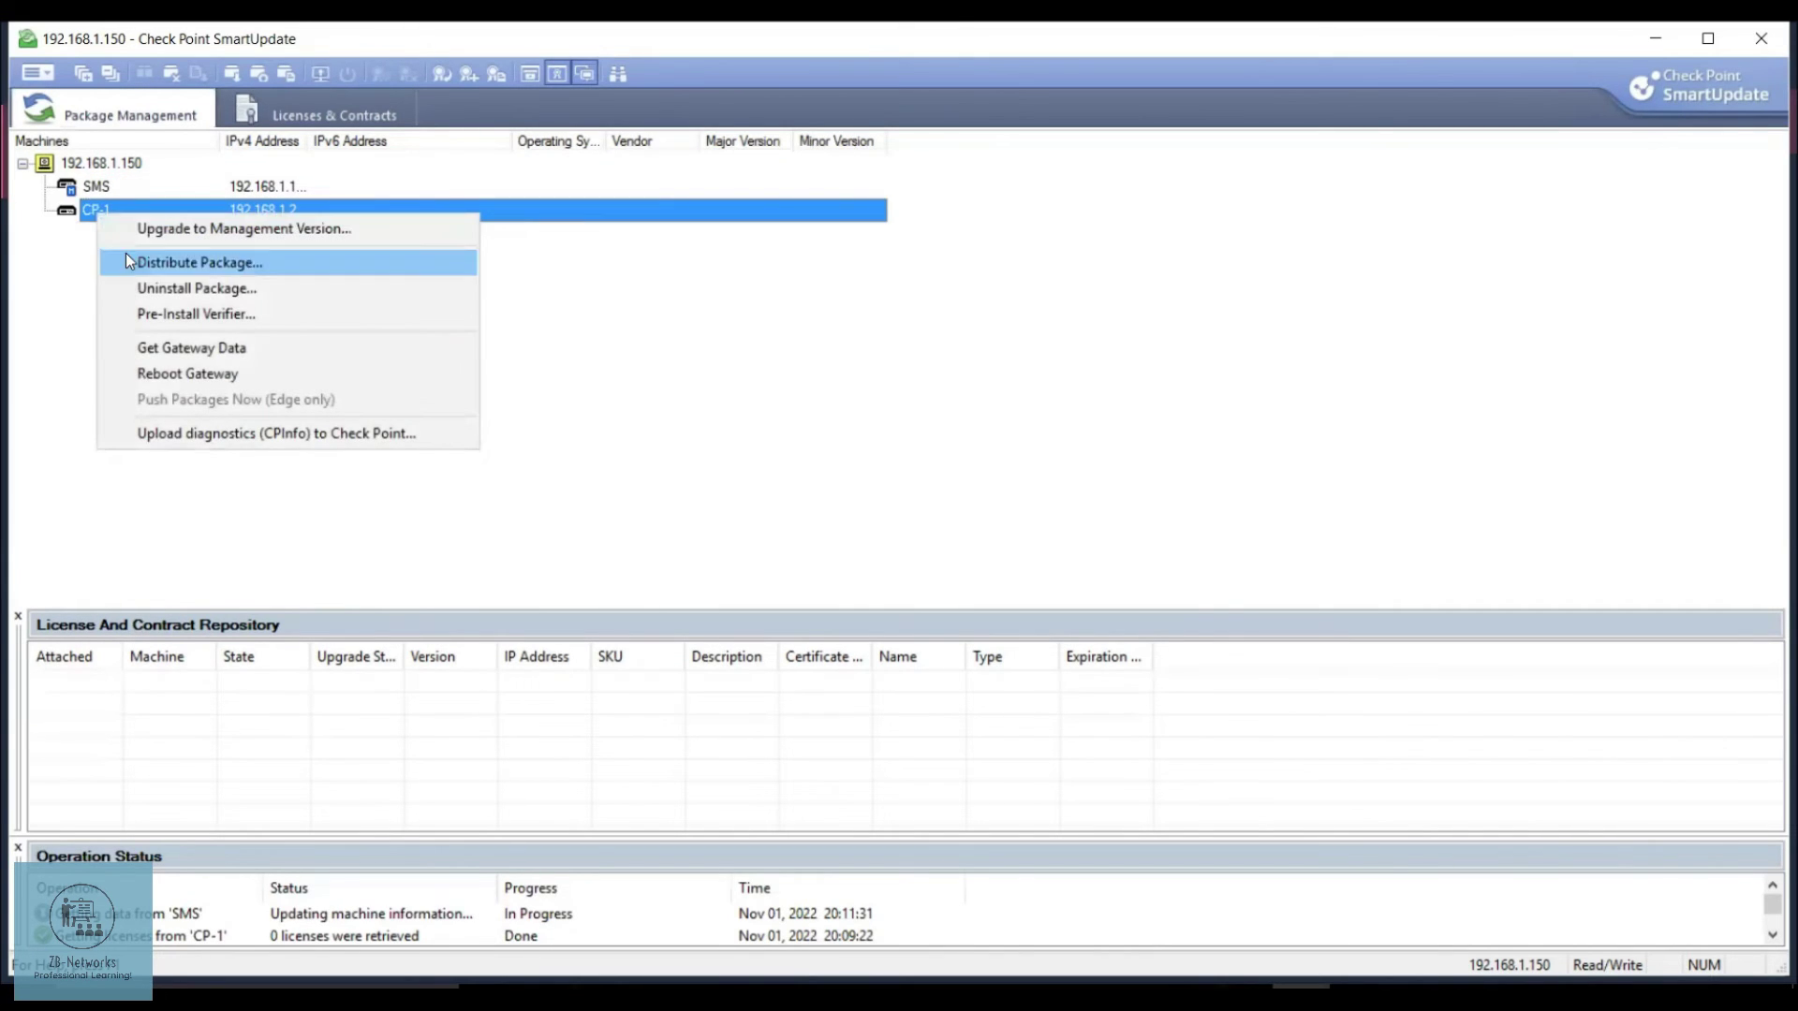
pyautogui.click(156, 349)
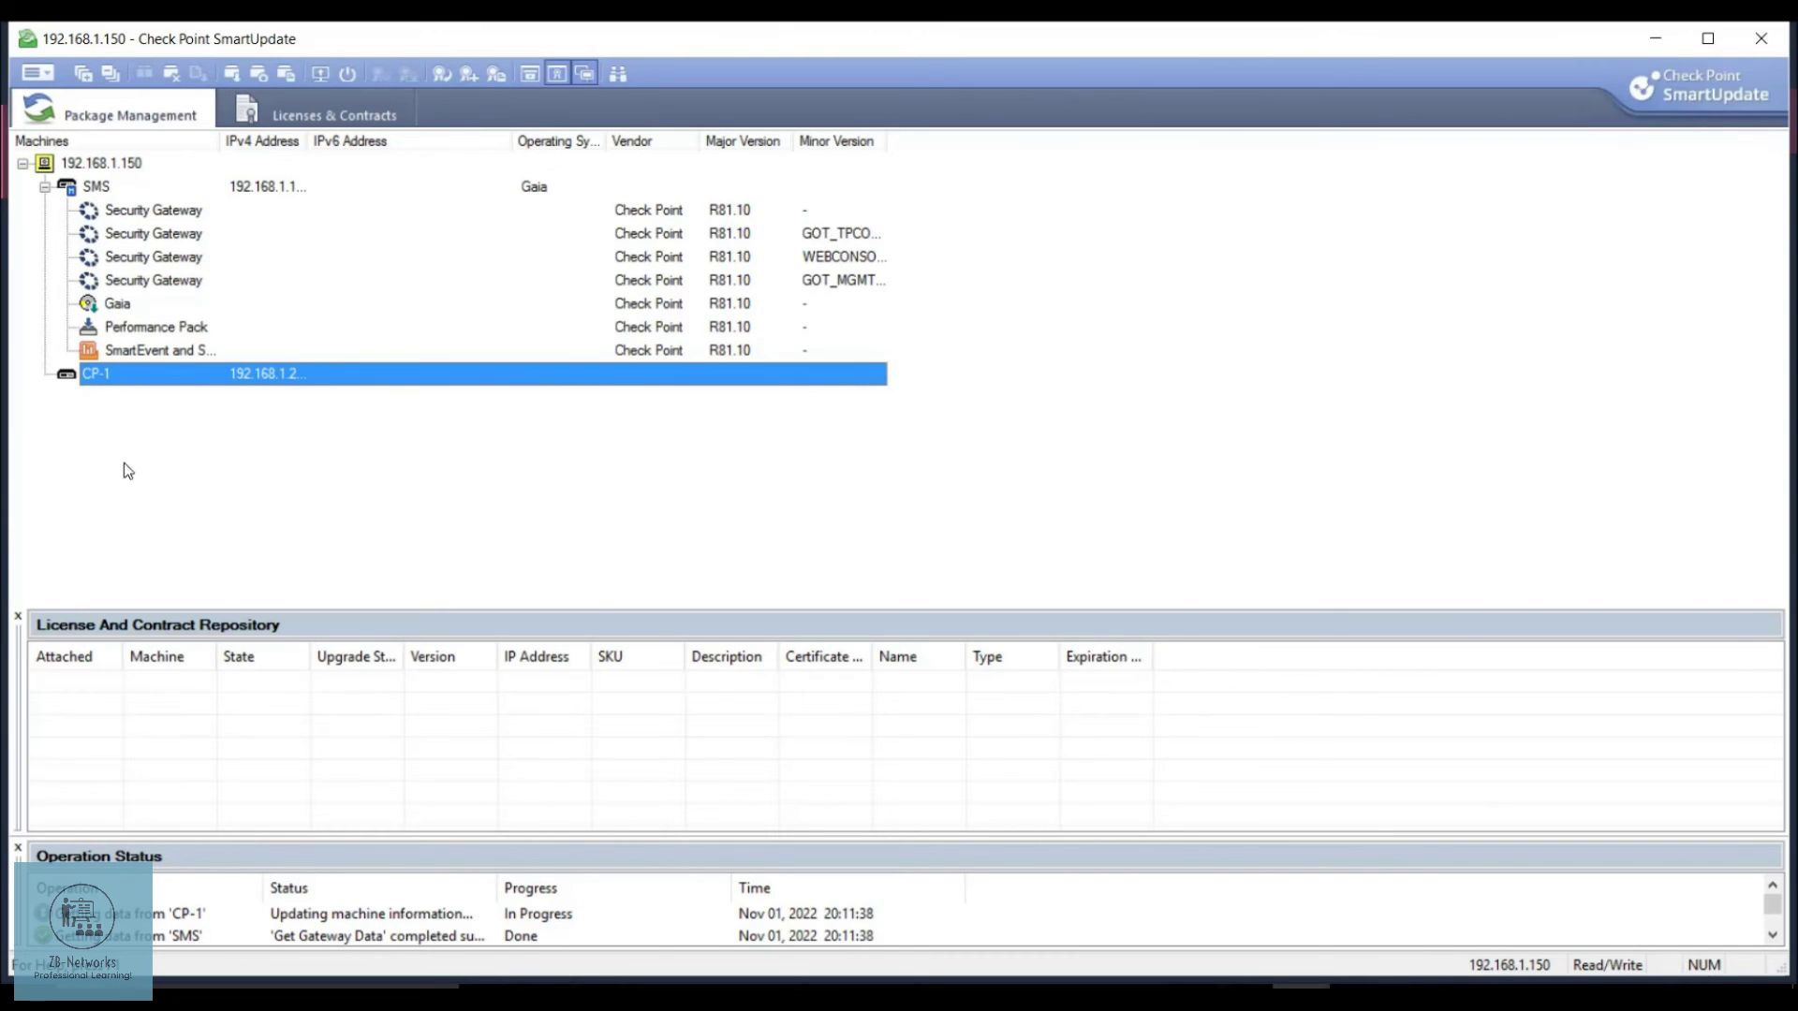
# Examine CP-1's data retrieval status and its Security Gateway, Gaia and Performance Pack packages, and return to Licenses & Contracts.
pyautogui.click(339, 913)
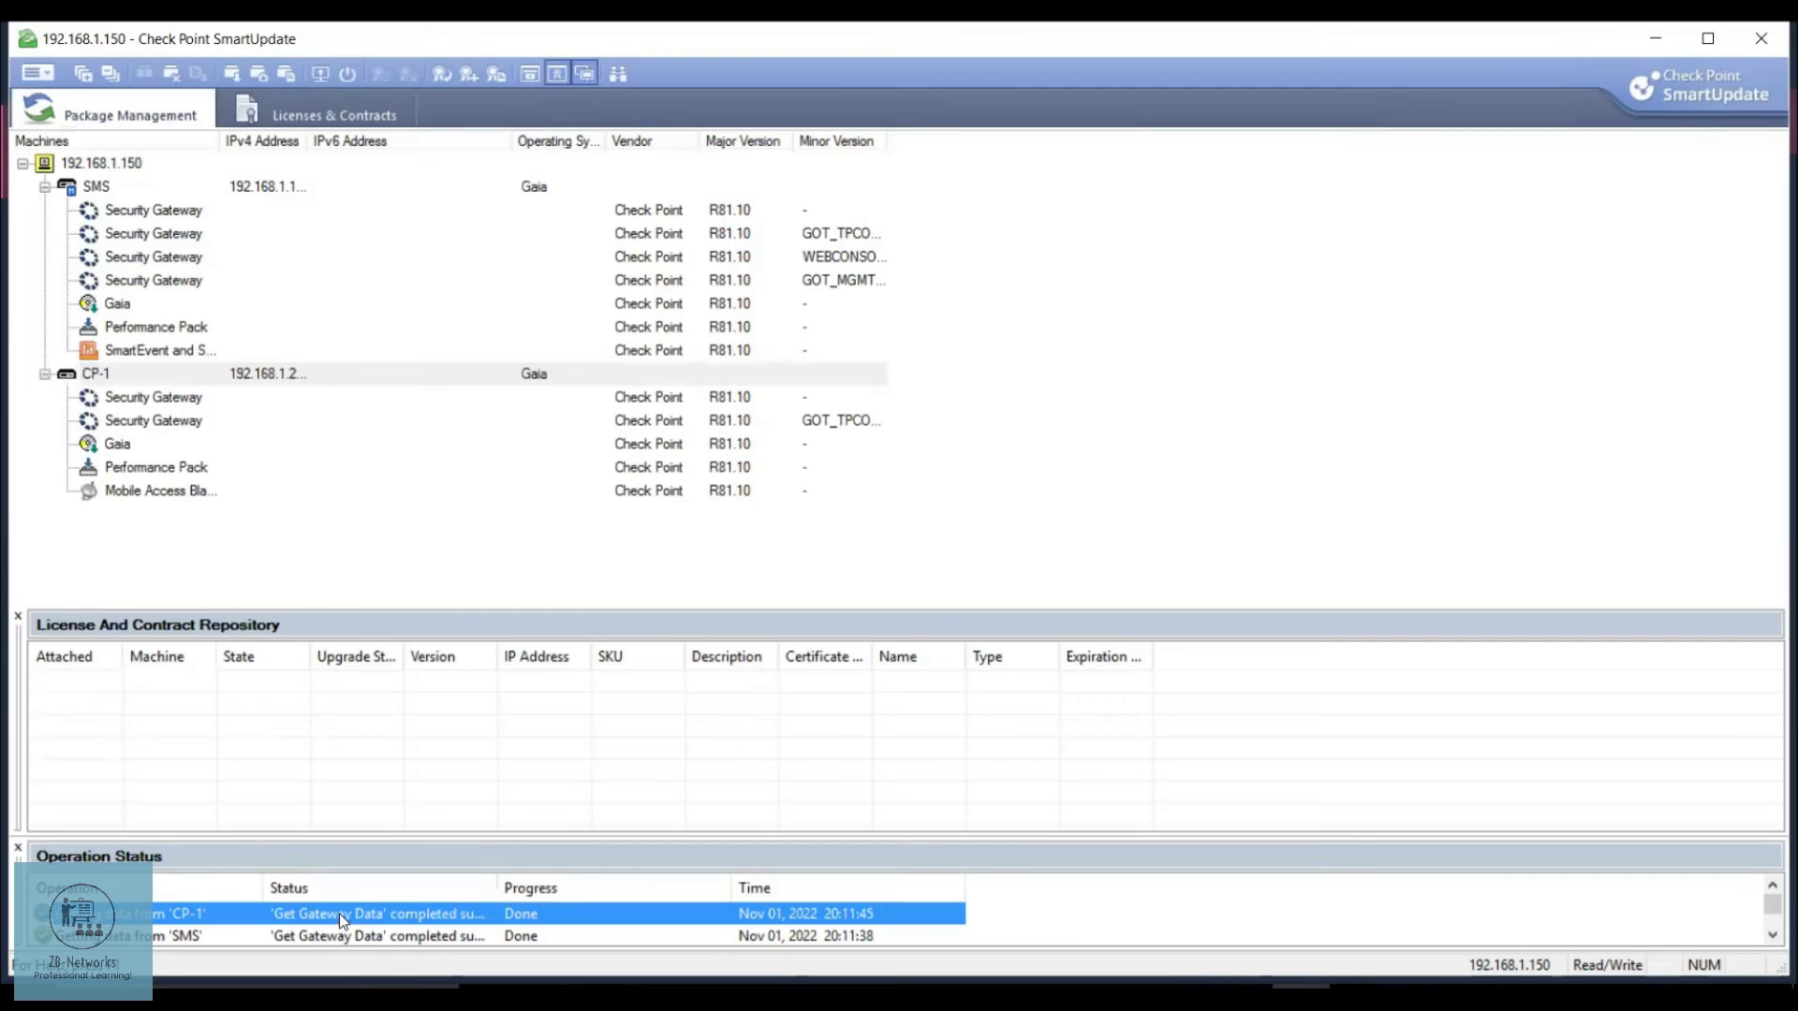
pyautogui.click(150, 401)
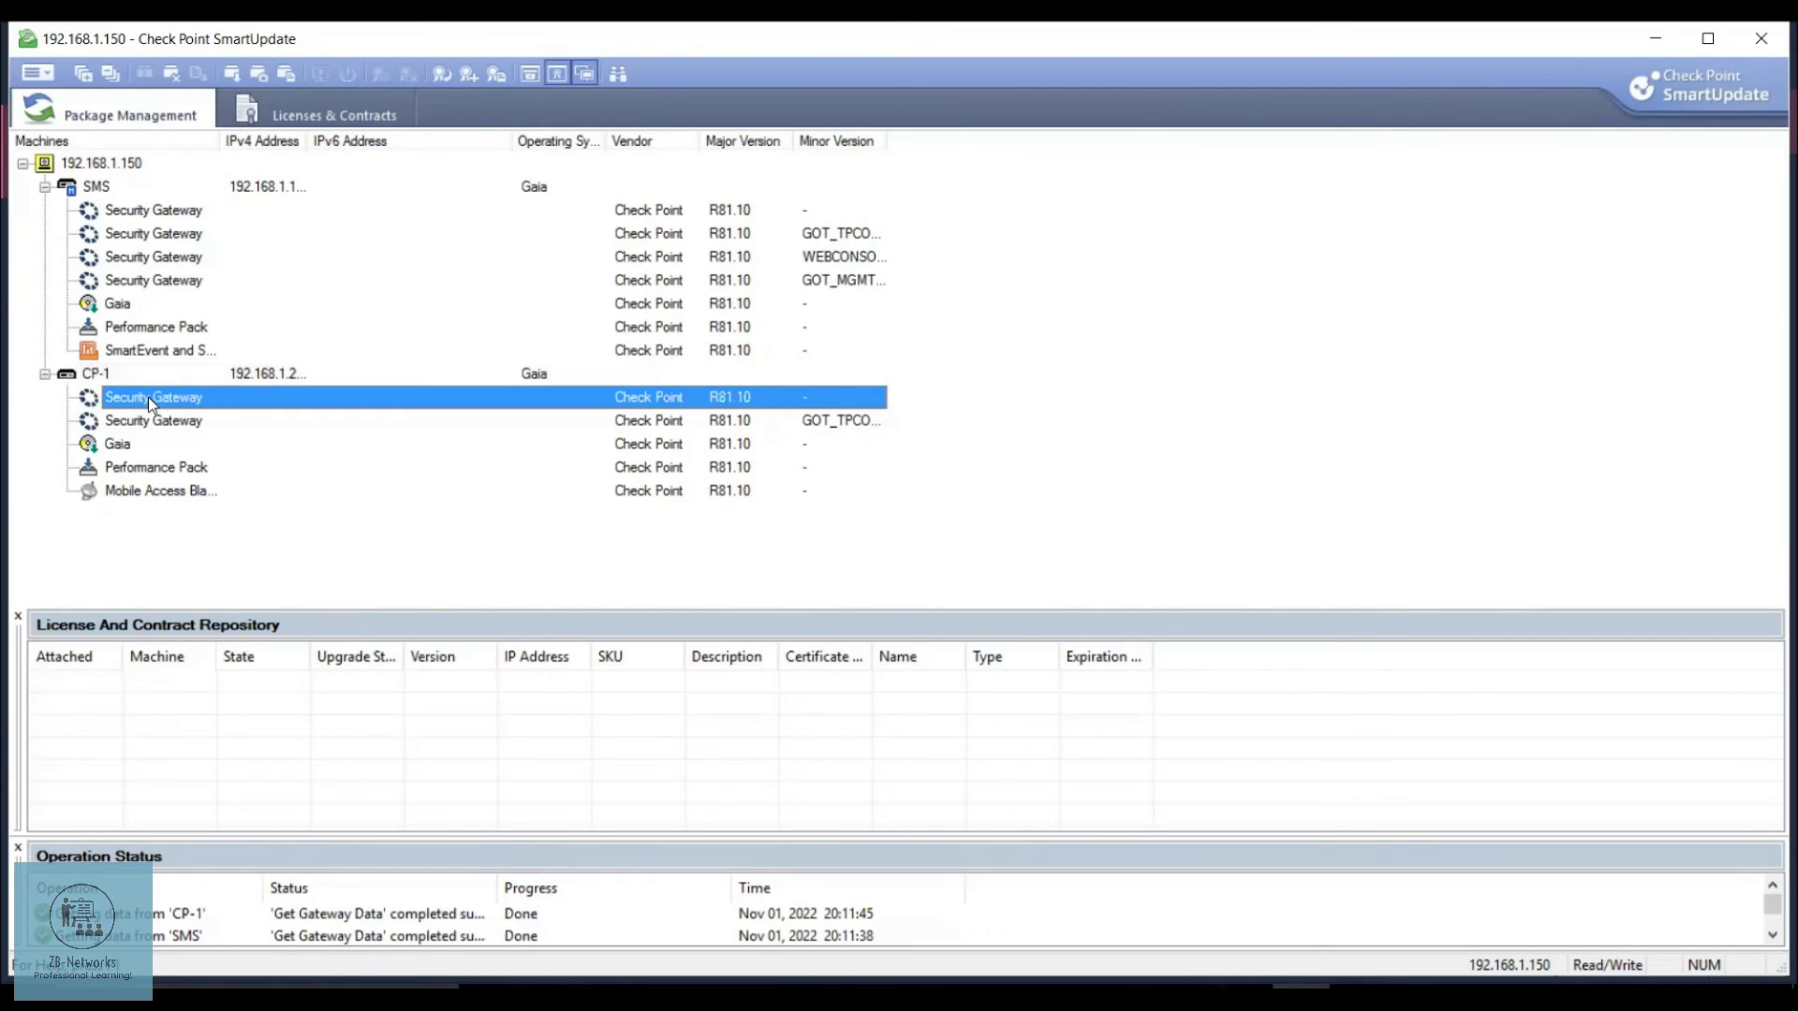
pyautogui.click(155, 418)
pyautogui.click(123, 445)
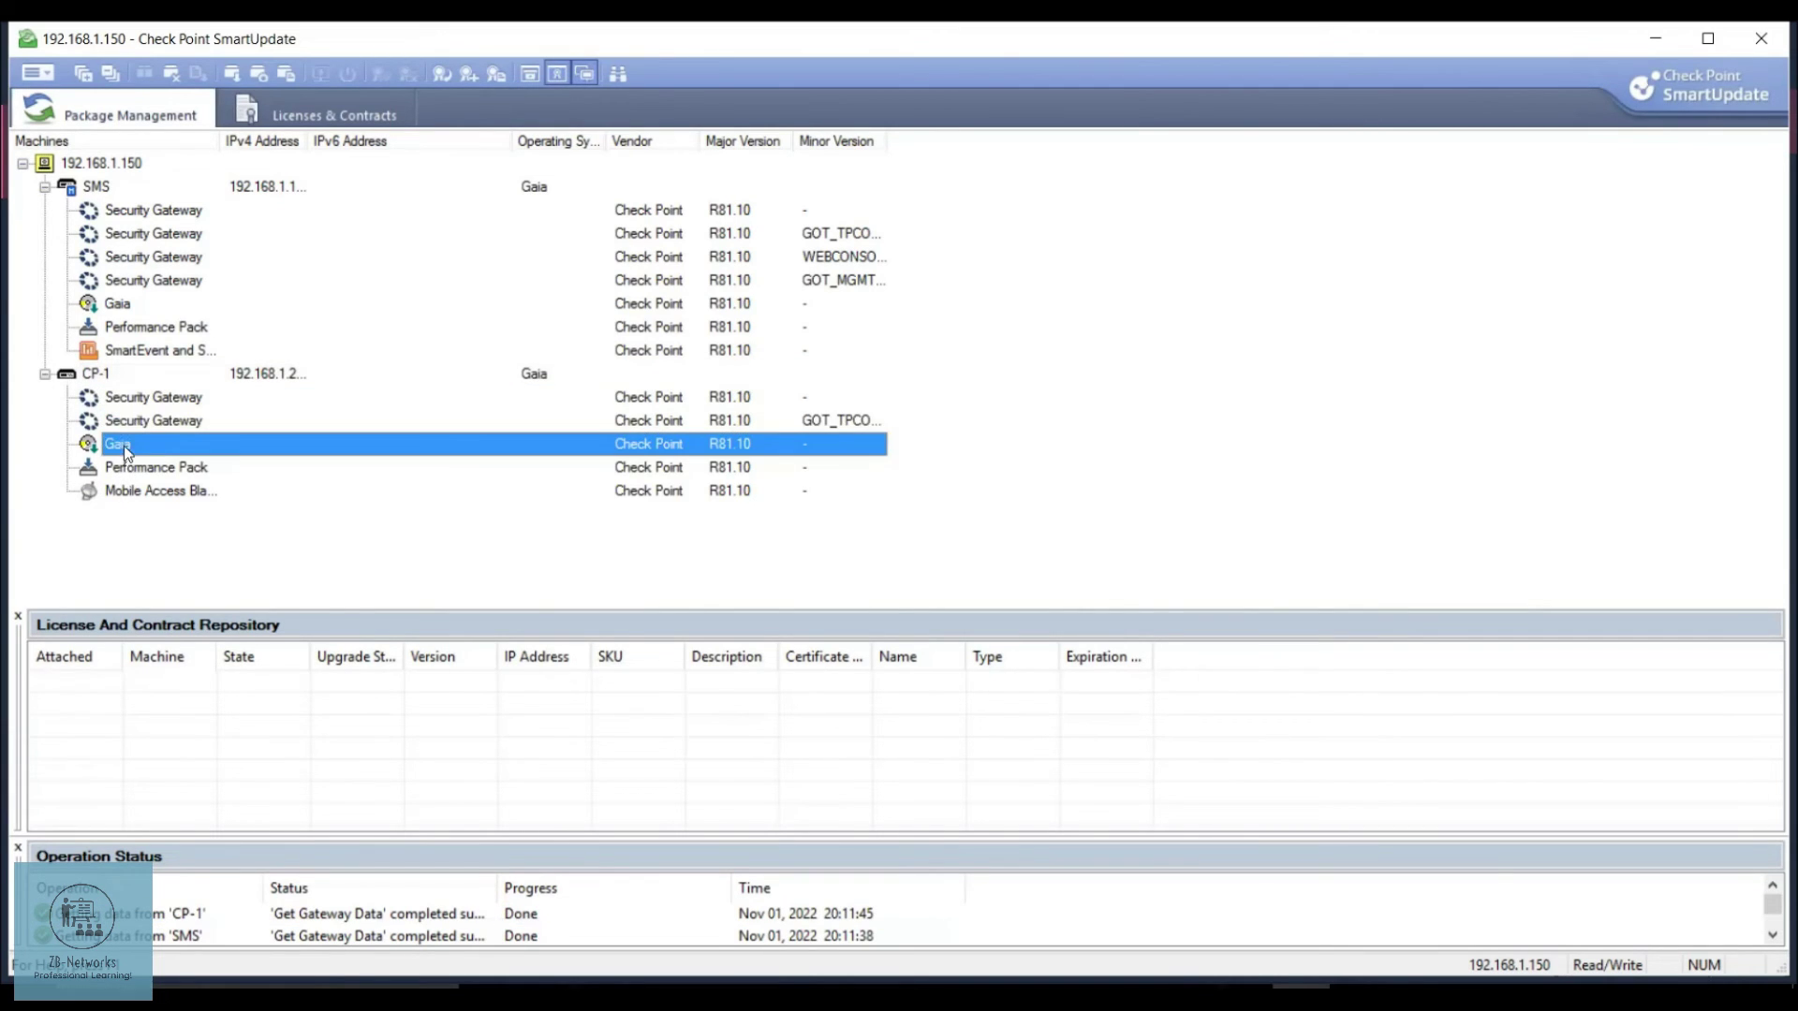
pyautogui.click(125, 471)
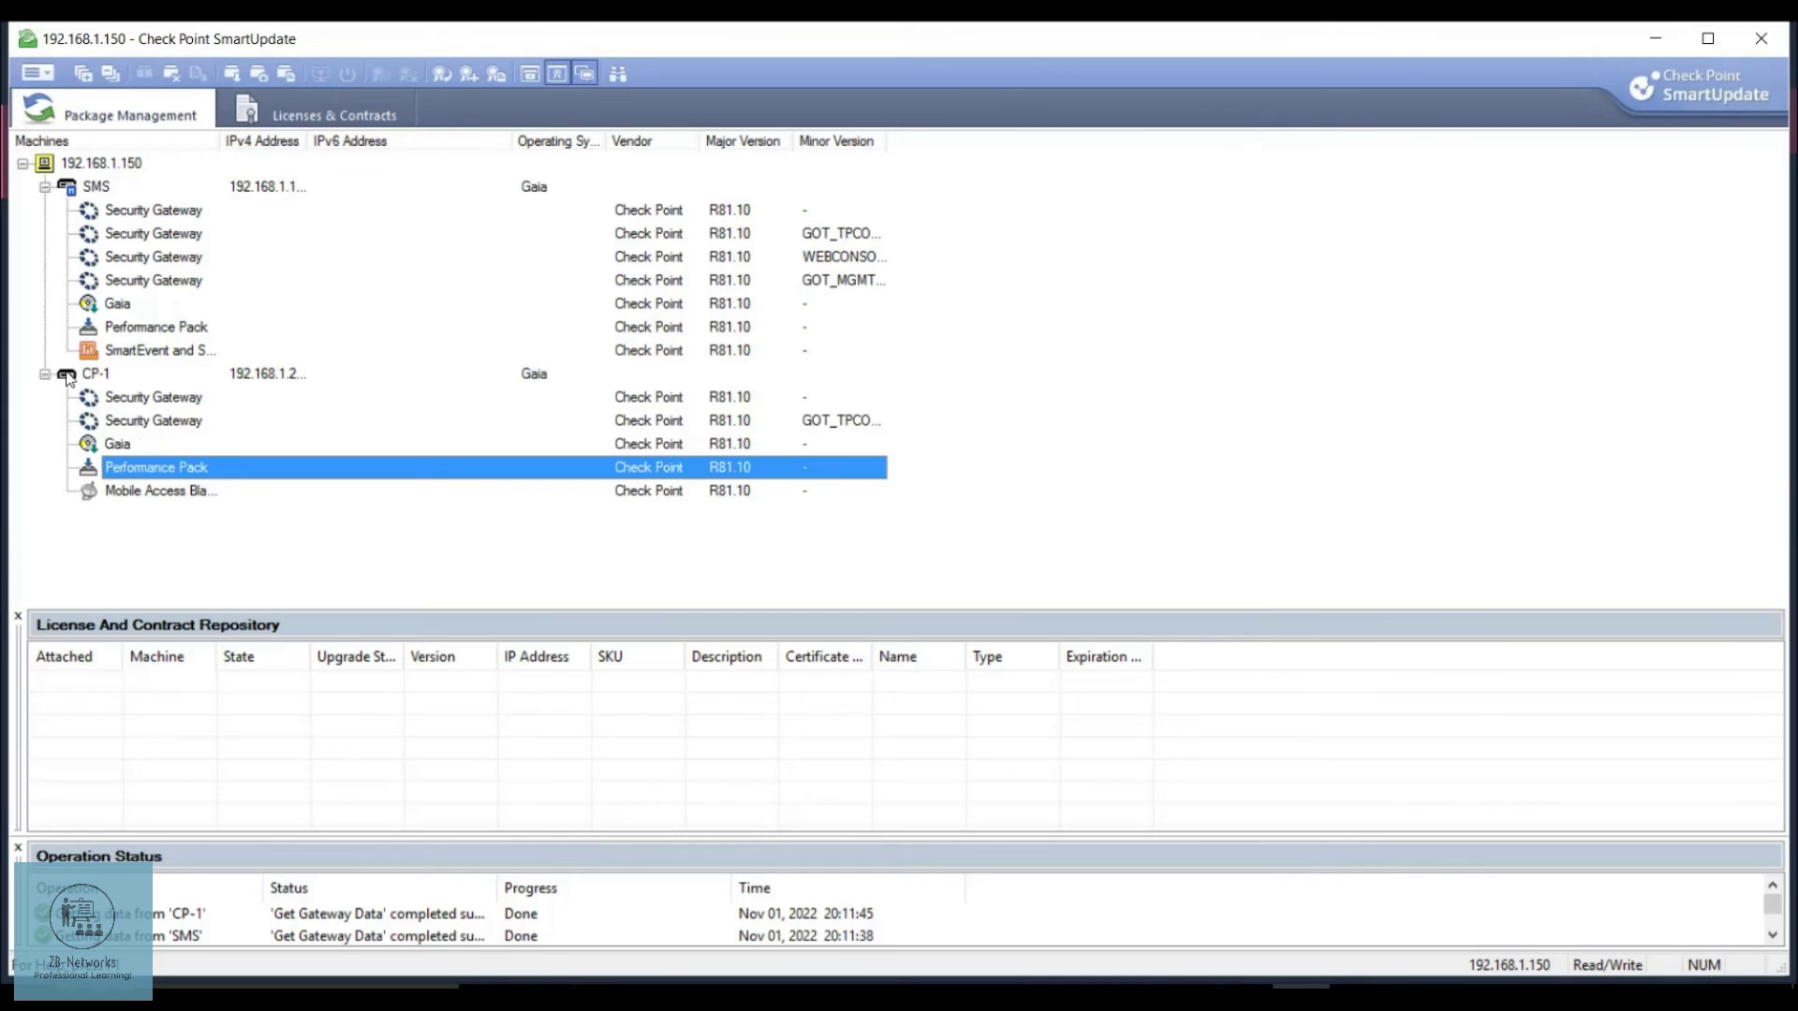
pyautogui.hotkey('ctrl', 'Tab')
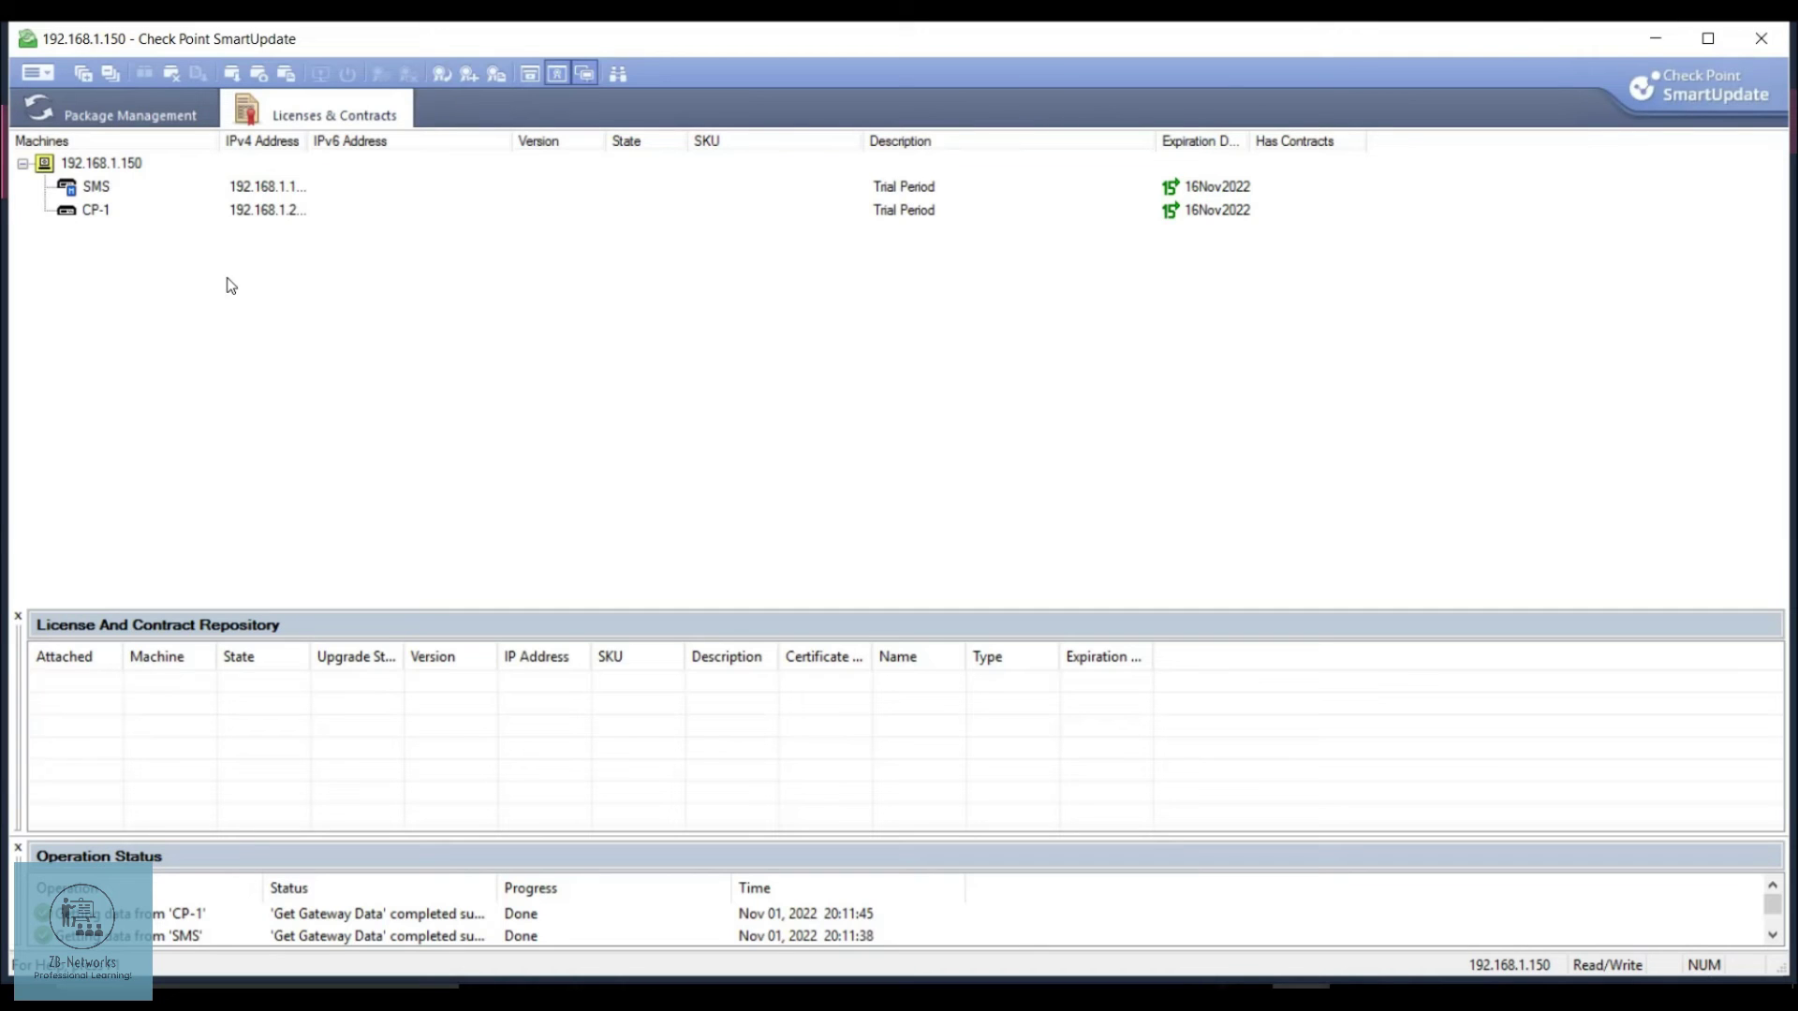
# Return to SmartConsole and relaunch SmartUpdate for managing licenses and packages, accepting the information notice and moving the trial-period notice aside.
pyautogui.click(30, 77)
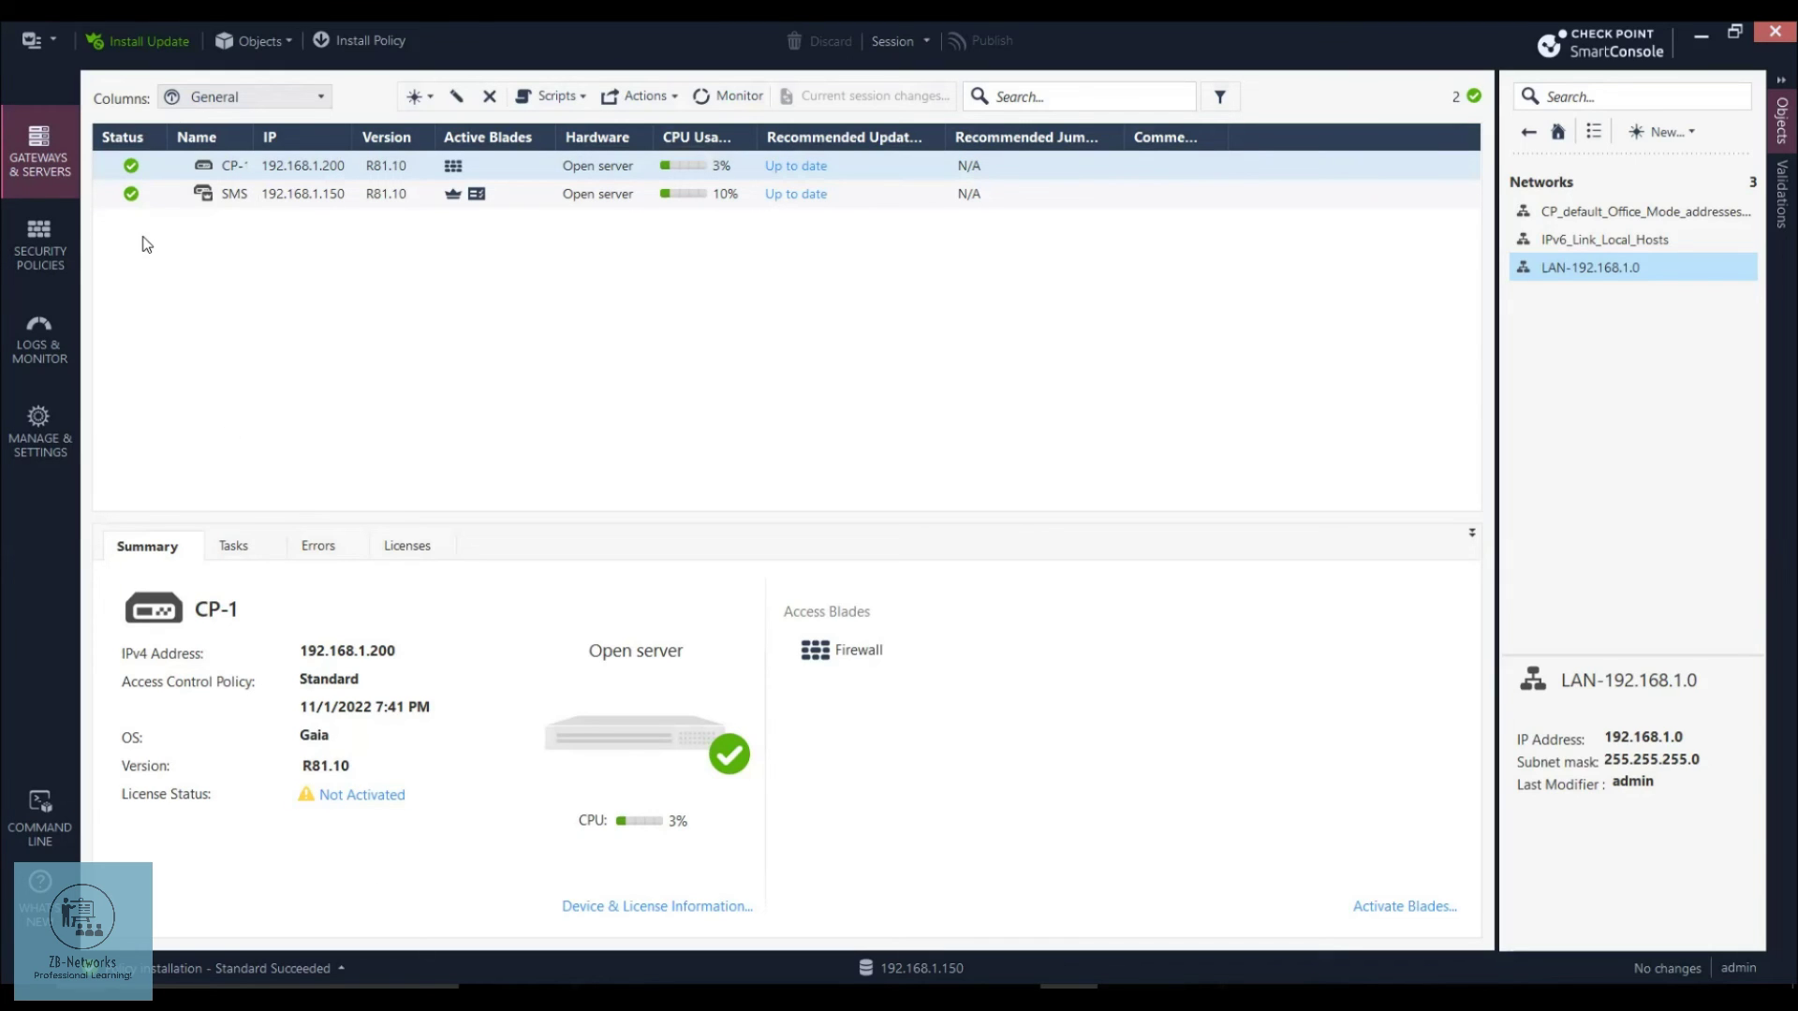
pyautogui.click(39, 37)
pyautogui.click(101, 388)
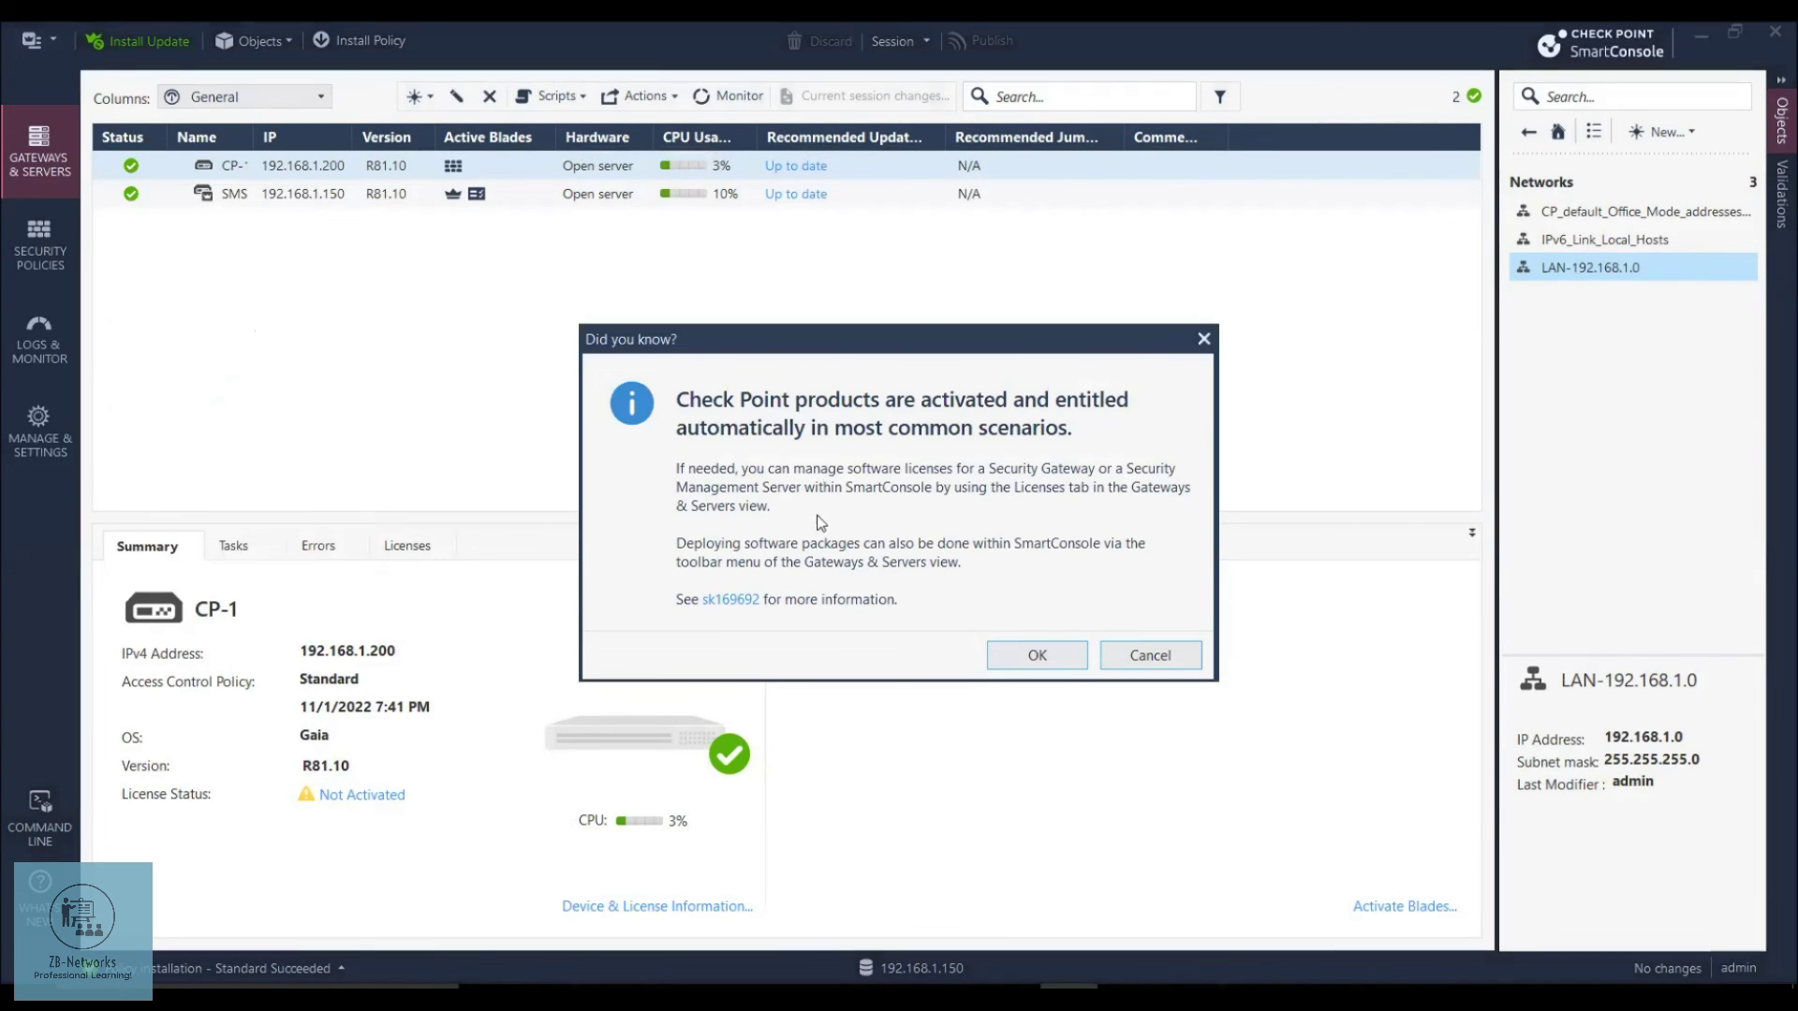
pyautogui.click(1036, 656)
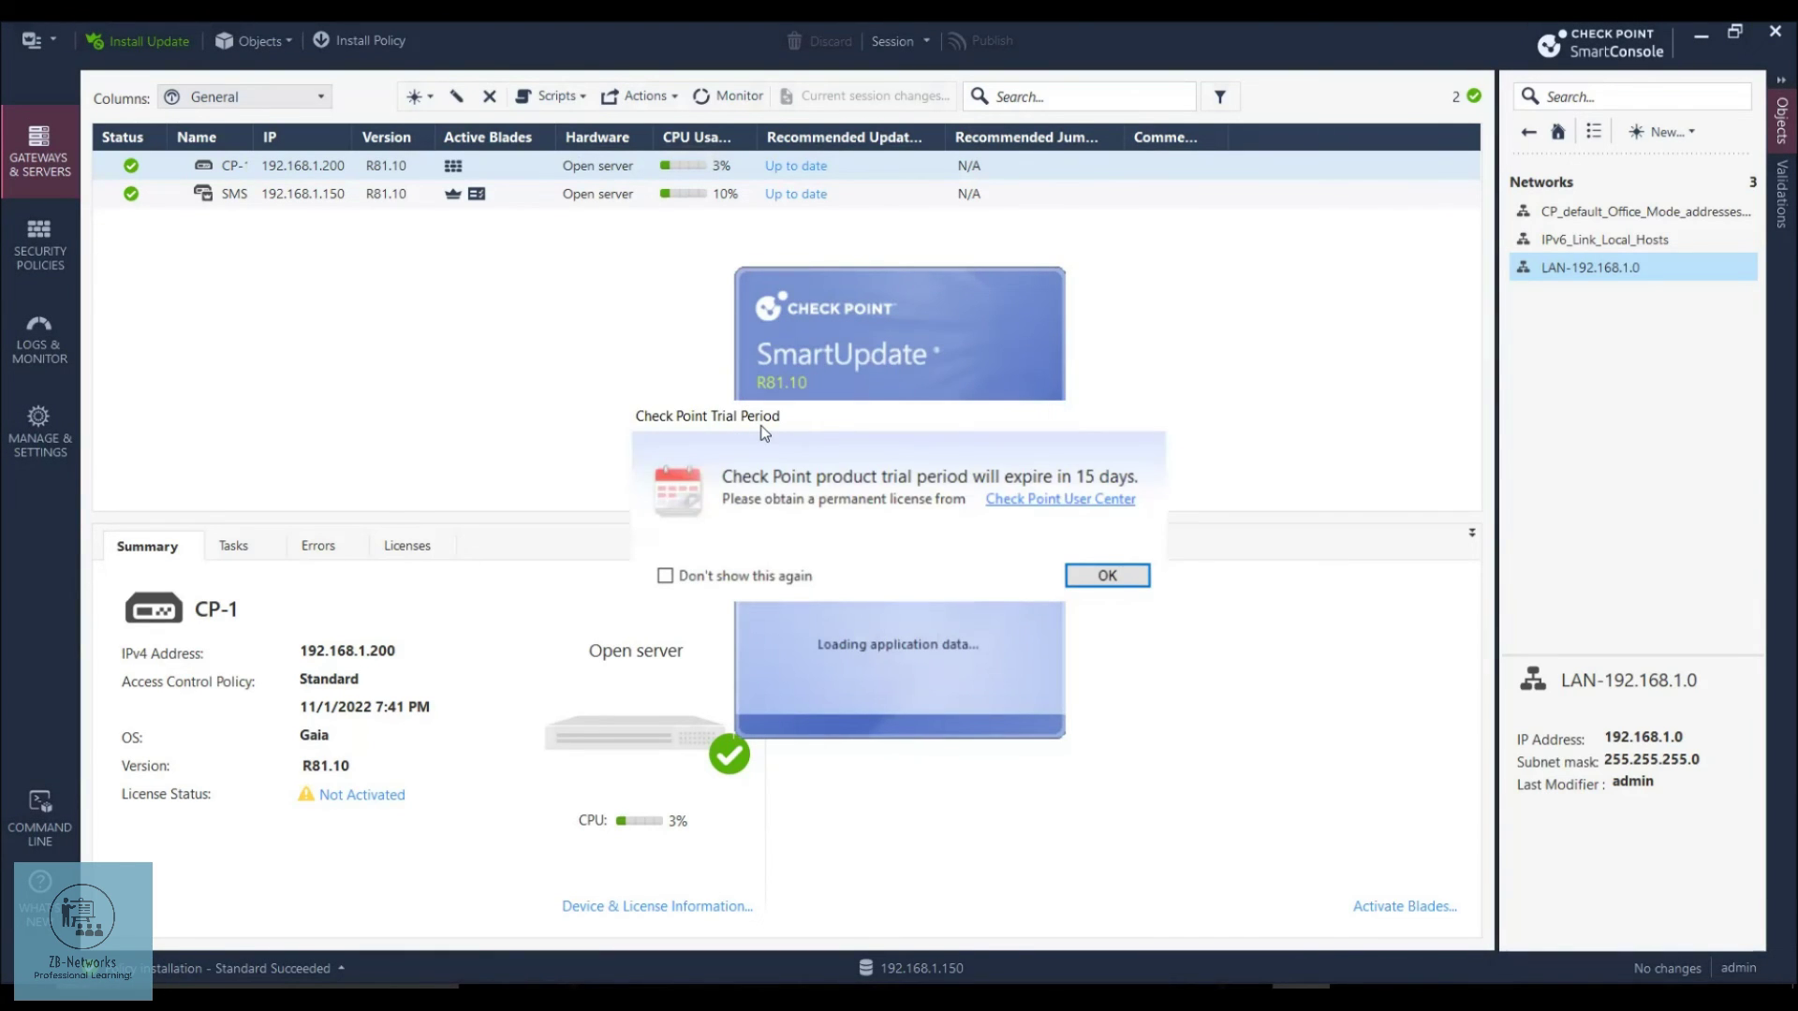
pyautogui.moveTo(761, 426); pyautogui.dragTo(634, 395)
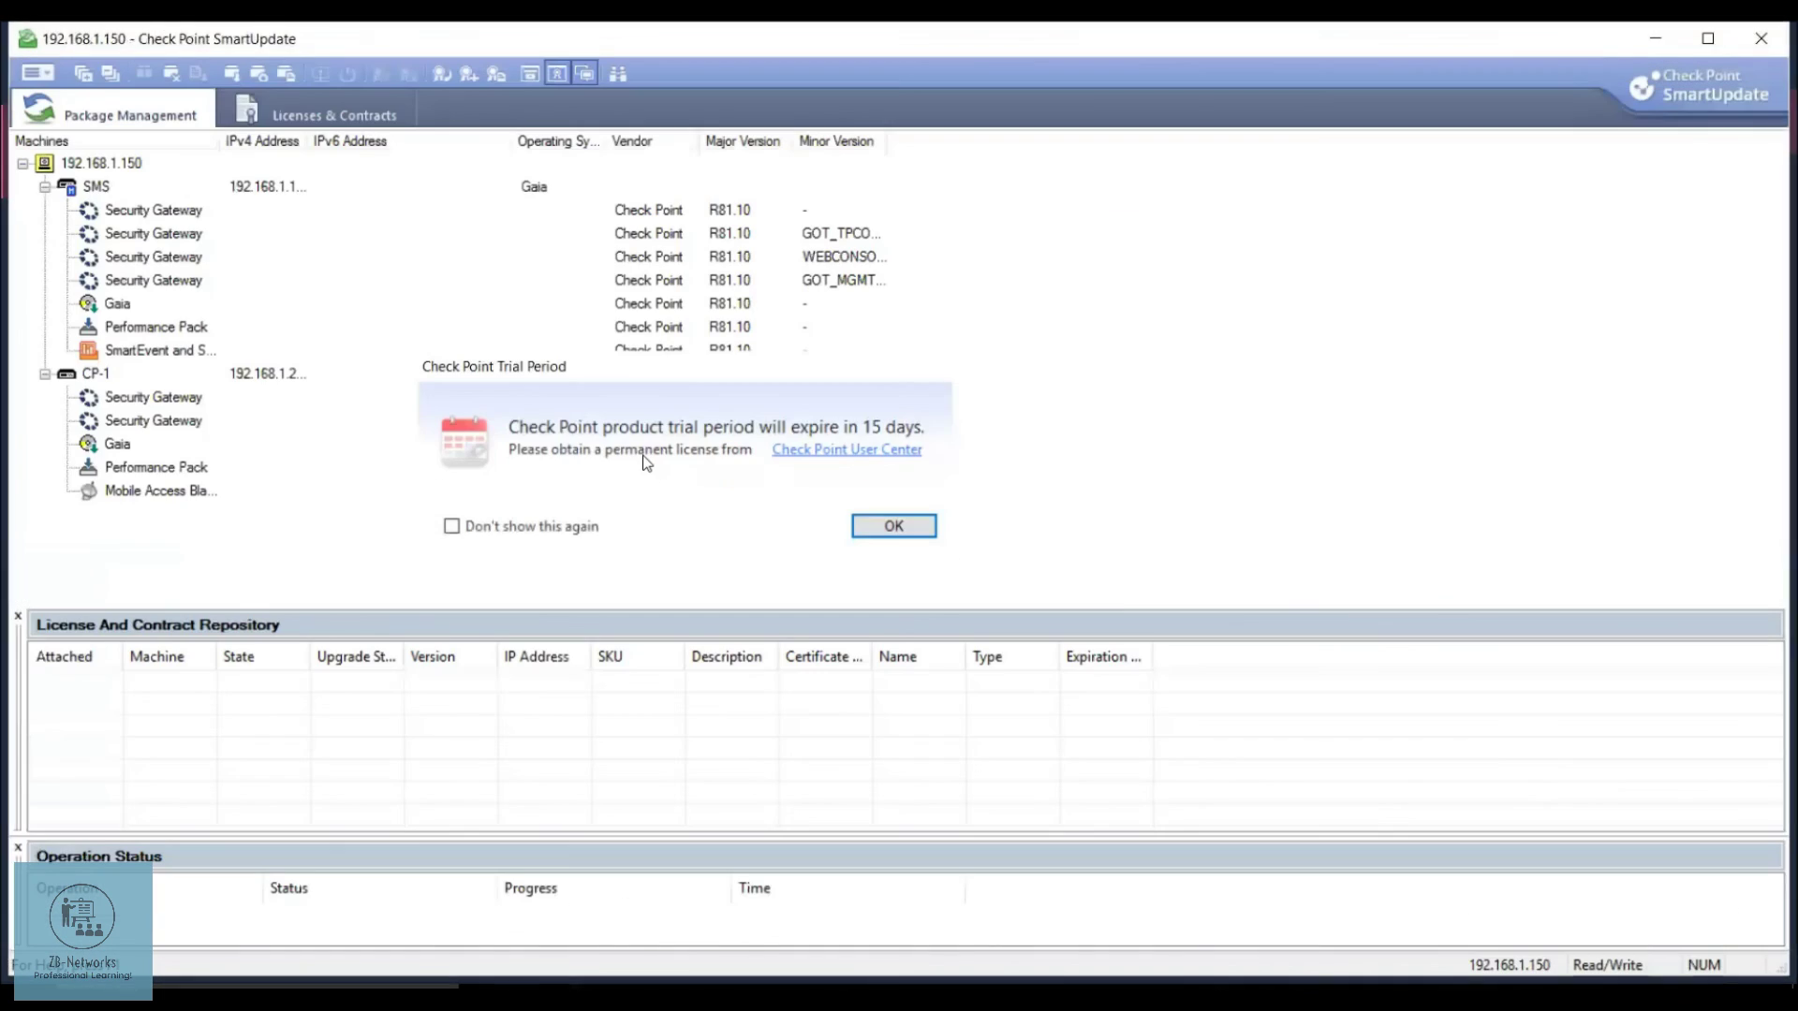
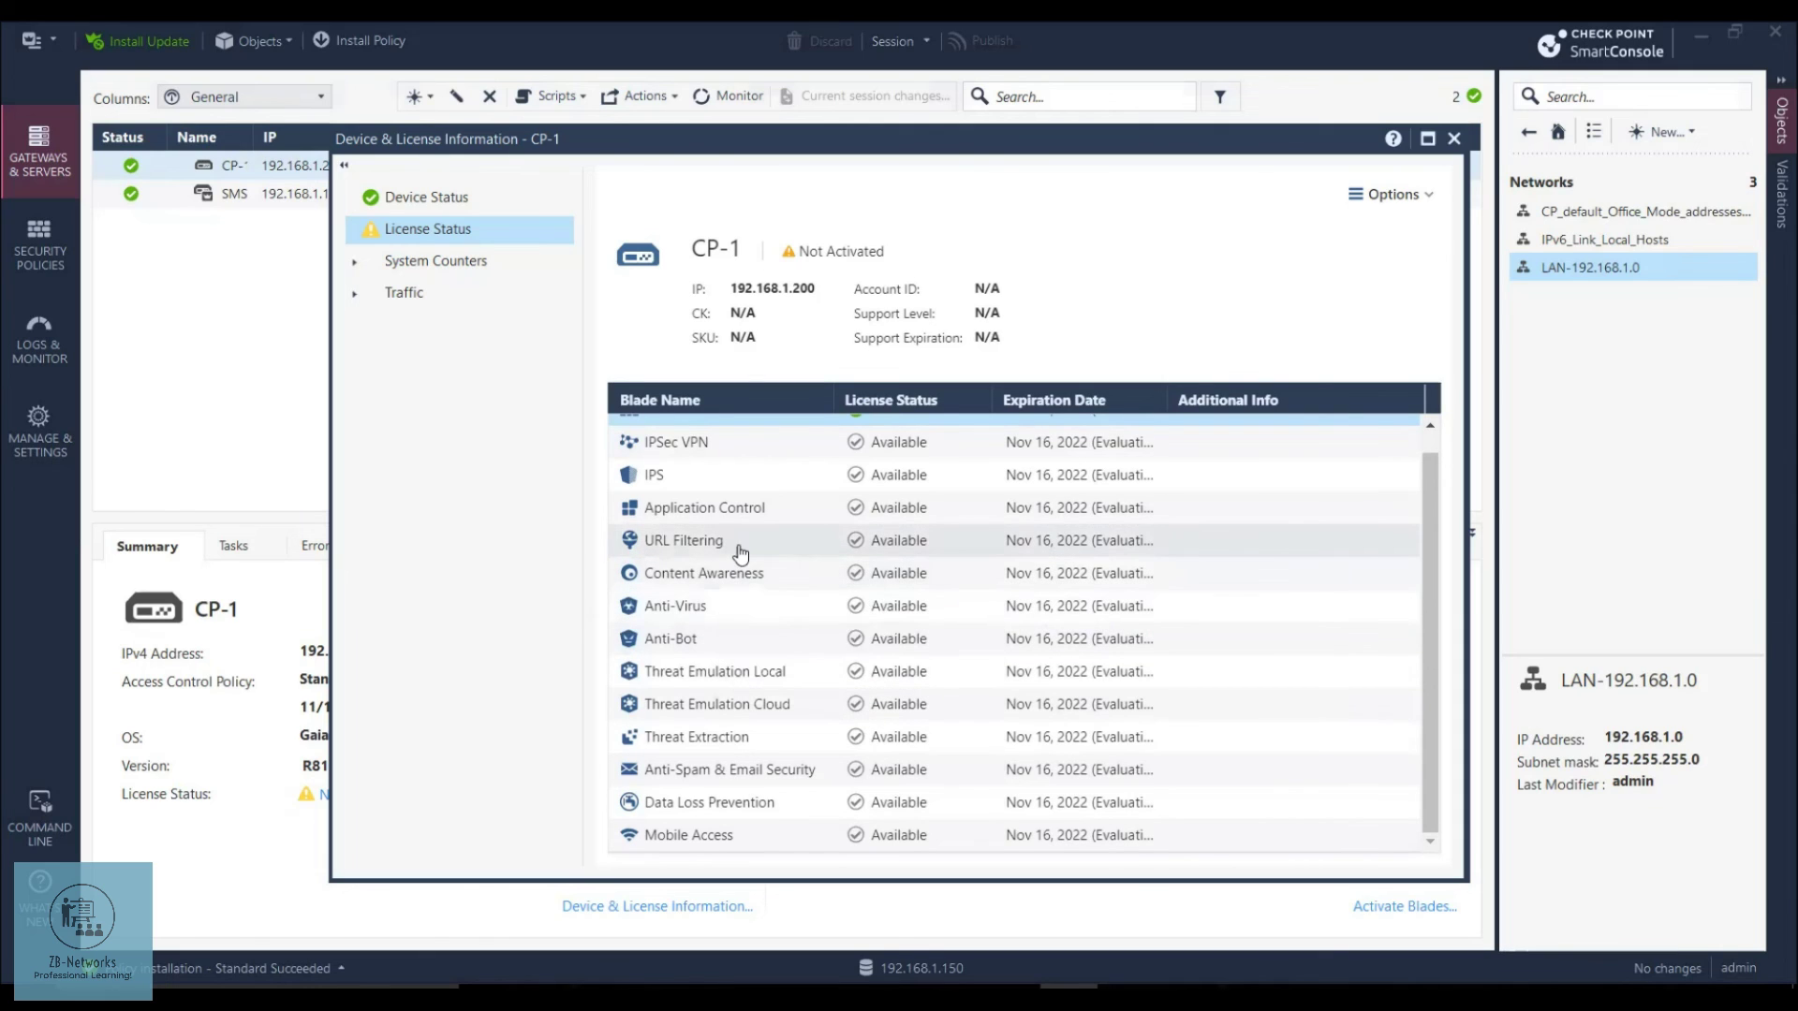
# Examine CP-1's license status for each blade and its device status, and close the Device & License Information window.
pyautogui.moveTo(1427, 760); pyautogui.dragTo(1422, 585)
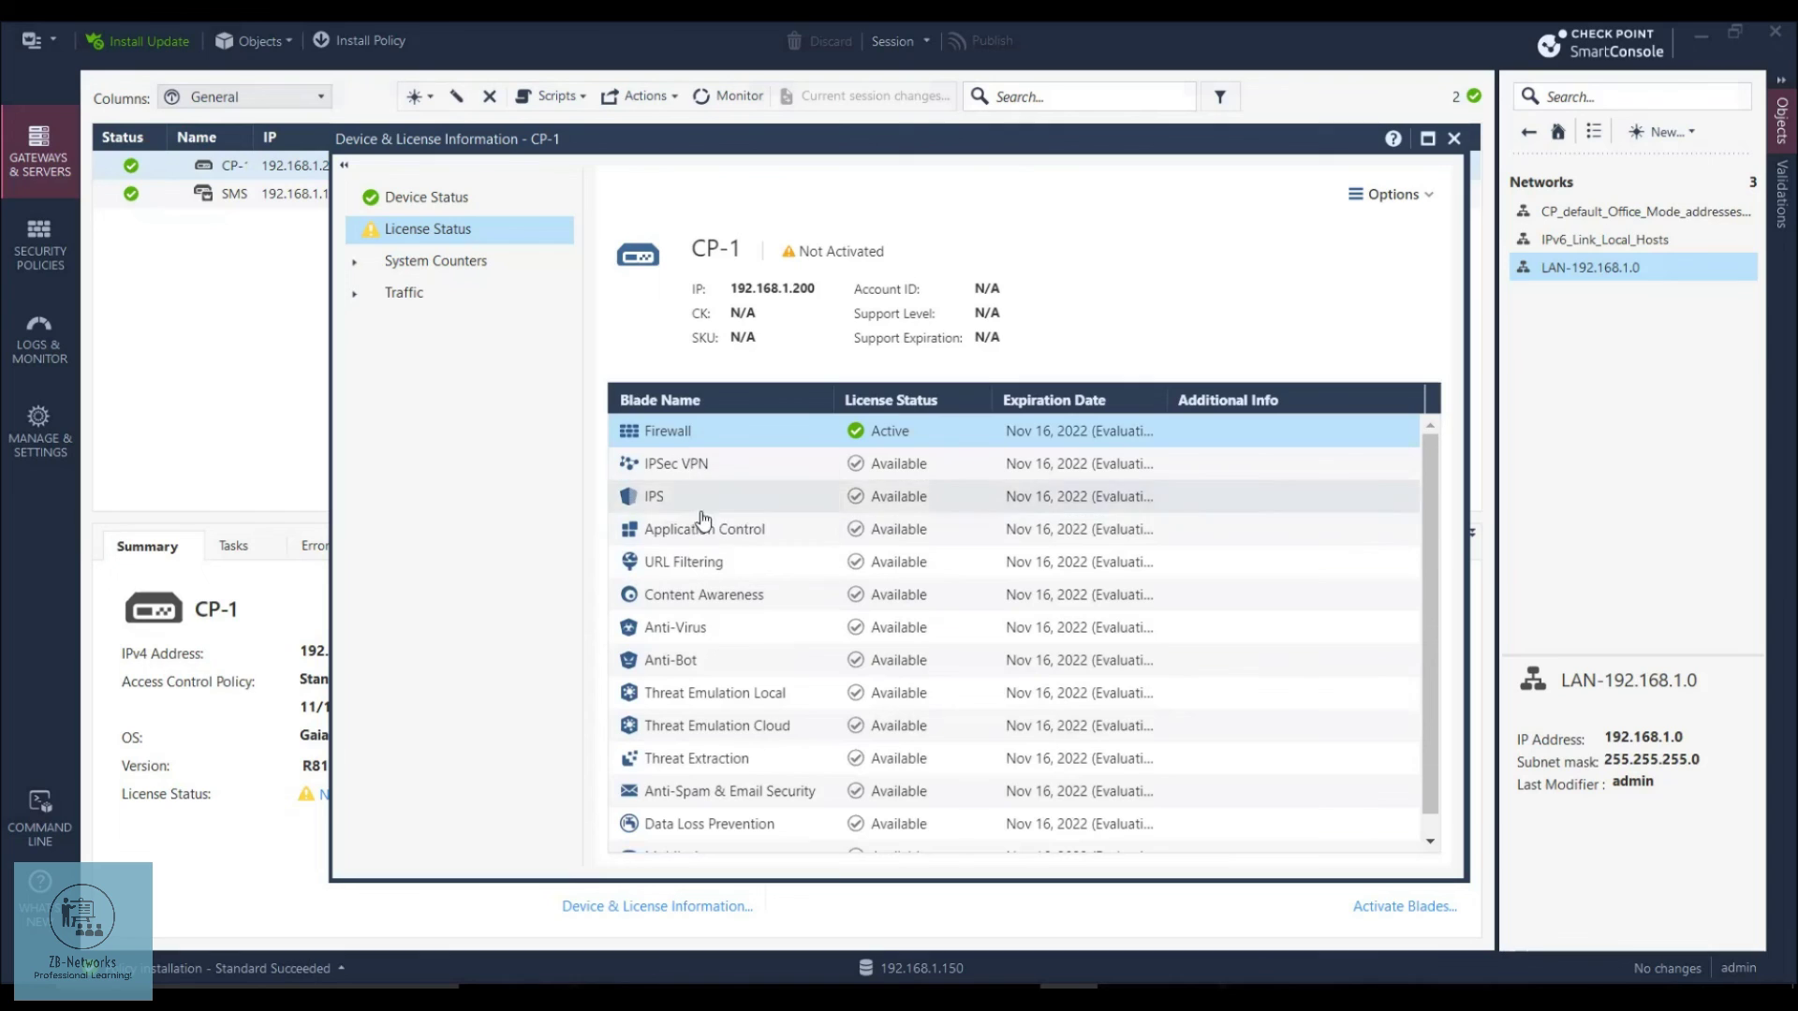
pyautogui.click(410, 199)
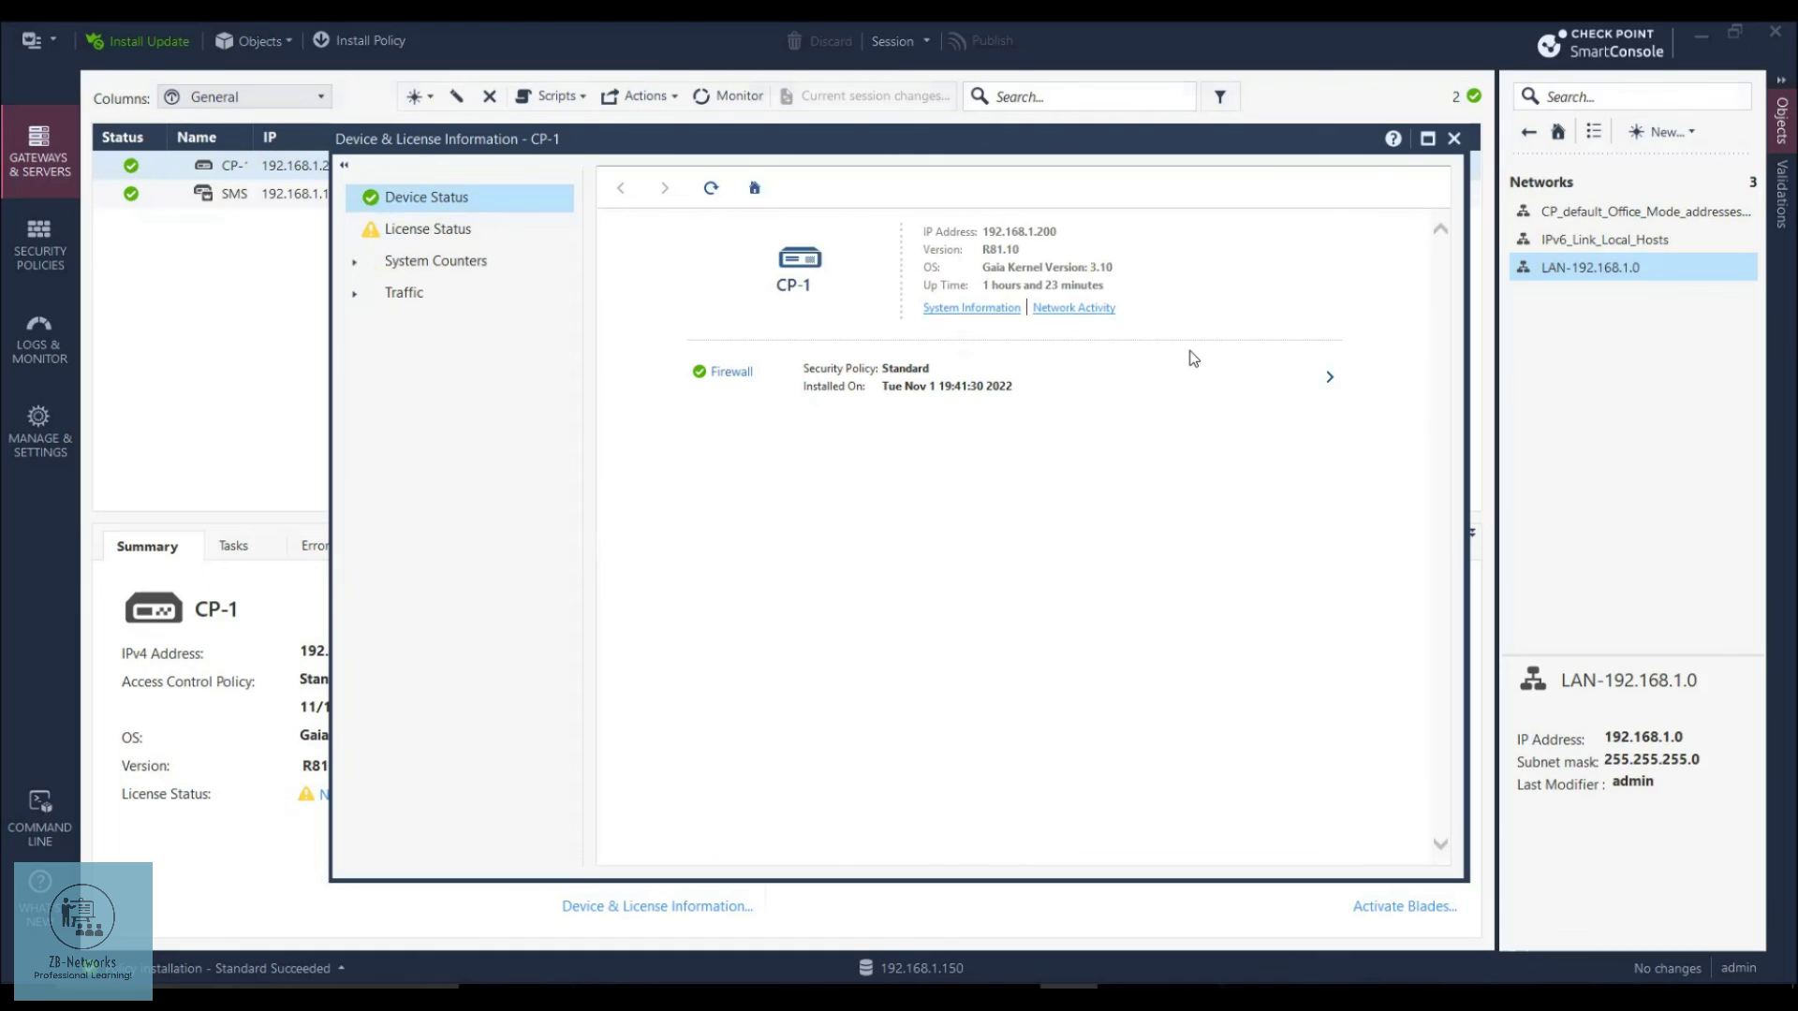
pyautogui.click(1453, 142)
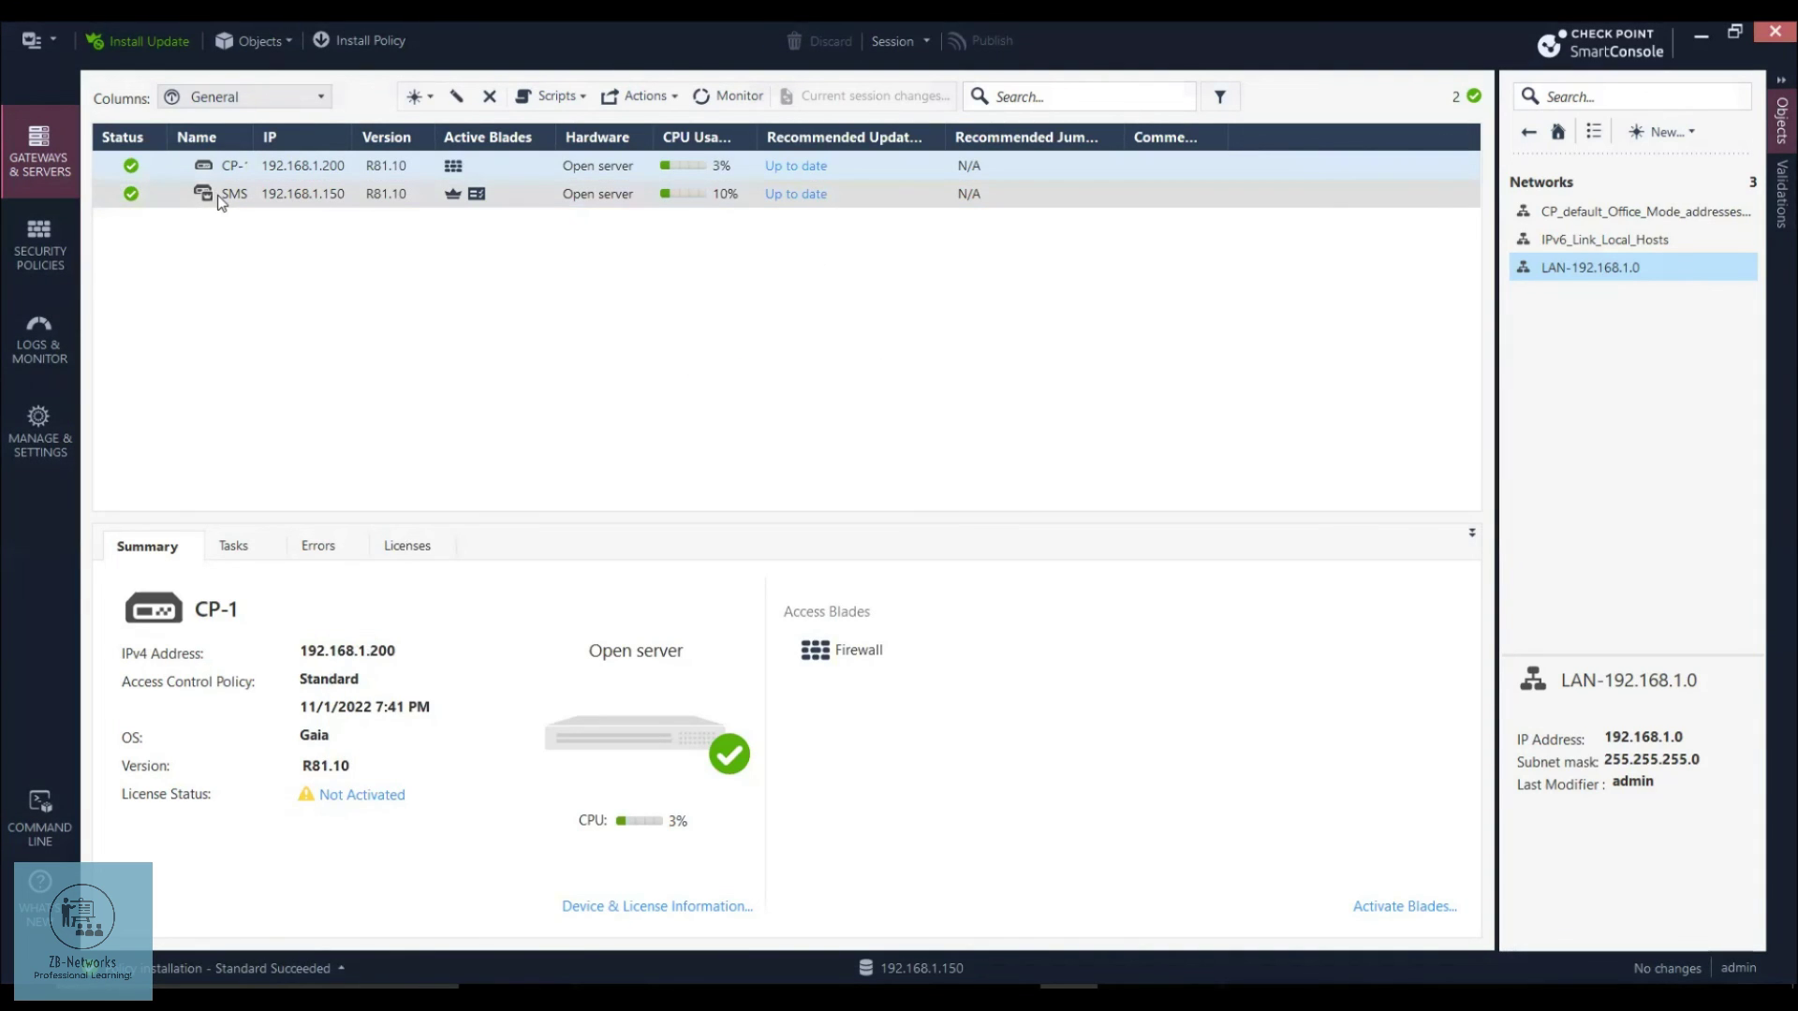
# Select the SMS server, cancel its properties dialog, and open its license status details.
pyautogui.click(218, 196)
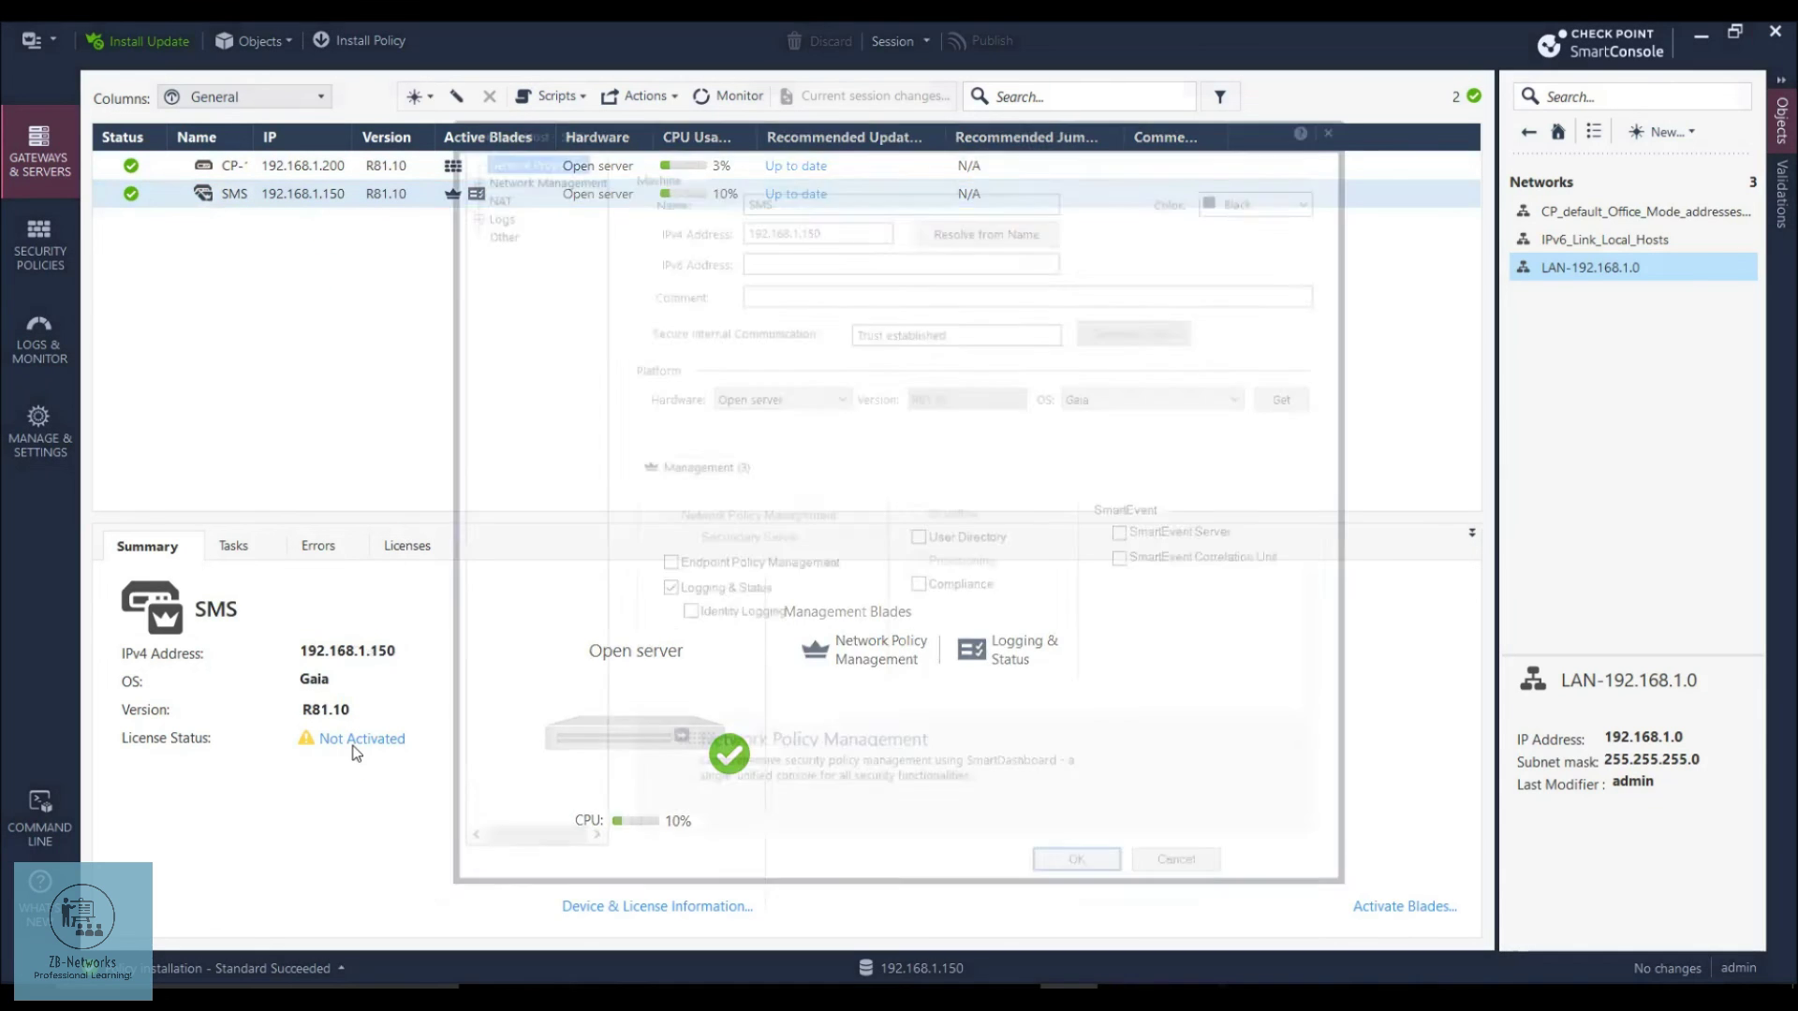
pyautogui.click(1178, 870)
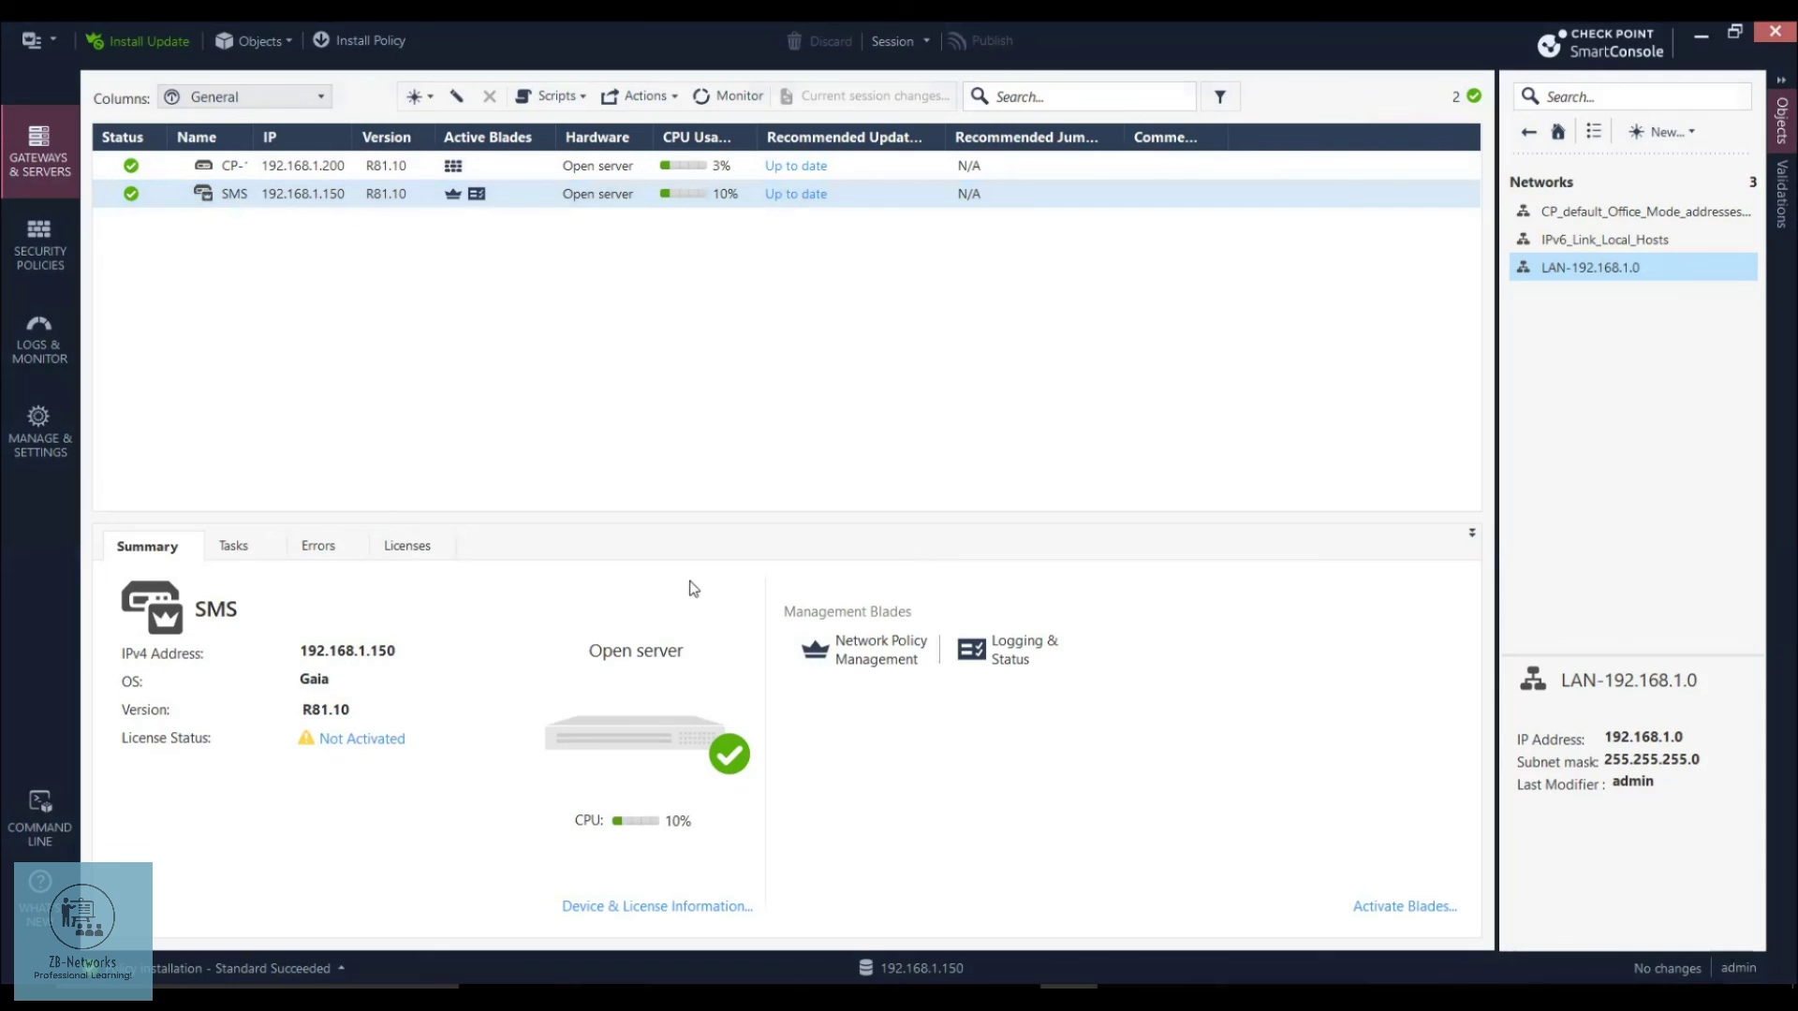
pyautogui.click(360, 741)
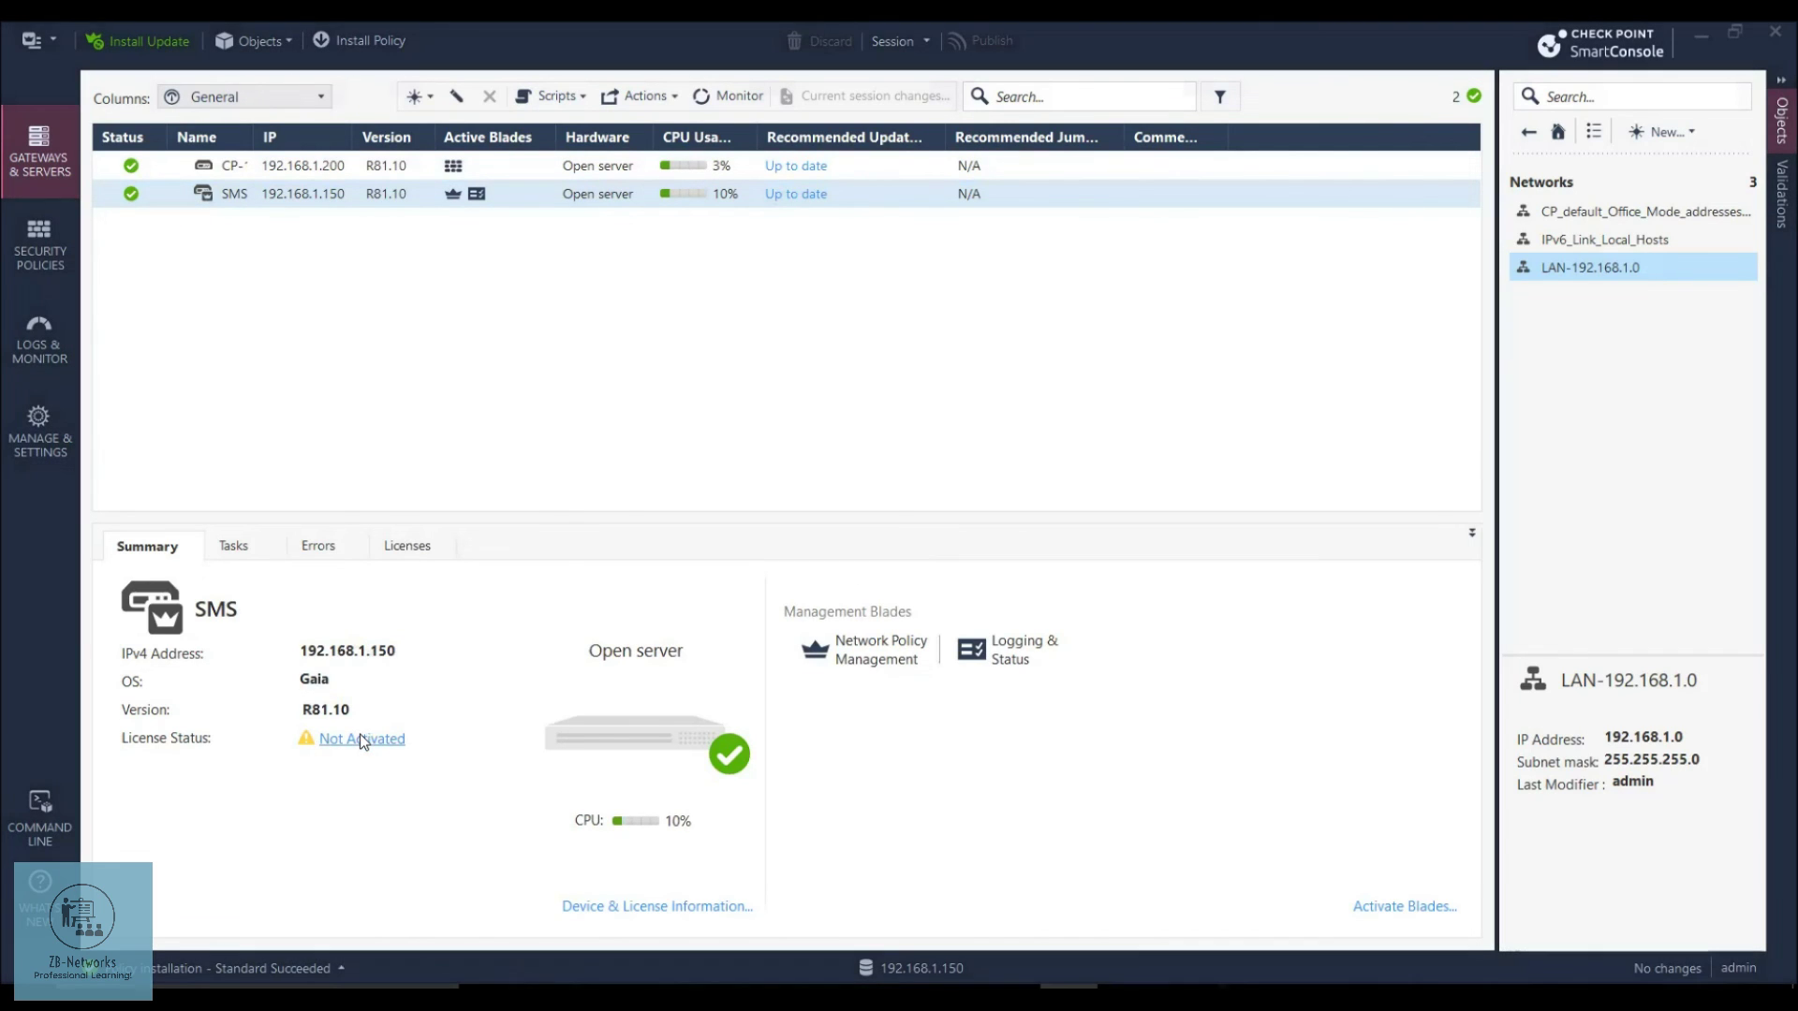